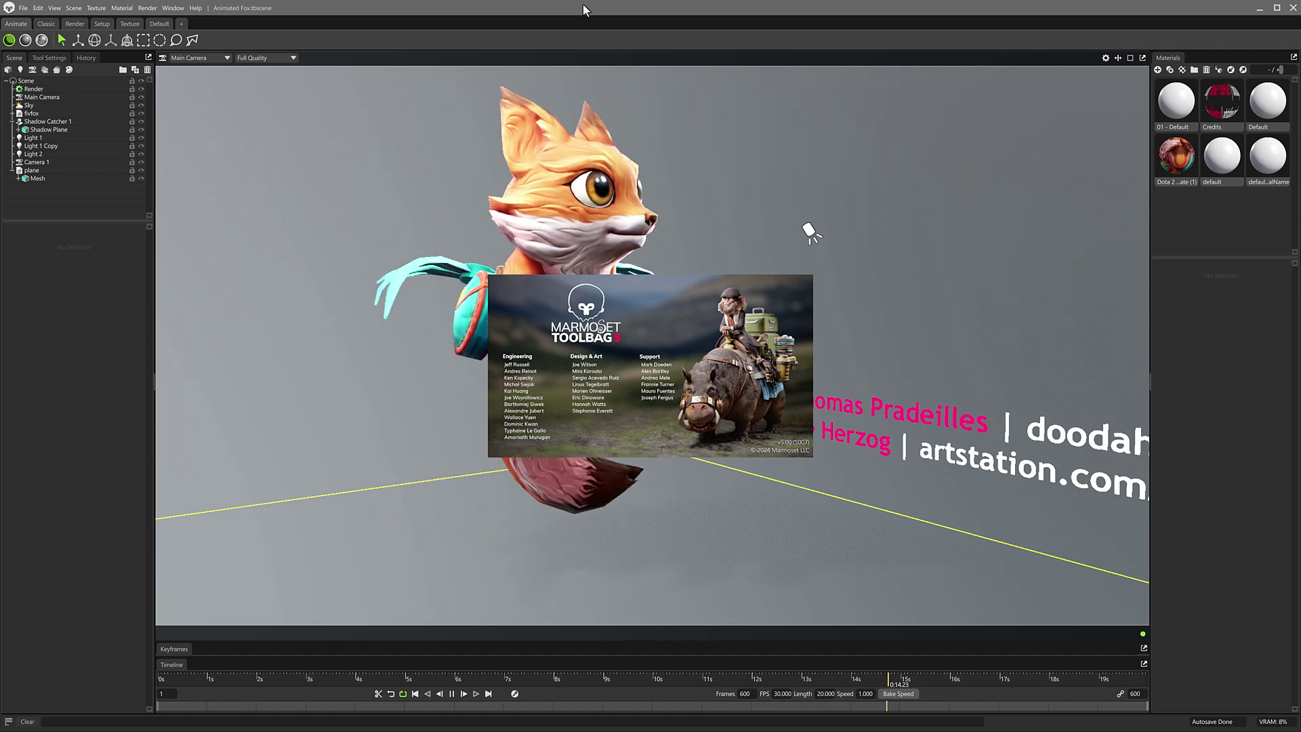
Dismiss the credits splash and set the viewport render mode to Hybrid
left_click(703, 339)
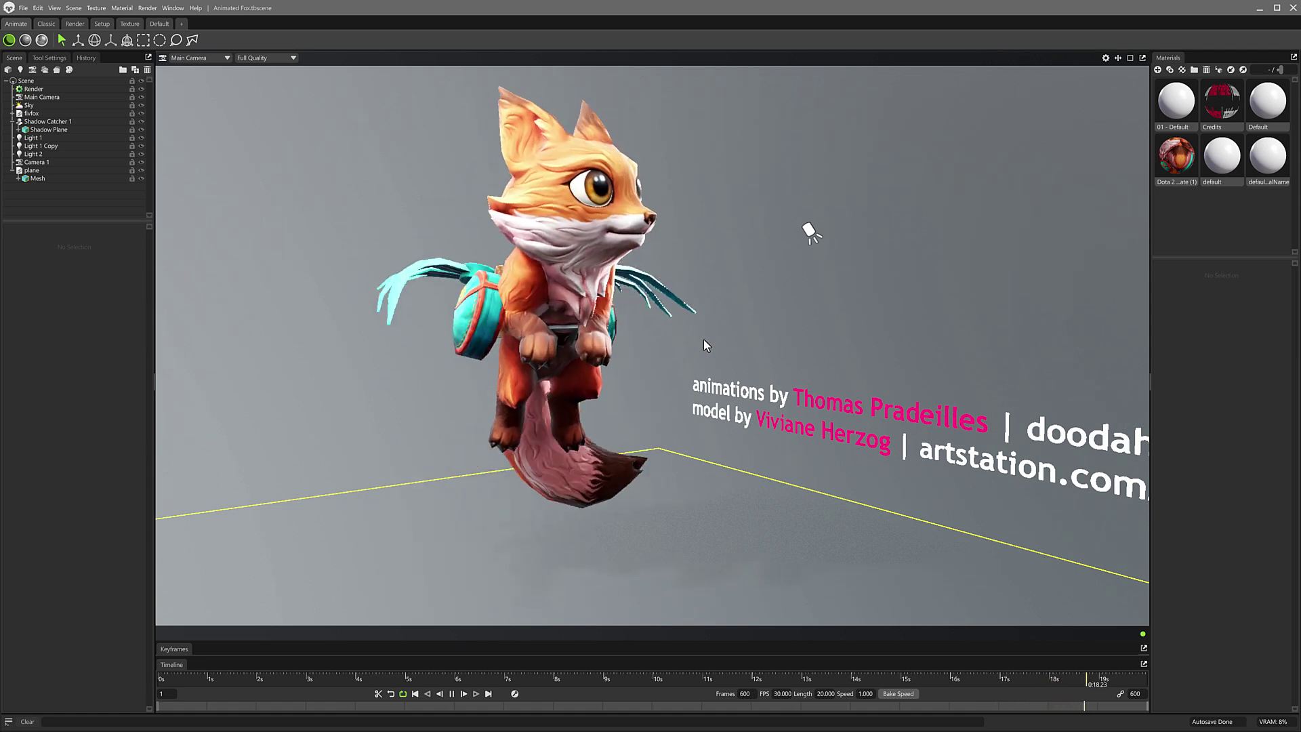
left_click(155, 9)
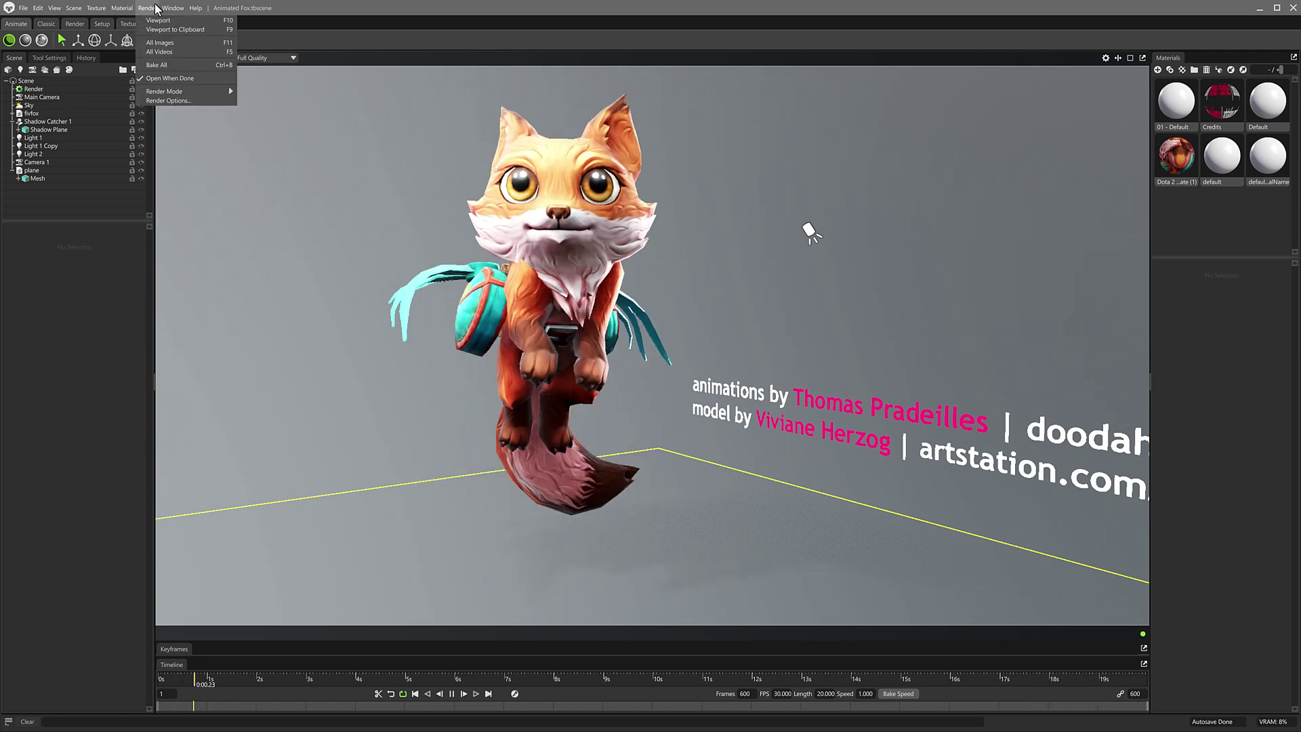
mouse_move(164, 92)
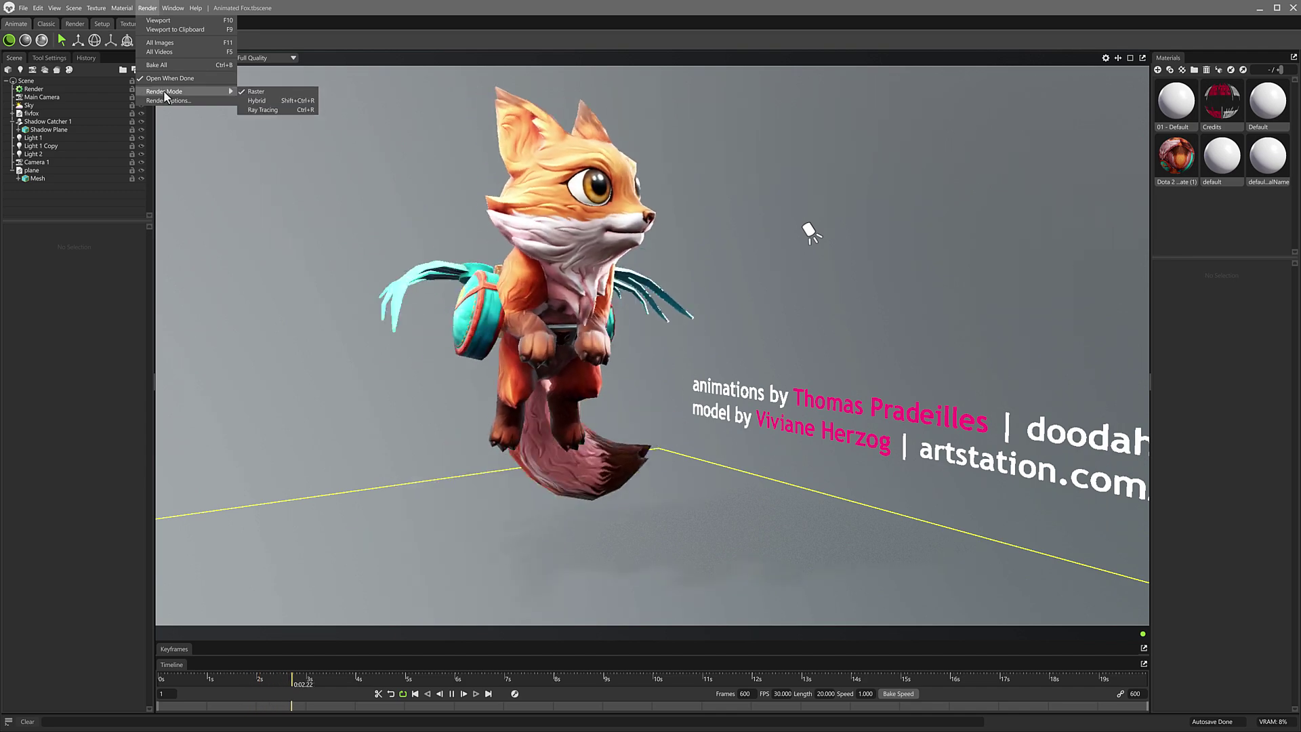
left_click(261, 100)
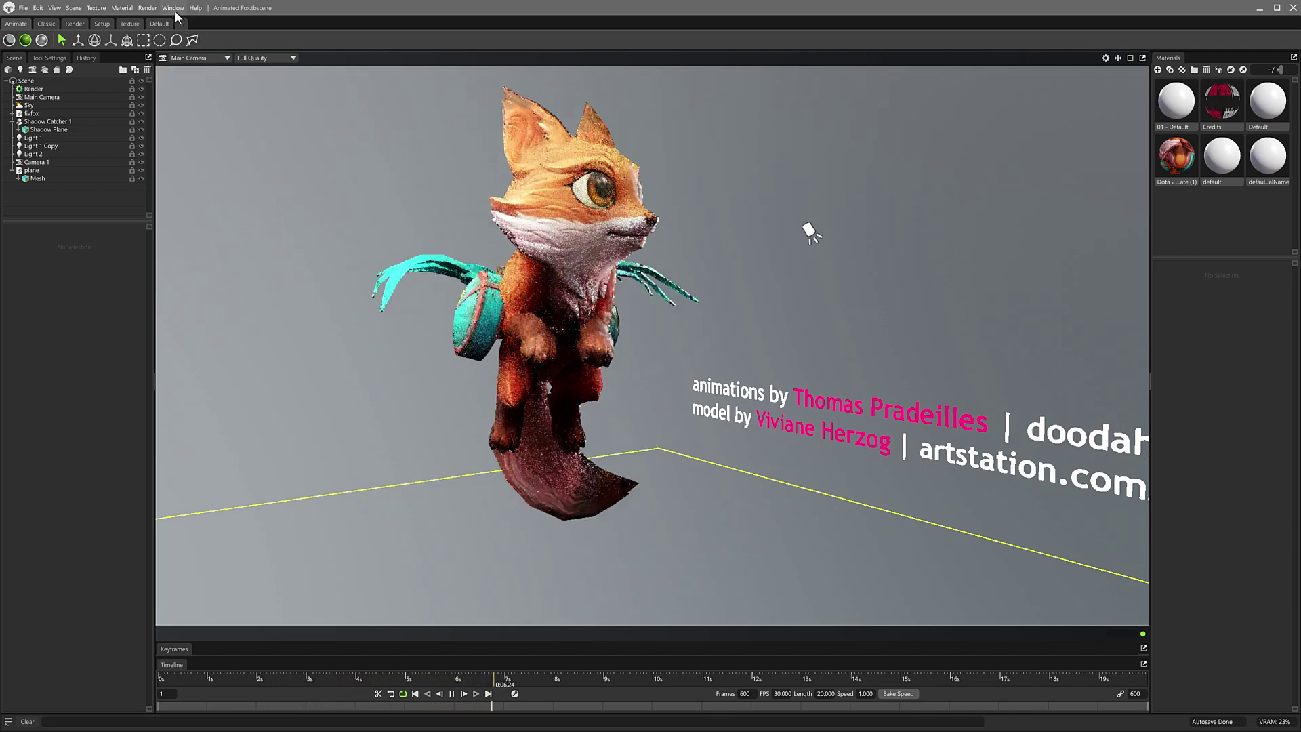
Switch the render mode to Ray Tracing, then flip to the Render workspace and back to Animate
left_click(147, 8)
mouse_move(186, 91)
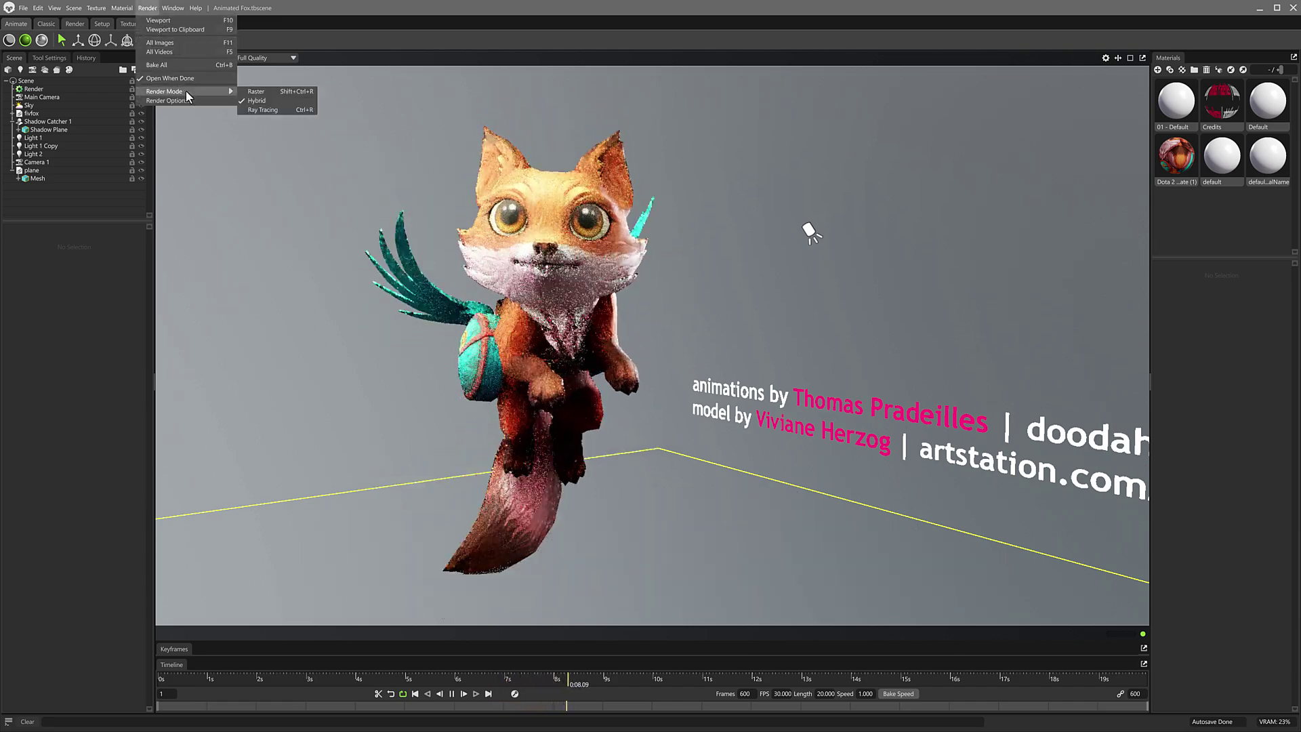
left_click(263, 109)
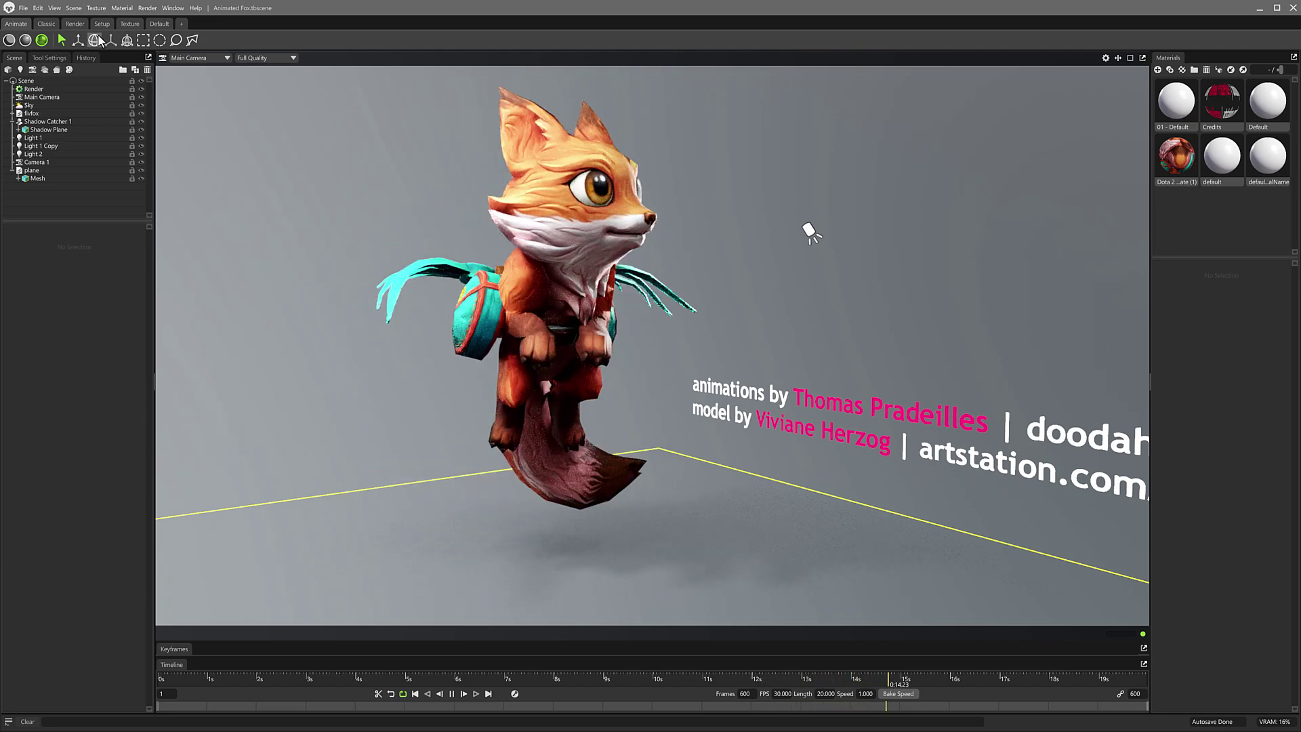
left_click(75, 24)
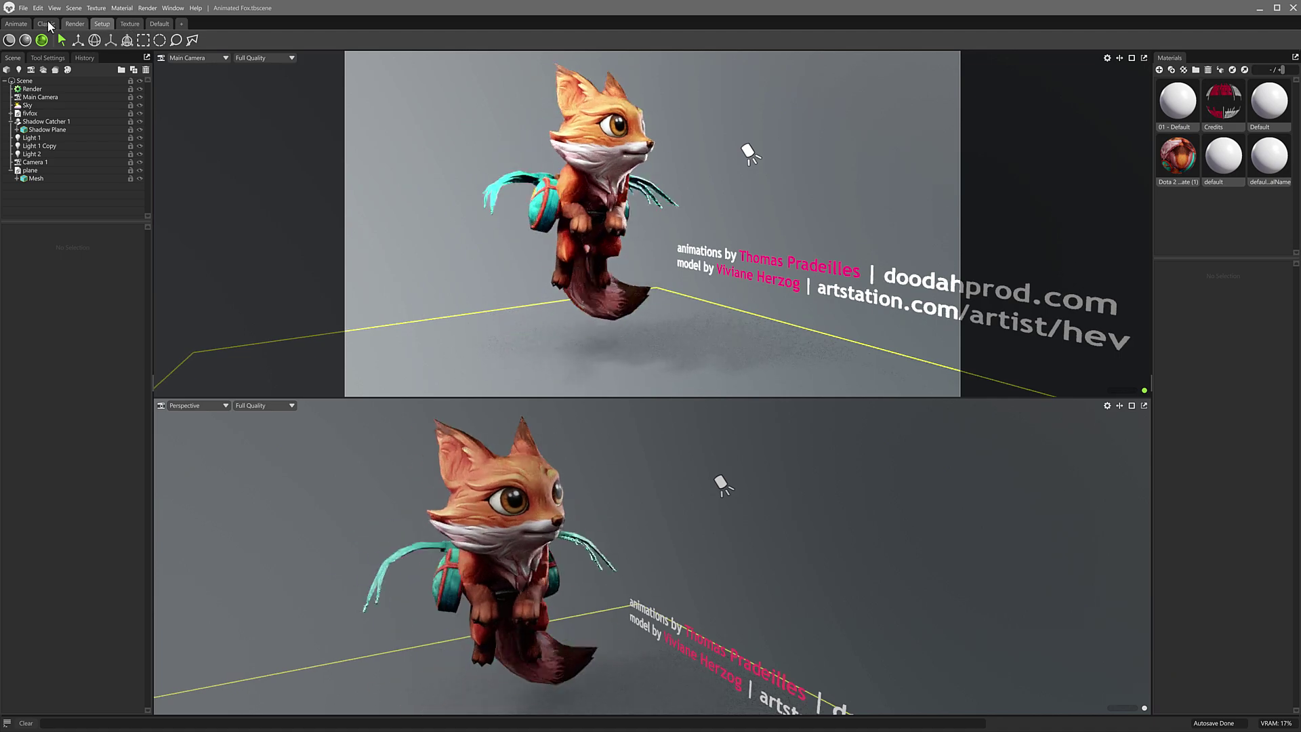
left_click(22, 25)
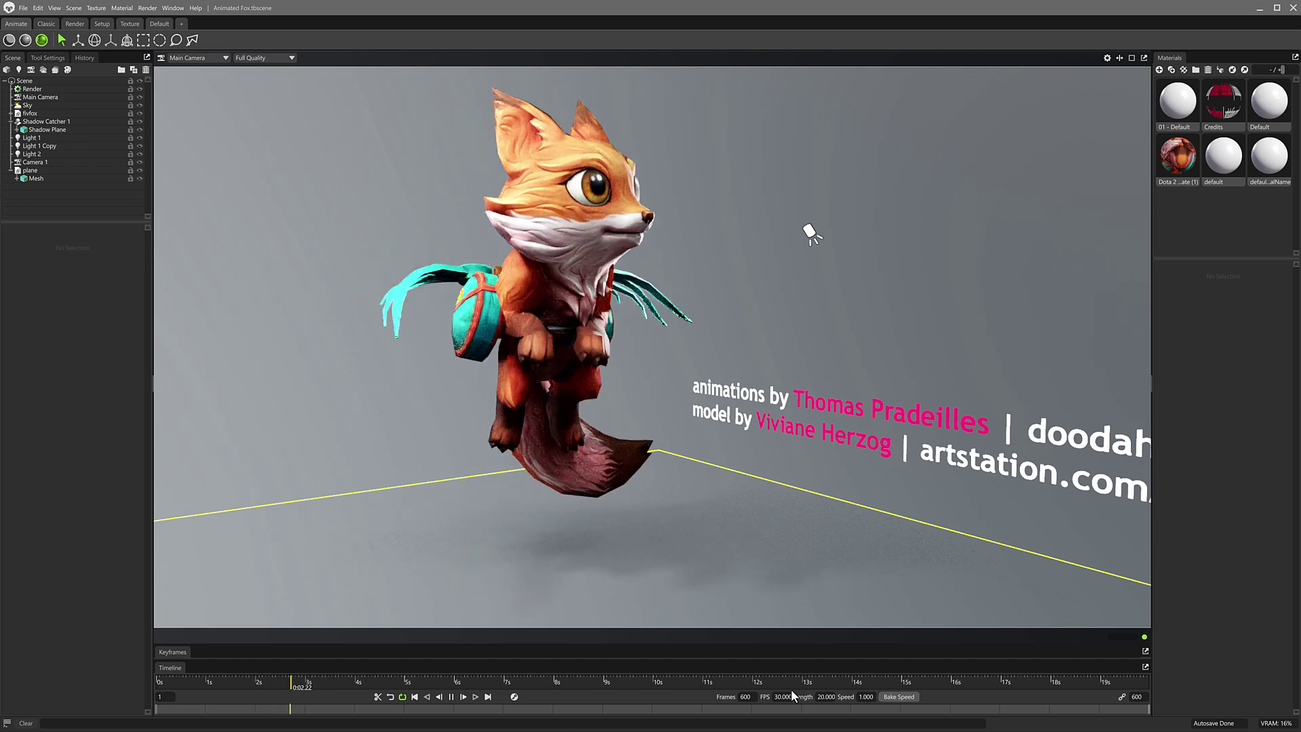
Pause the fox animation and open the Library at its Objects folder
left_click(451, 696)
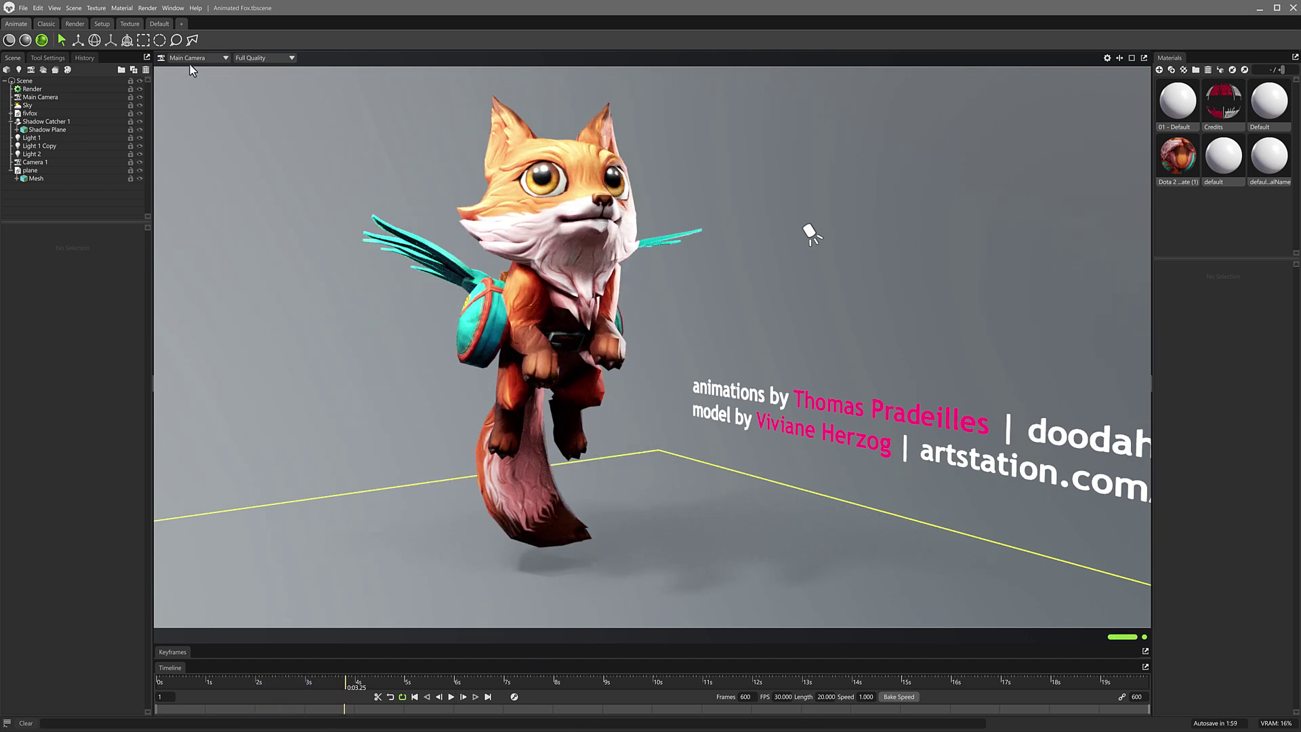
left_click(166, 8)
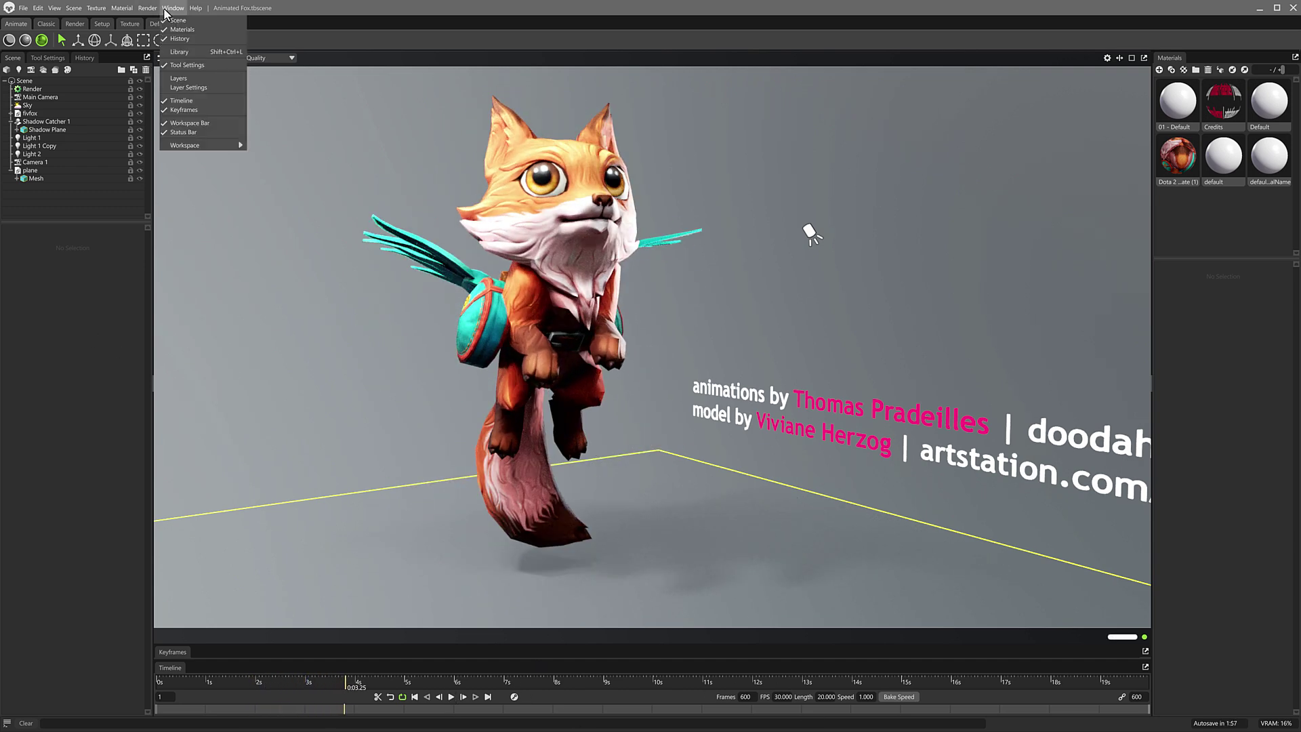
left_click(183, 52)
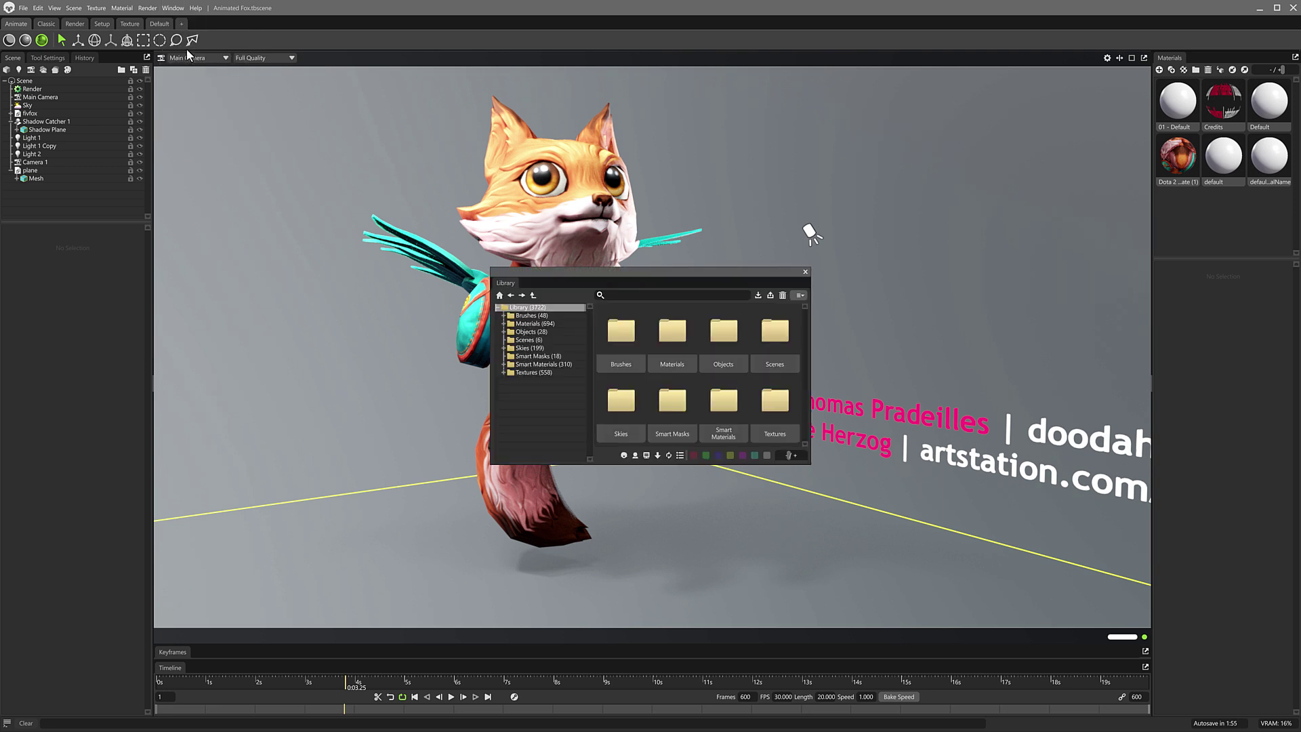
left_click_drag(701, 274, 953, 241)
left_click(786, 299)
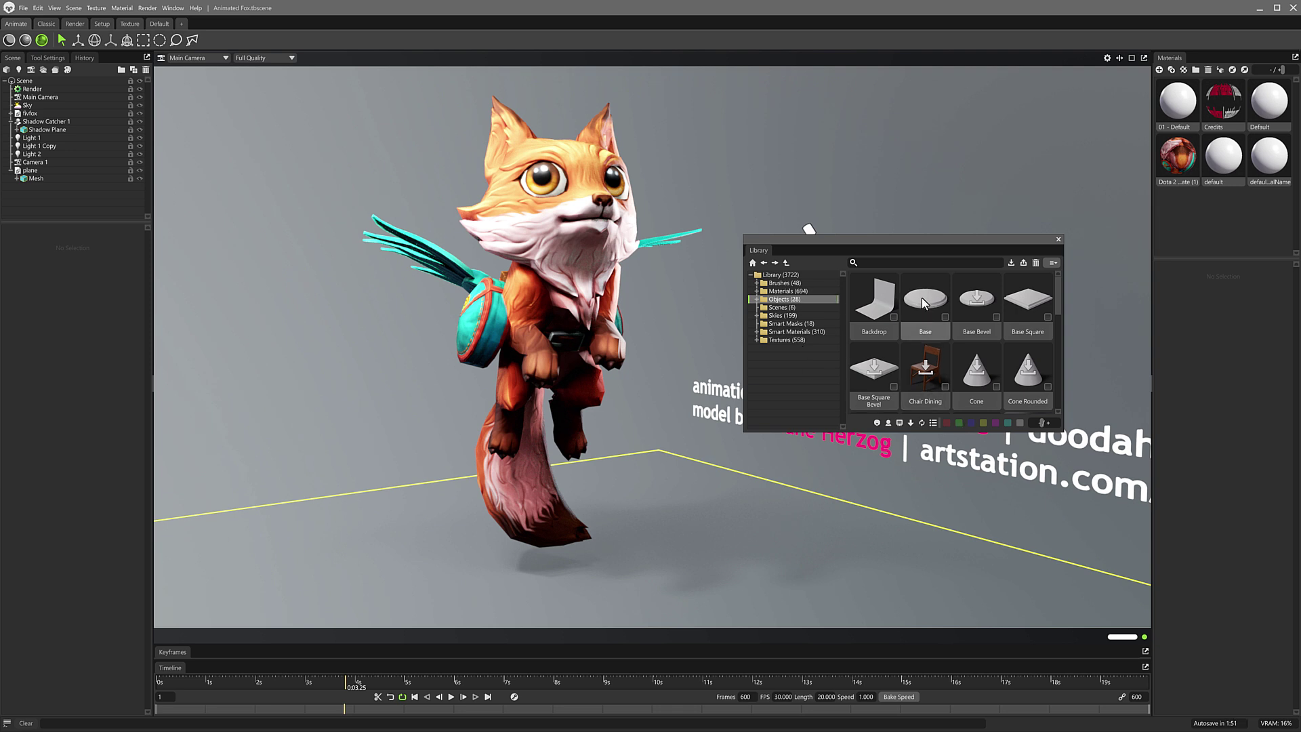
Drop the Base disc into the scene and move it up beneath the fox's feet
left_click_drag(922, 298, 602, 548)
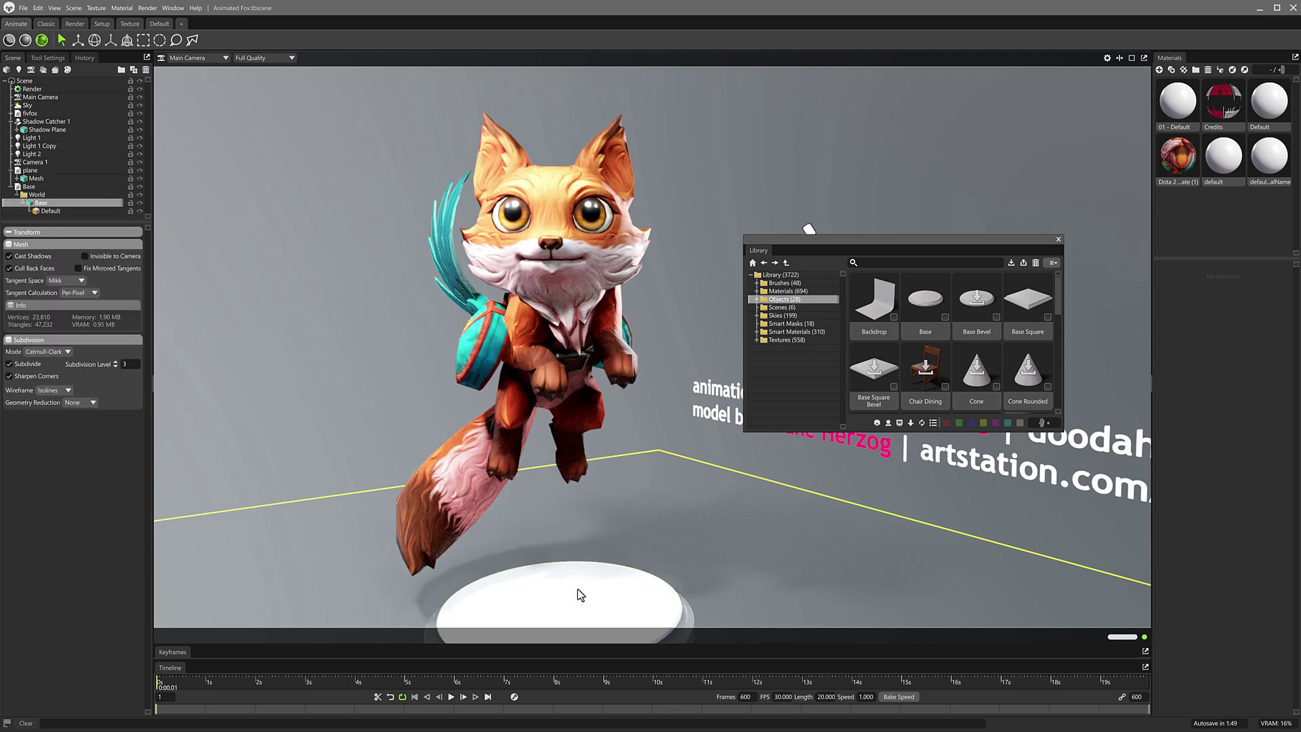
left_click(80, 40)
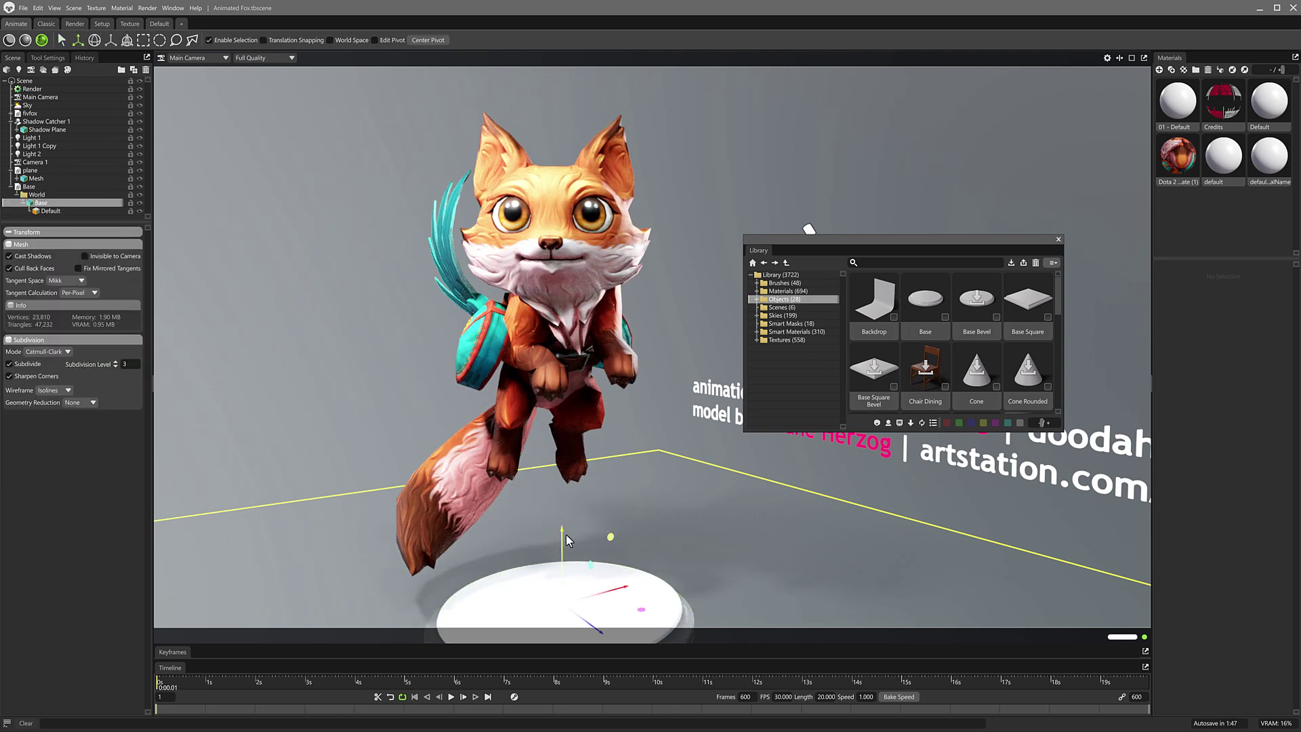
left_click_drag(566, 535, 575, 476)
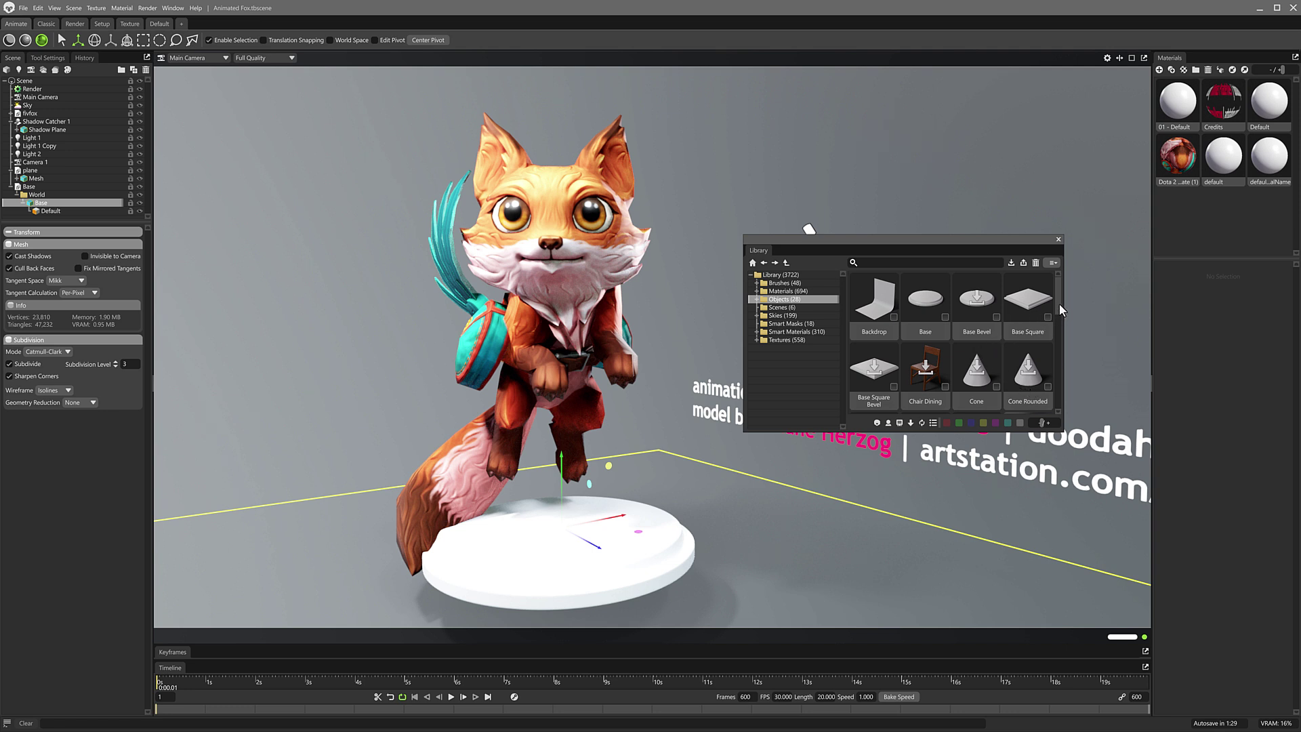
Add the Three Point light rig from Library Objects, orbit behind the fox, then open the Render workspace
left_click(1057, 344)
left_click_drag(1056, 344, 1054, 397)
left_click_drag(977, 379, 613, 322)
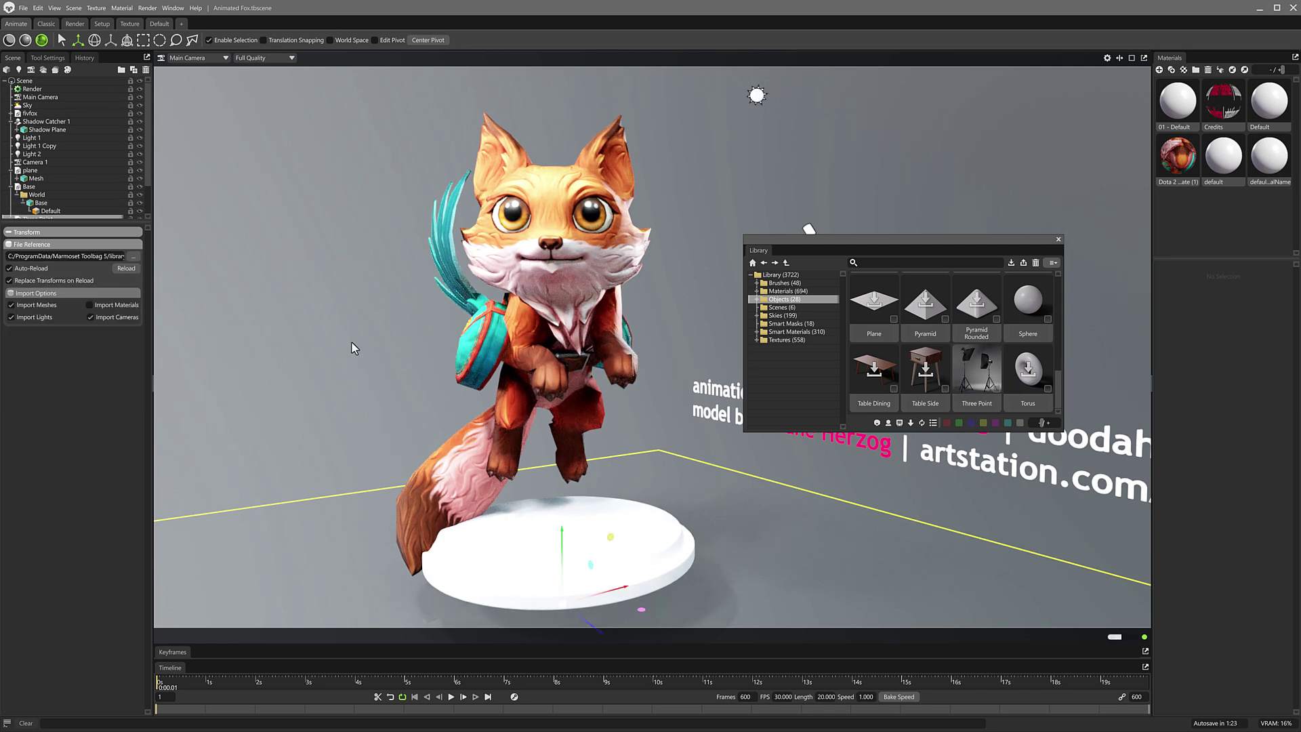
left_click_drag(526, 377, 651, 411)
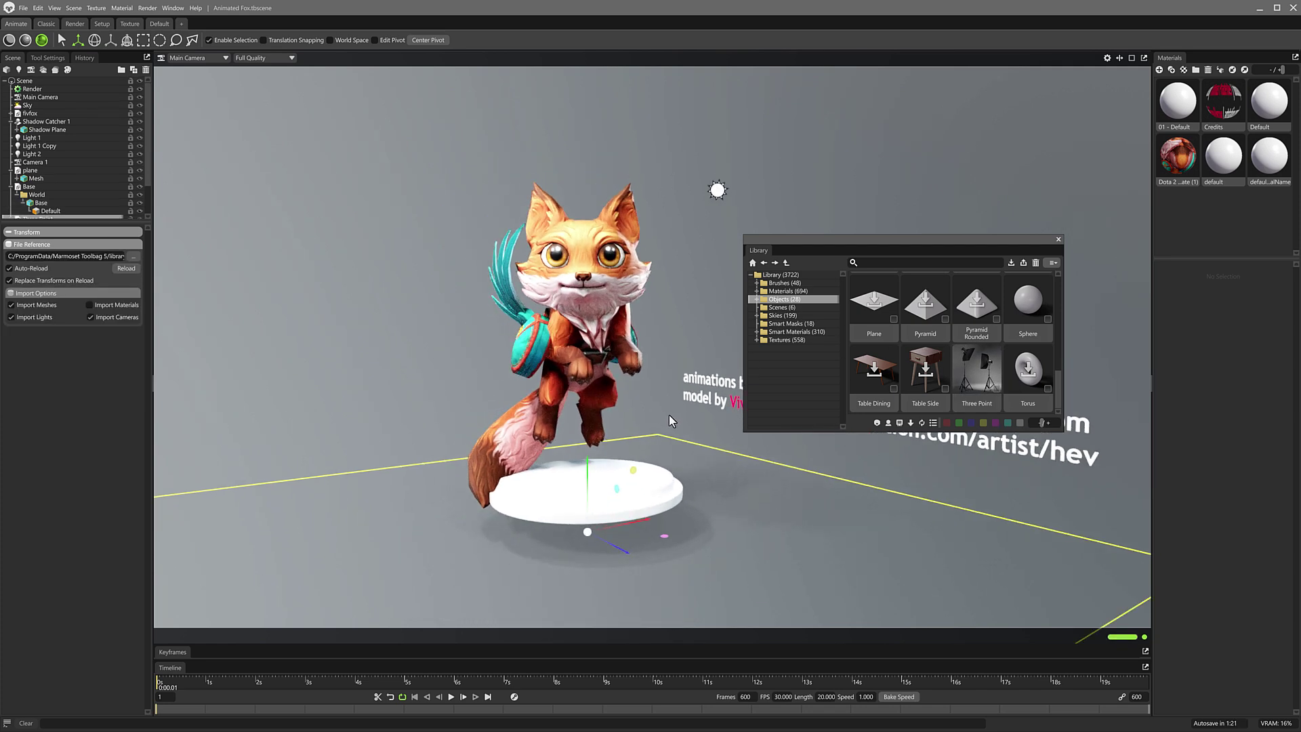
left_click_drag(753, 482, 823, 492)
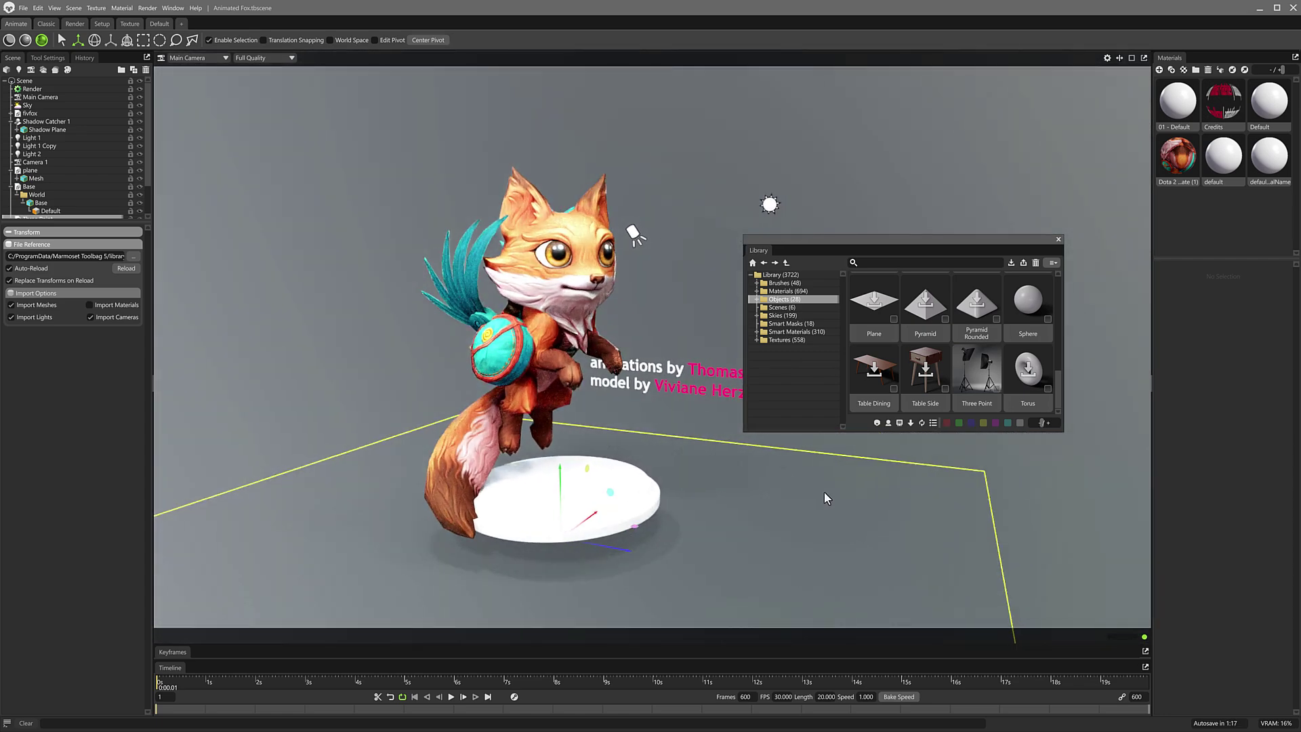
left_click(74, 24)
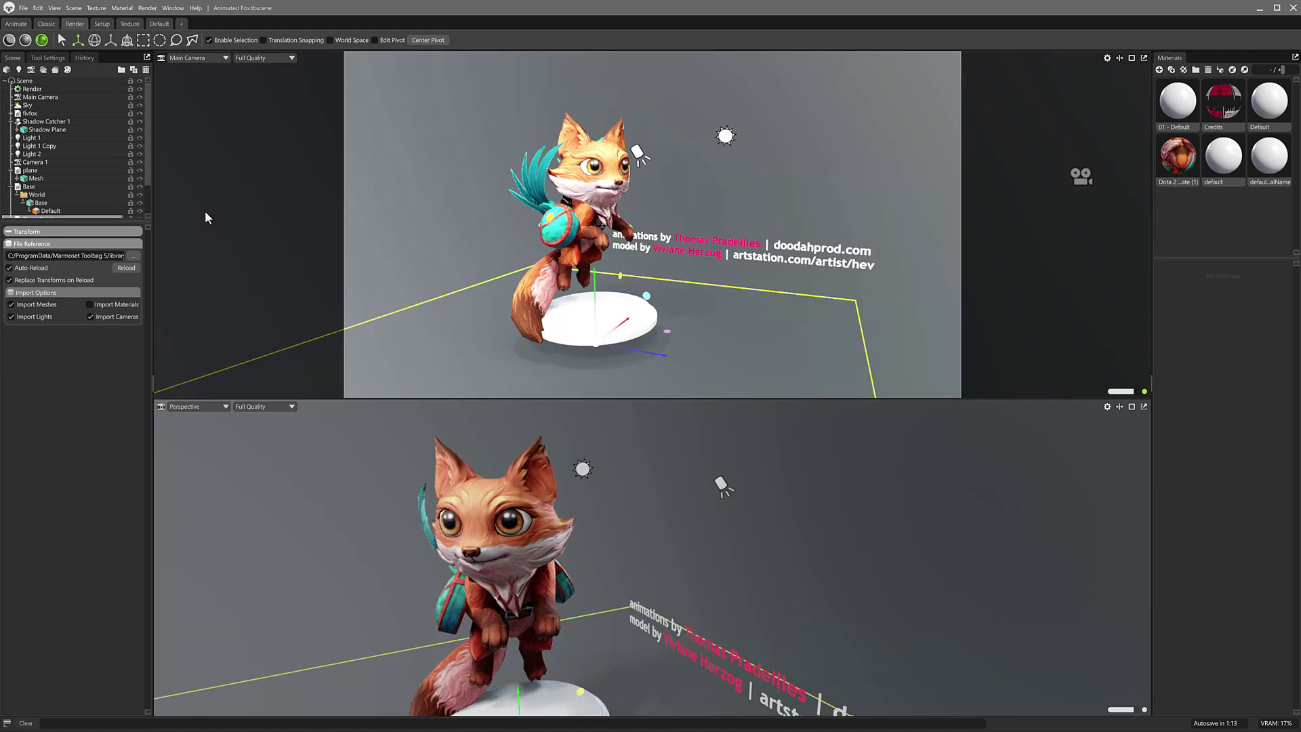
In the Texture workspace, start a new scene without saving the fox, then load Showcase Material from the Library
left_click(128, 25)
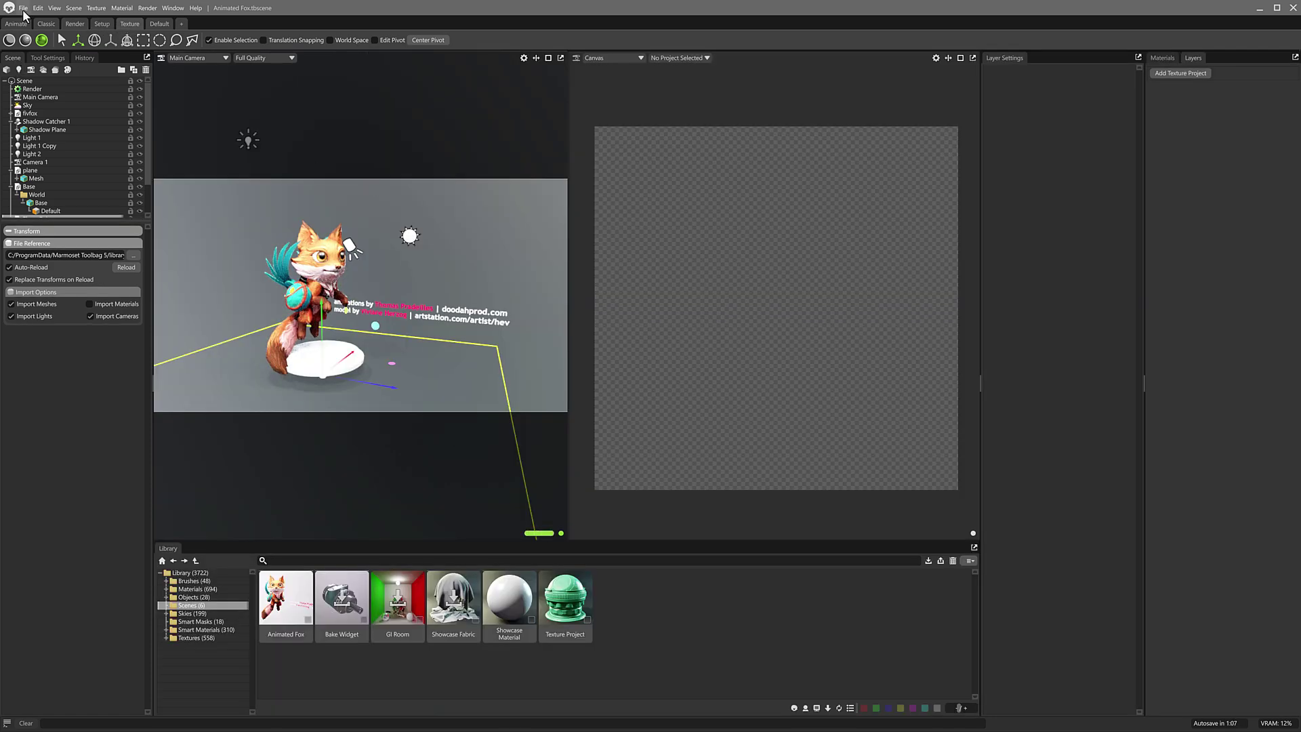
left_click(23, 8)
left_click(40, 21)
left_click(686, 397)
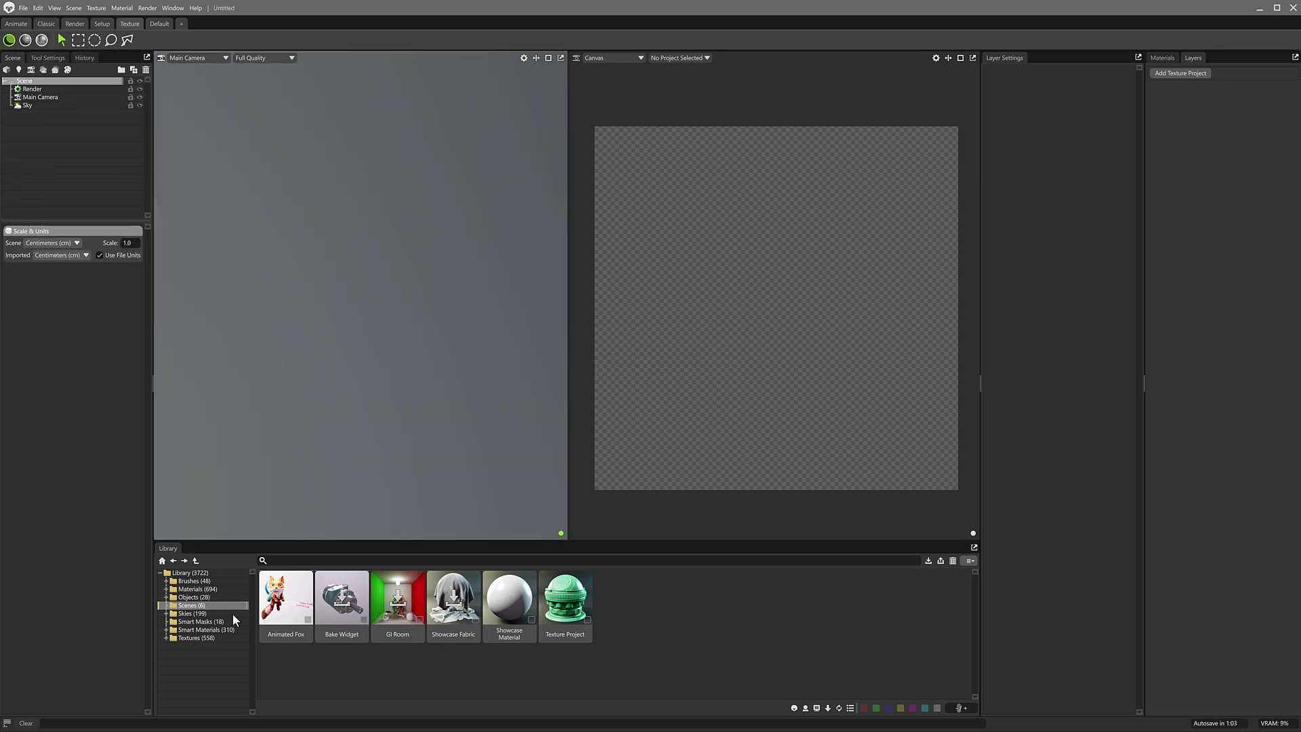
right_click(516, 599)
left_click(544, 613)
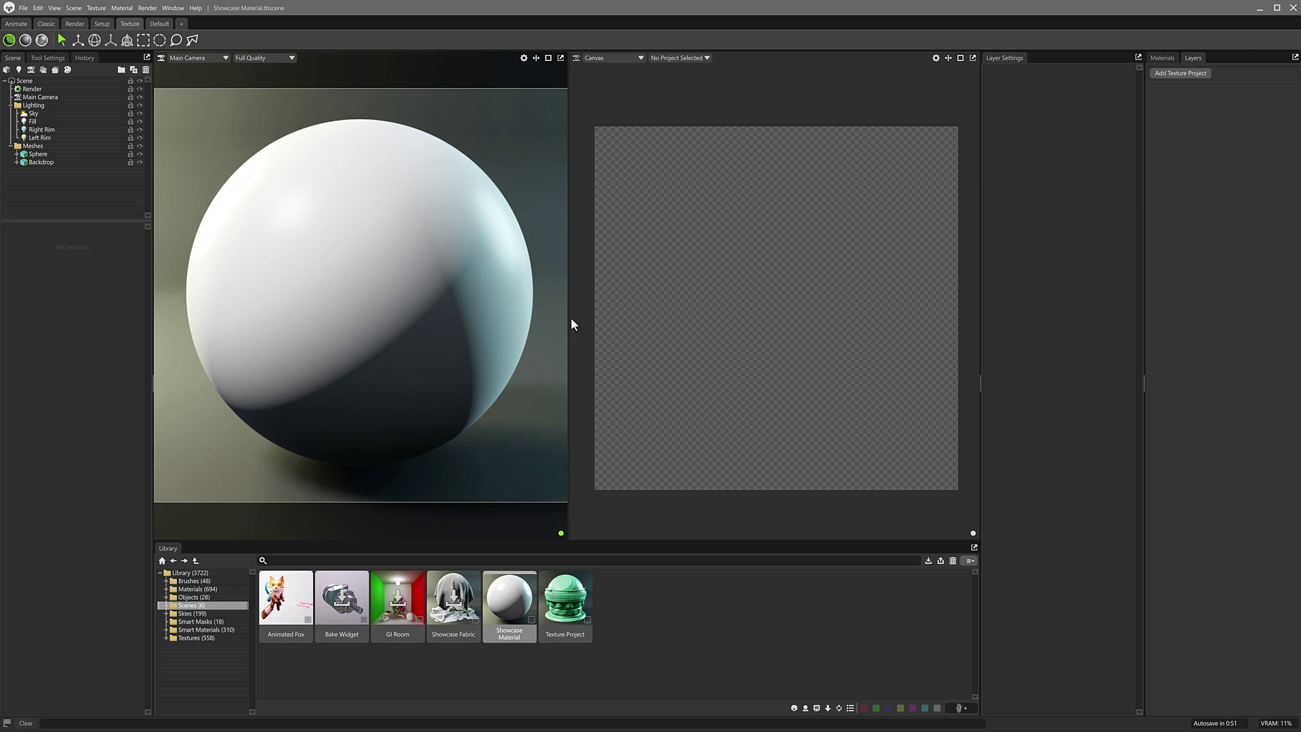
Create Texture Project 1 and link the Sphere material to it
left_click(194, 621)
left_click(193, 590)
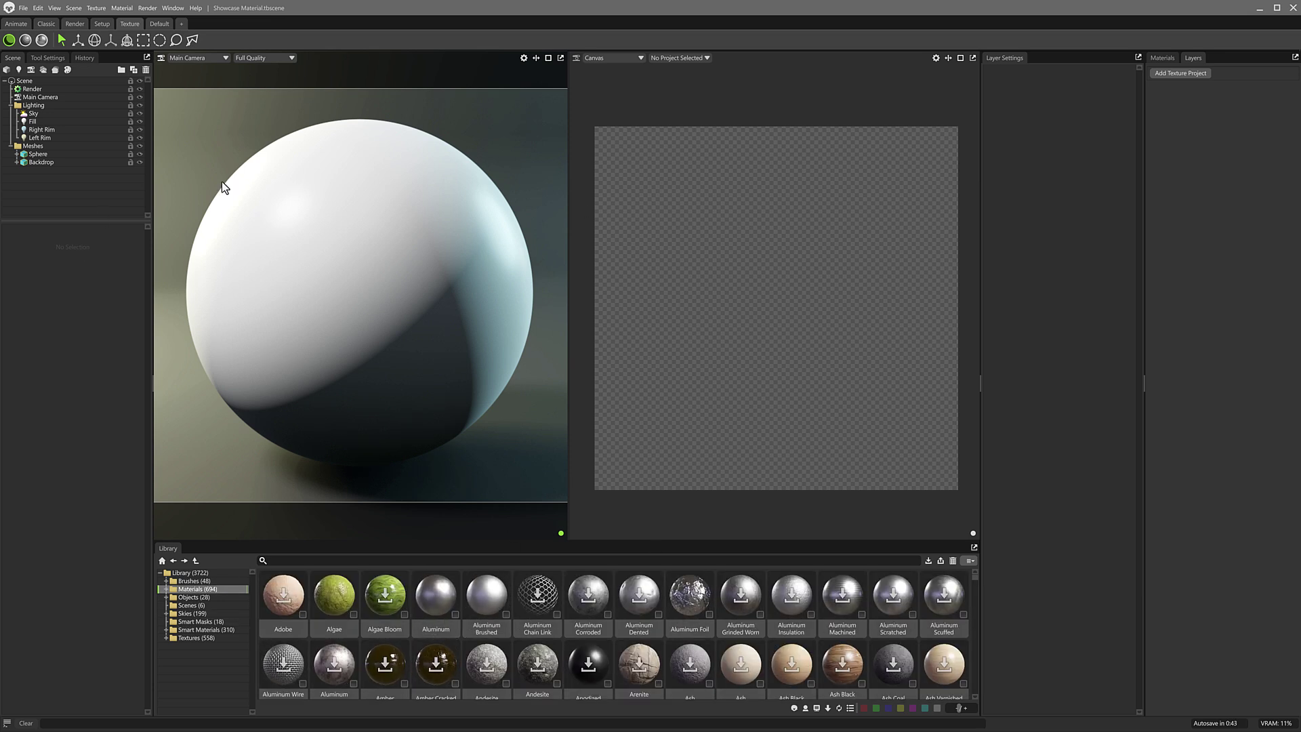
left_click(1181, 74)
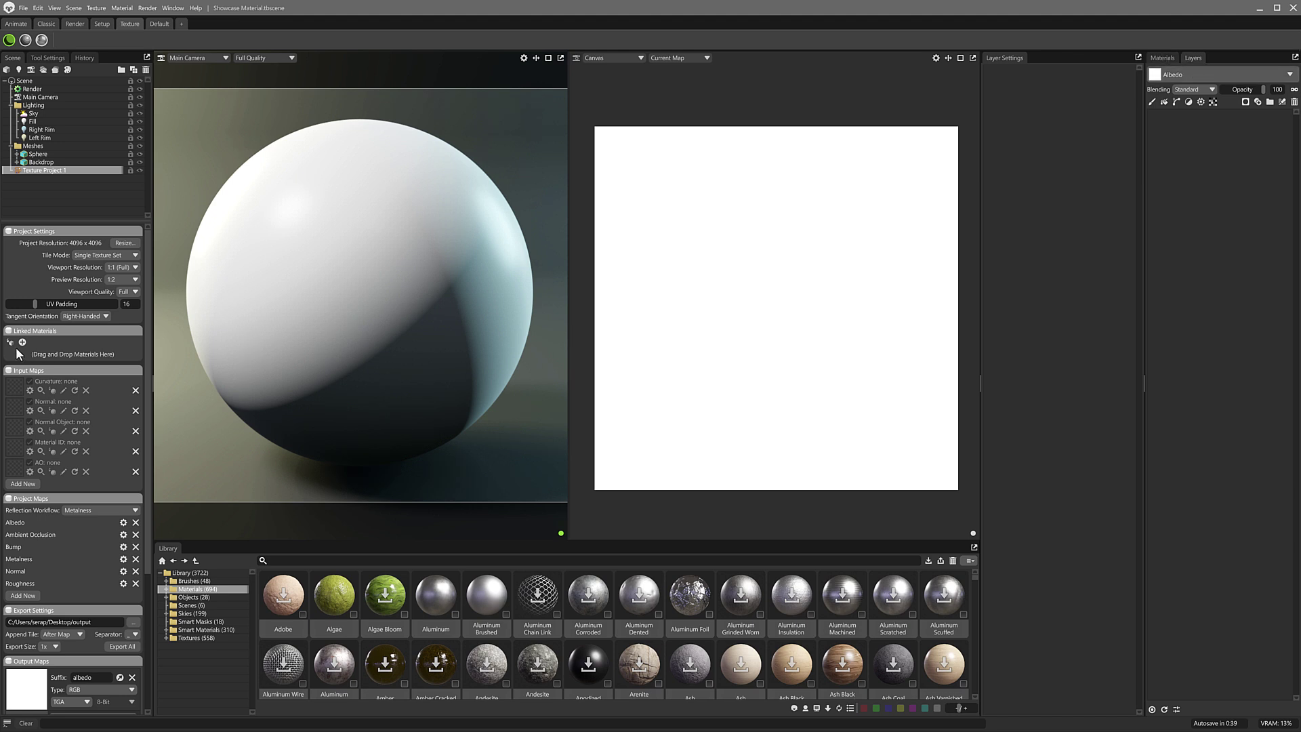
left_click(1160, 59)
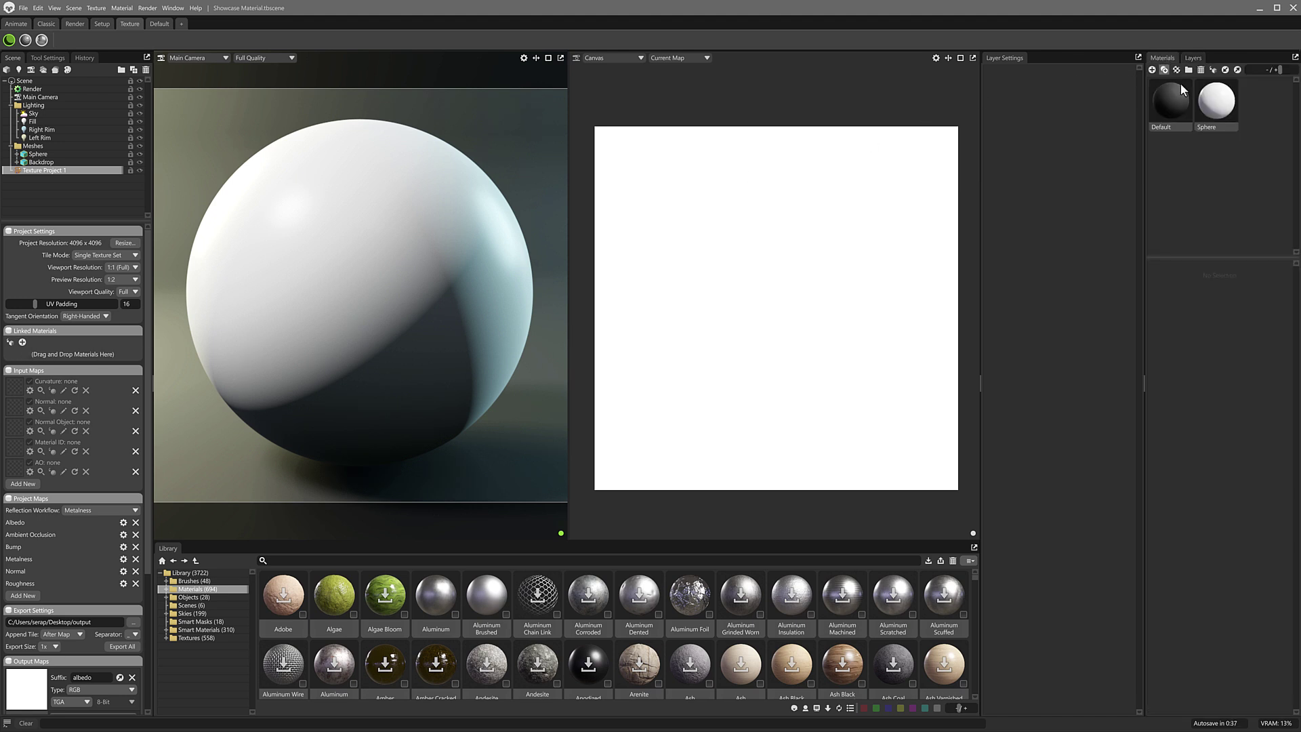
left_click_drag(1215, 112, 13, 349)
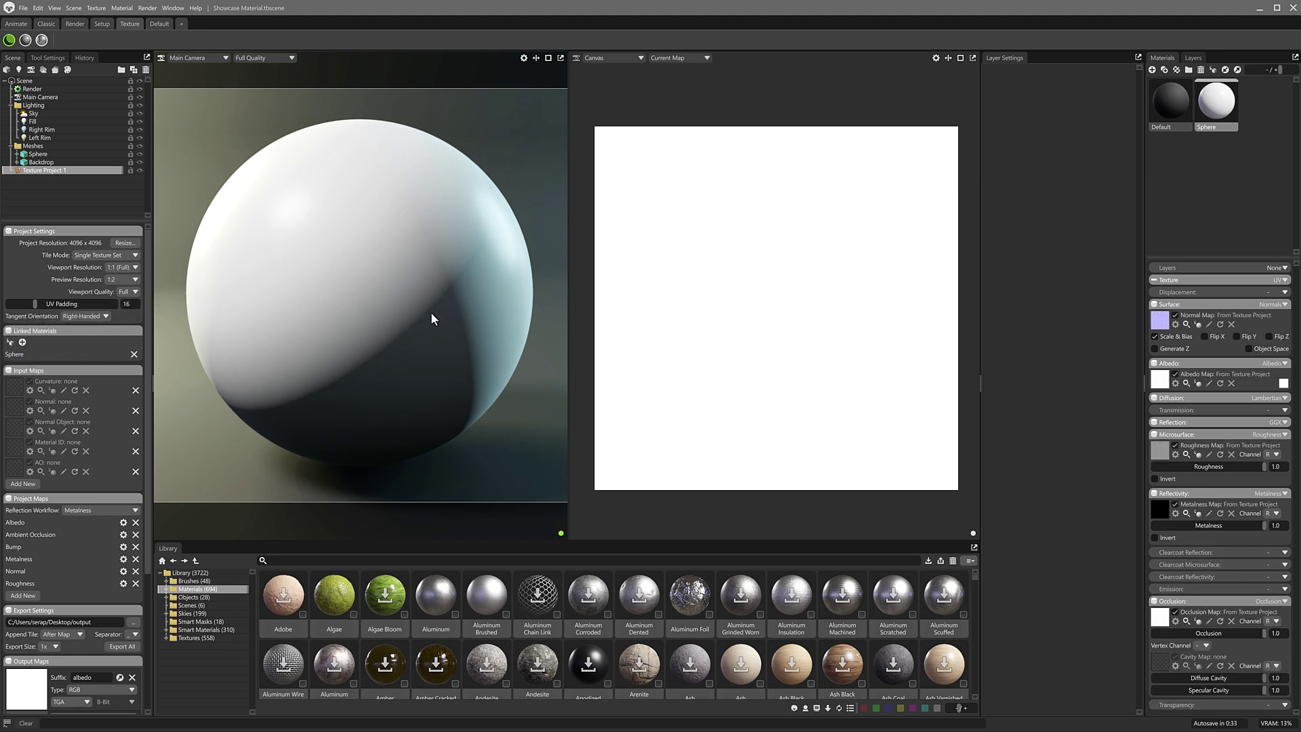
left_click(1194, 59)
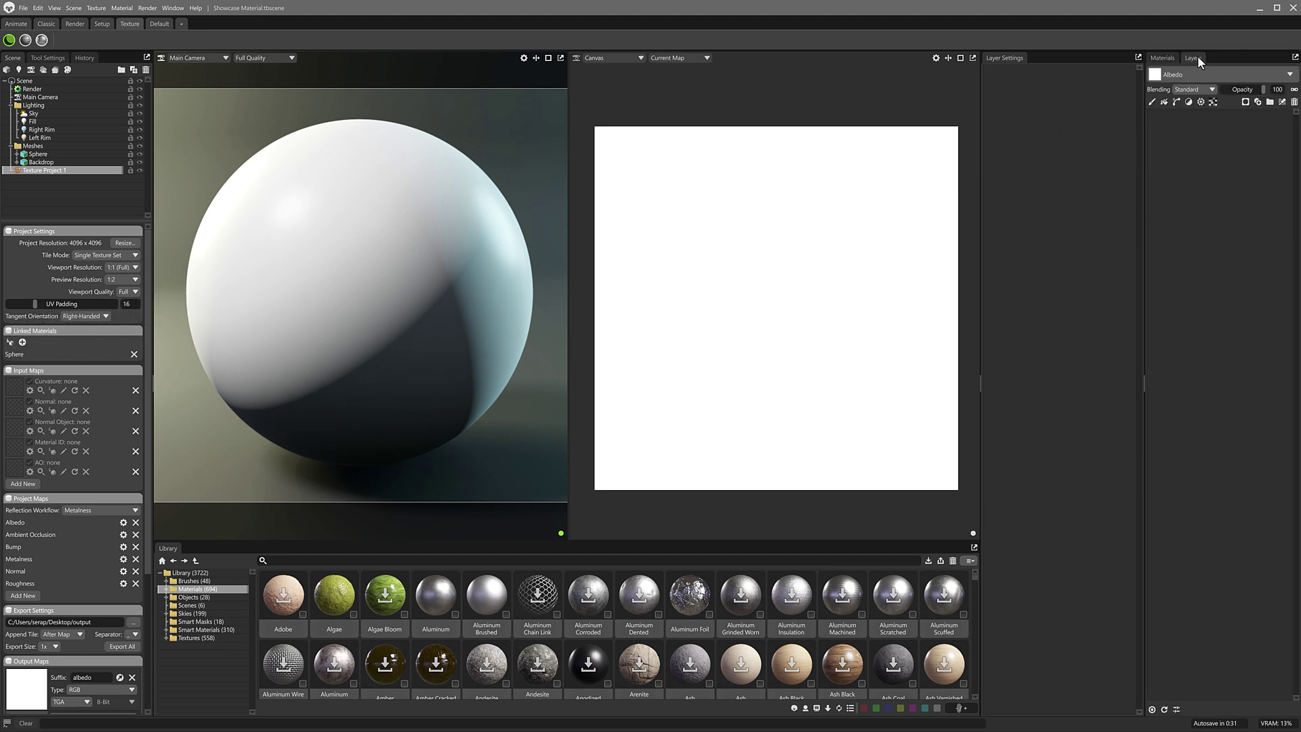
Enlarge and scroll the Library's Materials list down to Lava Molten
scroll(515, 630, "down", 10)
scroll(561, 532, "down", 3)
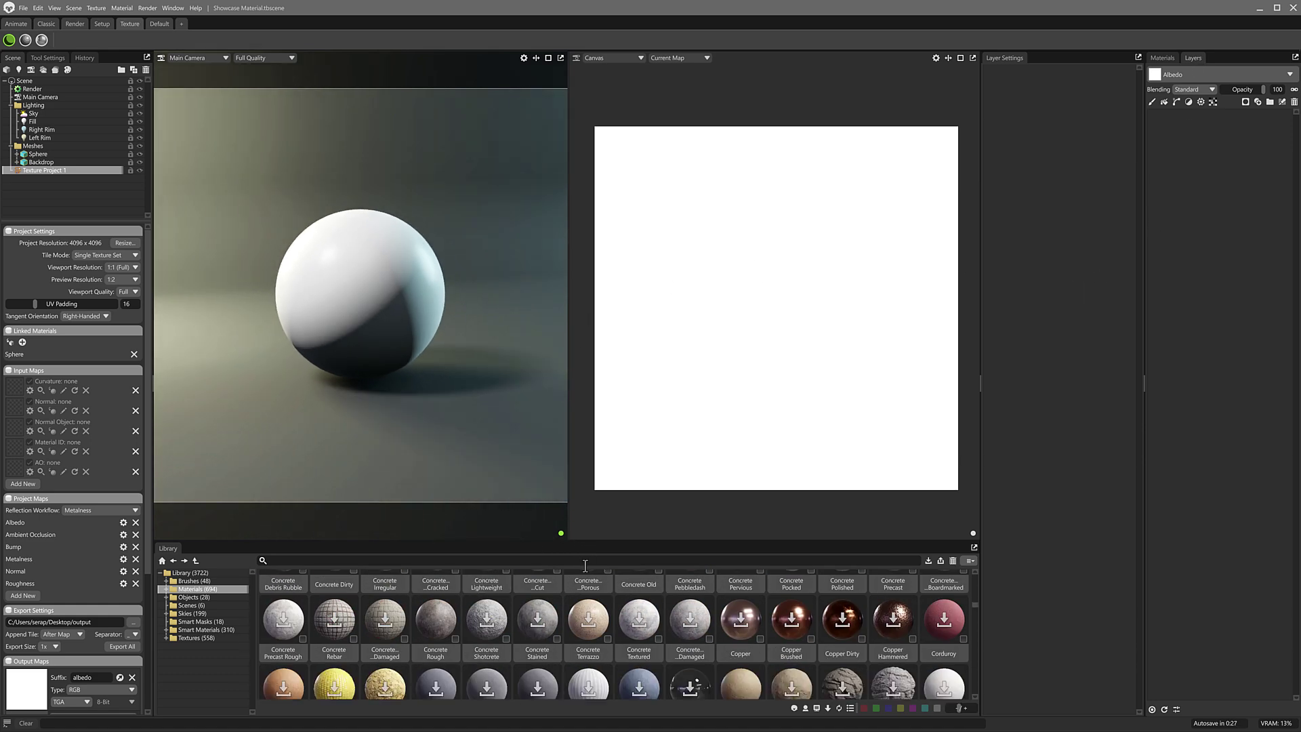
left_click_drag(595, 540, 594, 338)
scroll(635, 469, "down", 10)
scroll(636, 474, "down", 1)
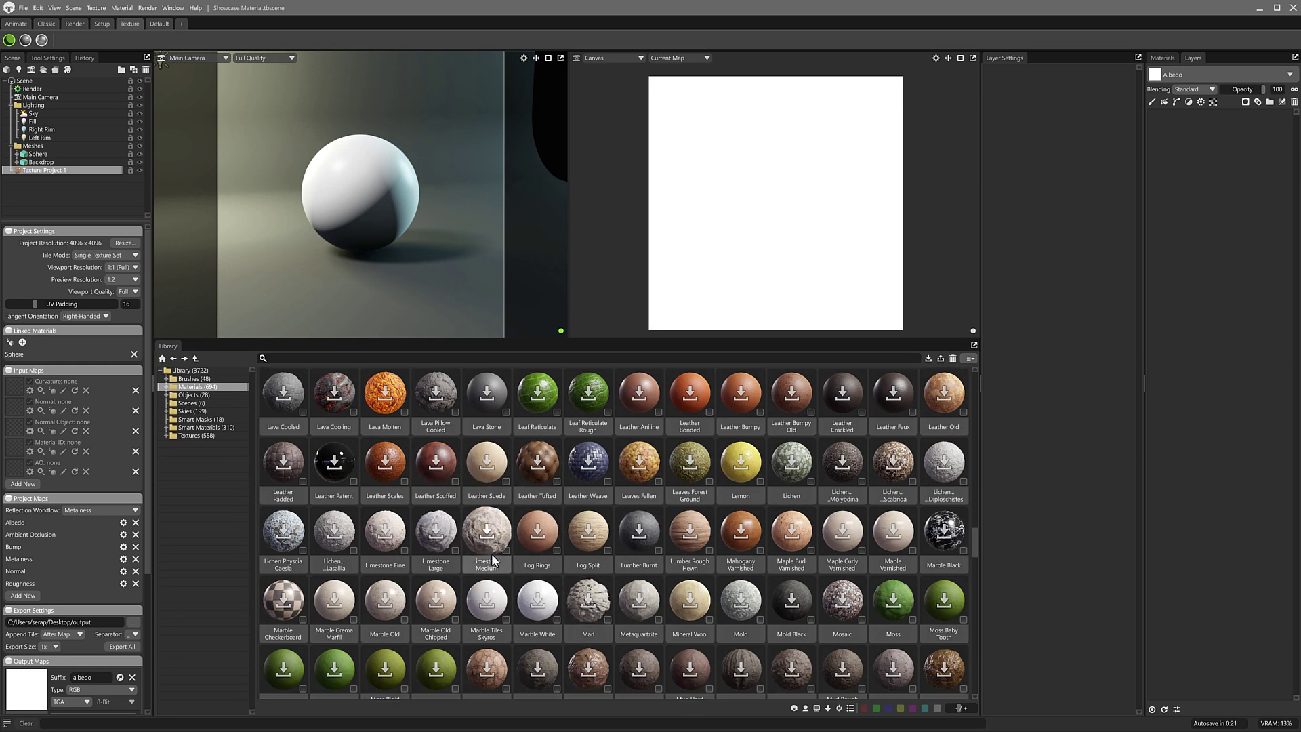
Download Lava Molten, add it to the Layers panel over the sphere, and orbit in to inspect
left_click(388, 393)
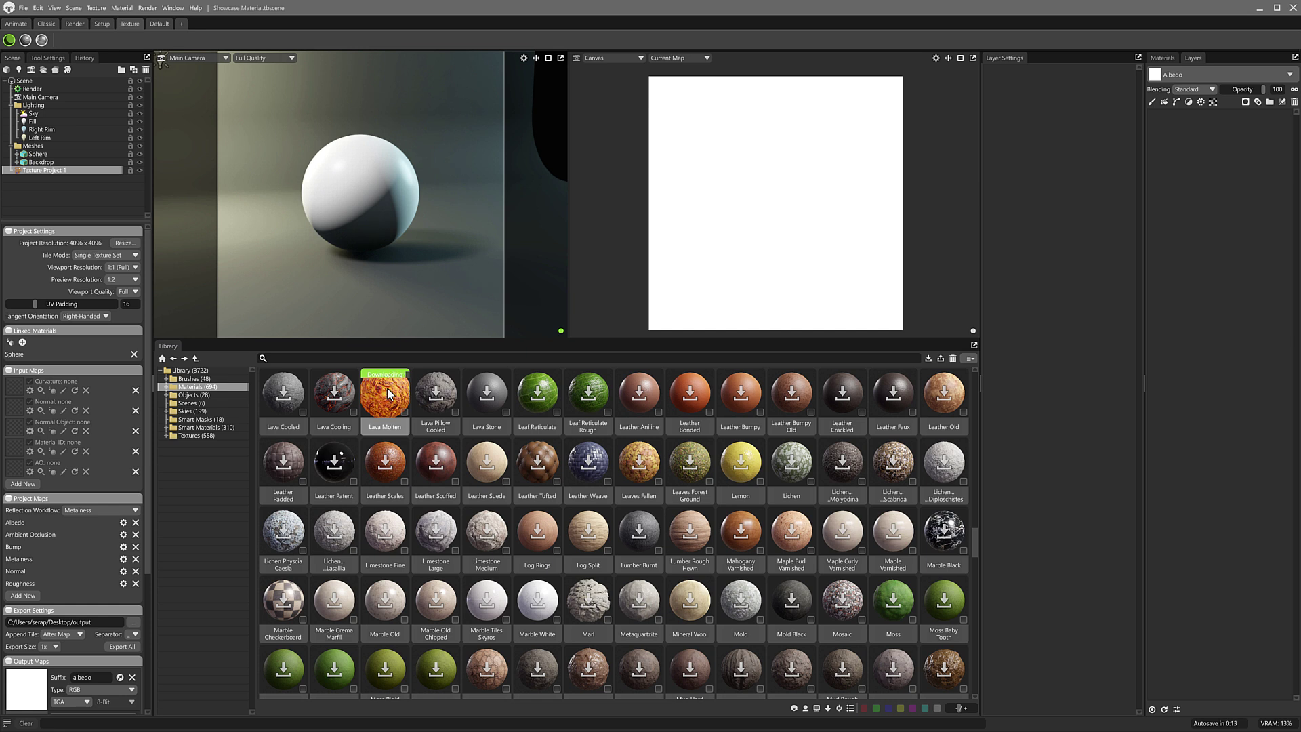
left_click_drag(389, 395, 1193, 246)
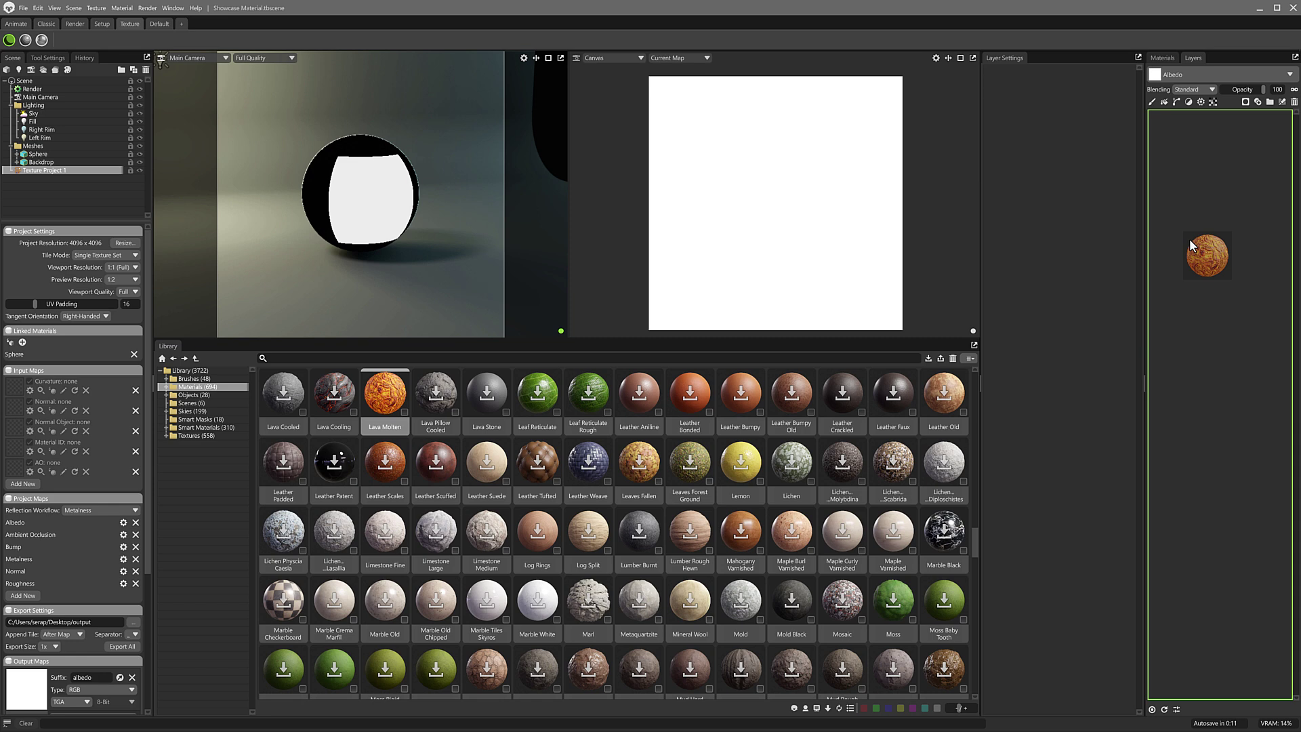
left_click_drag(1216, 183, 1213, 187)
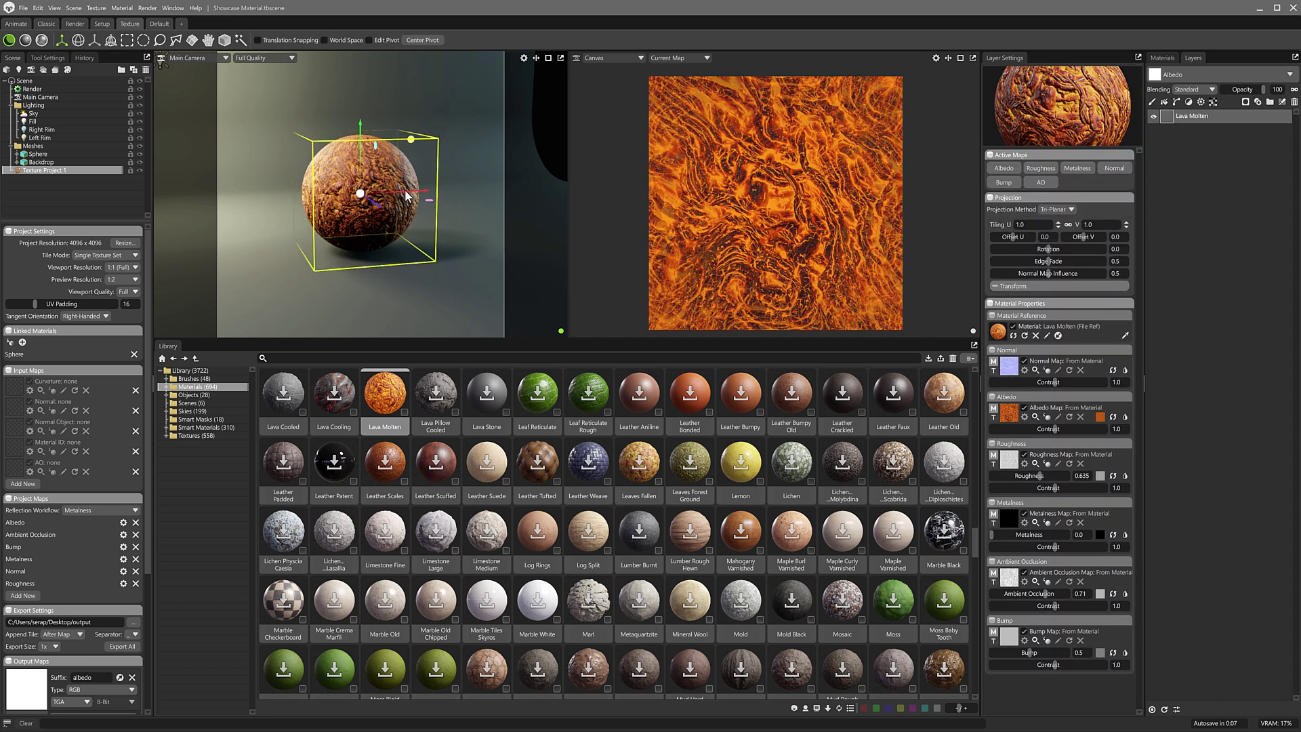
left_click_drag(355, 220, 362, 200)
scroll(455, 242, "up", 3)
left_click_drag(455, 242, 435, 219)
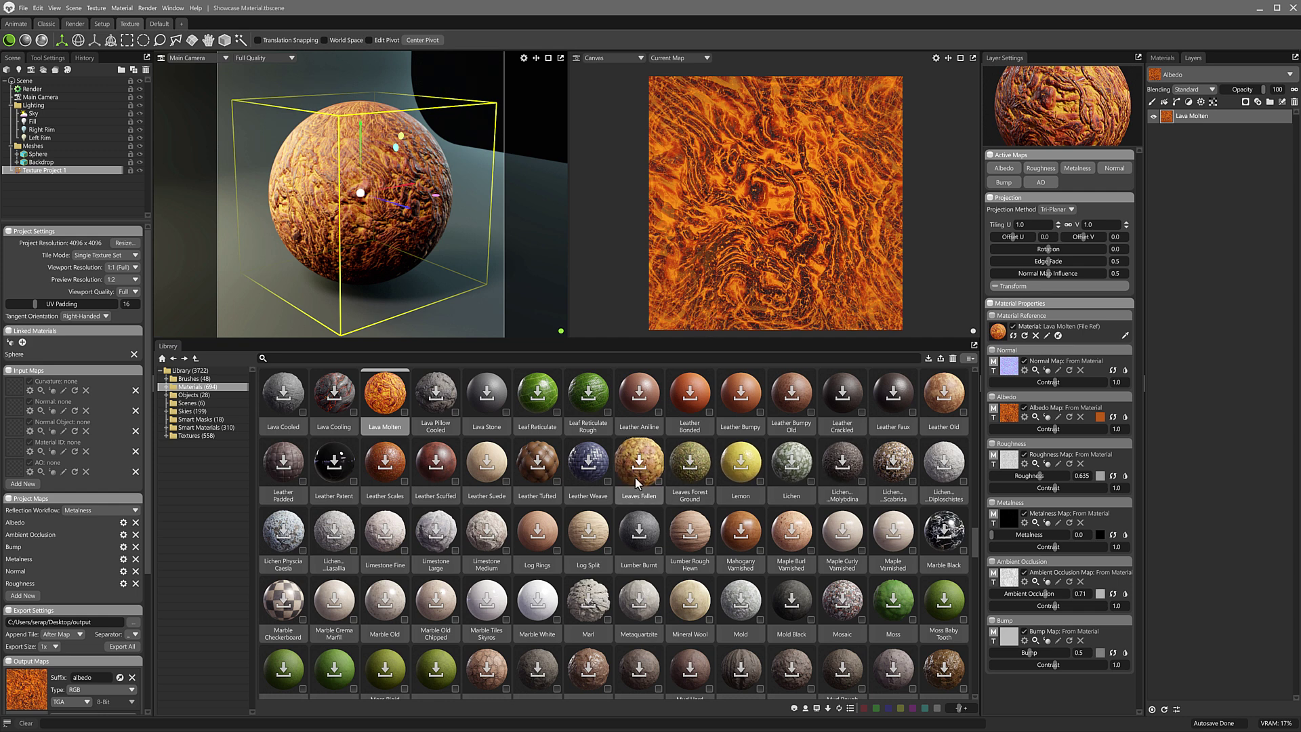
scroll(553, 482, "up", 3)
Drag Aluminum Foil from Library Materials into Layers and keep its layer below Lava Molten
scroll(553, 488, "up", 10)
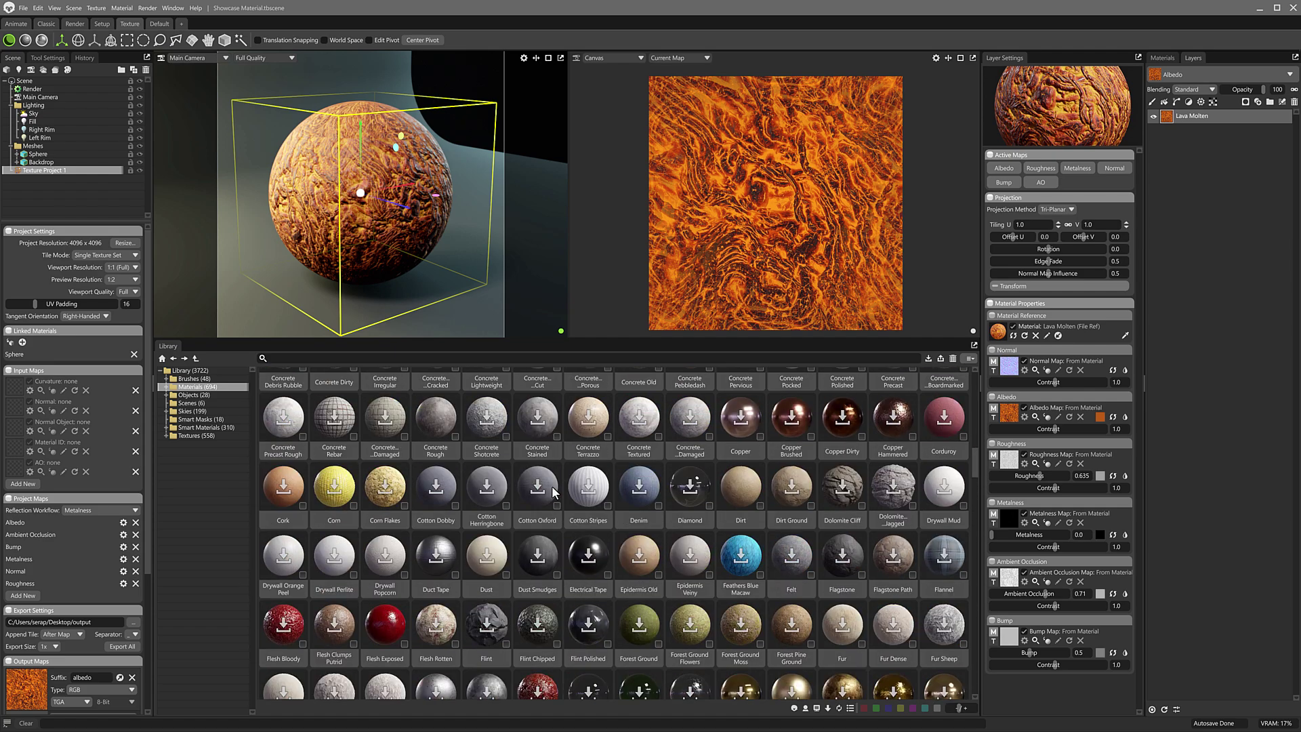
left_click(197, 427)
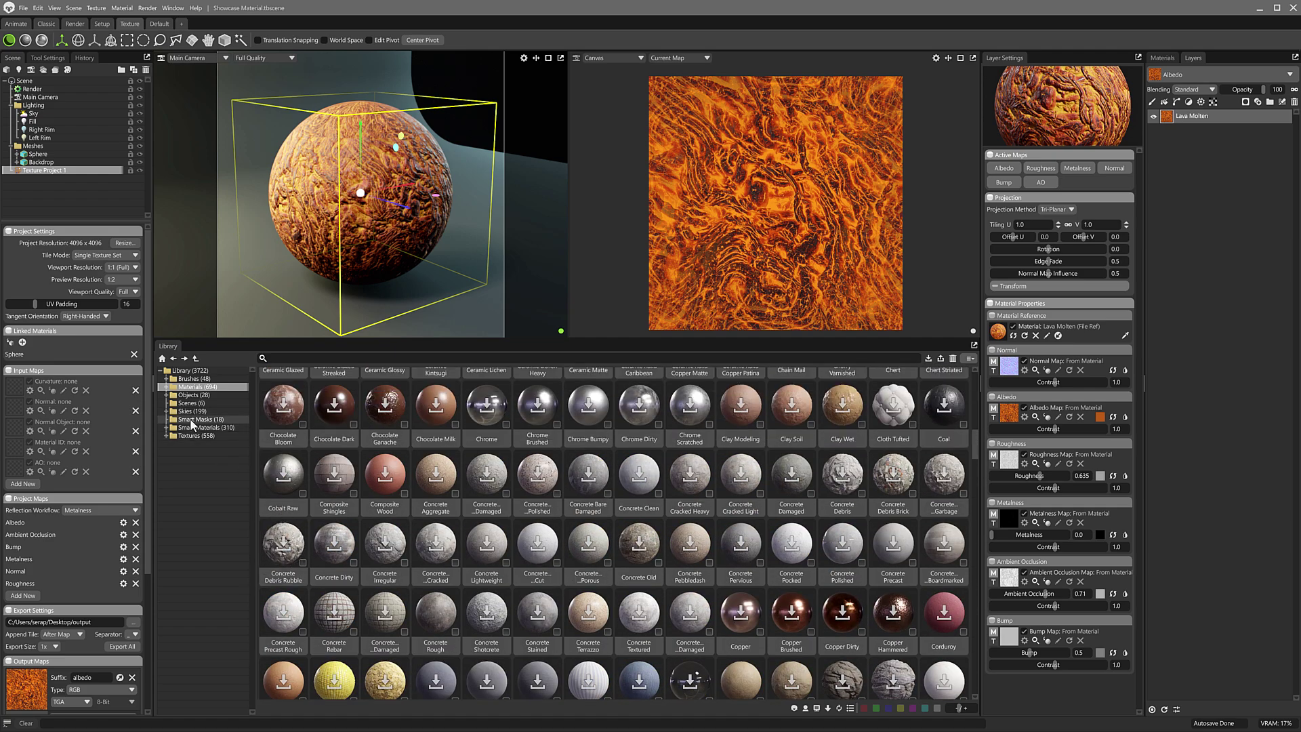
scroll(558, 558, "down", 10)
scroll(558, 558, "up", 12)
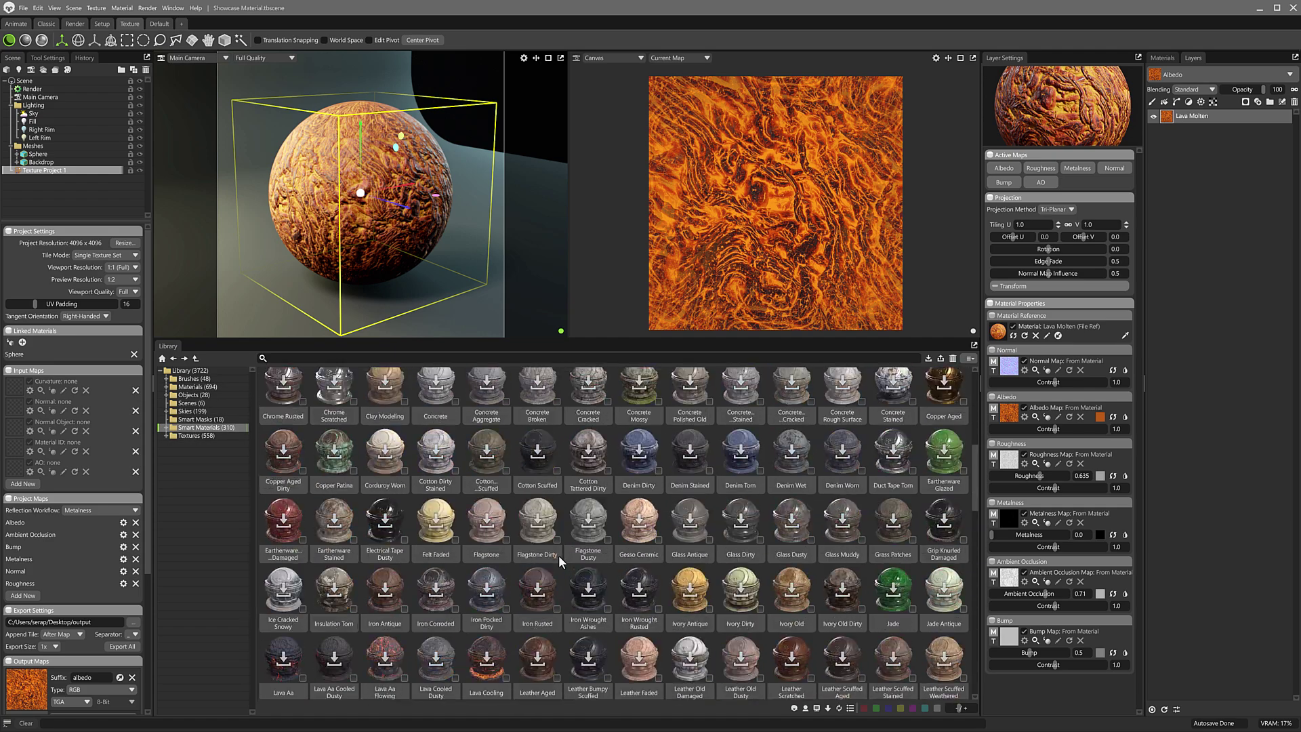
left_click(203, 386)
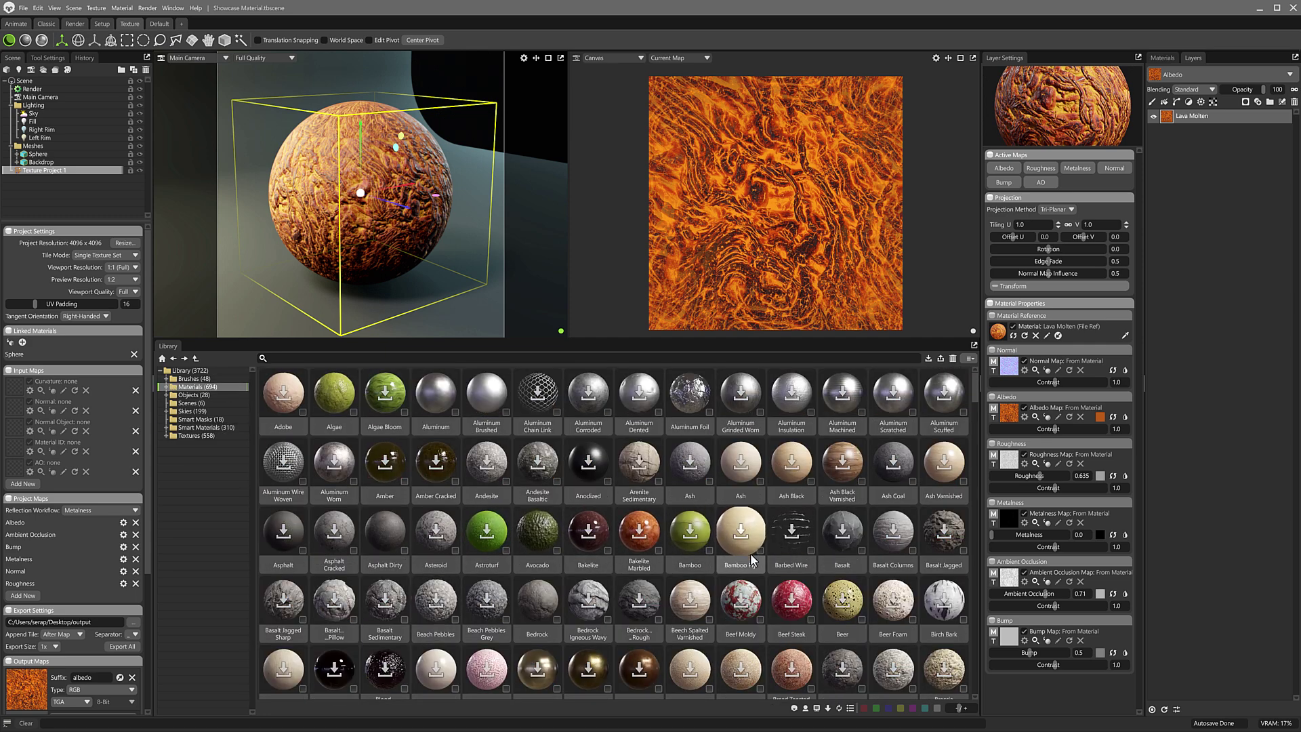
left_click_drag(690, 393, 1198, 239)
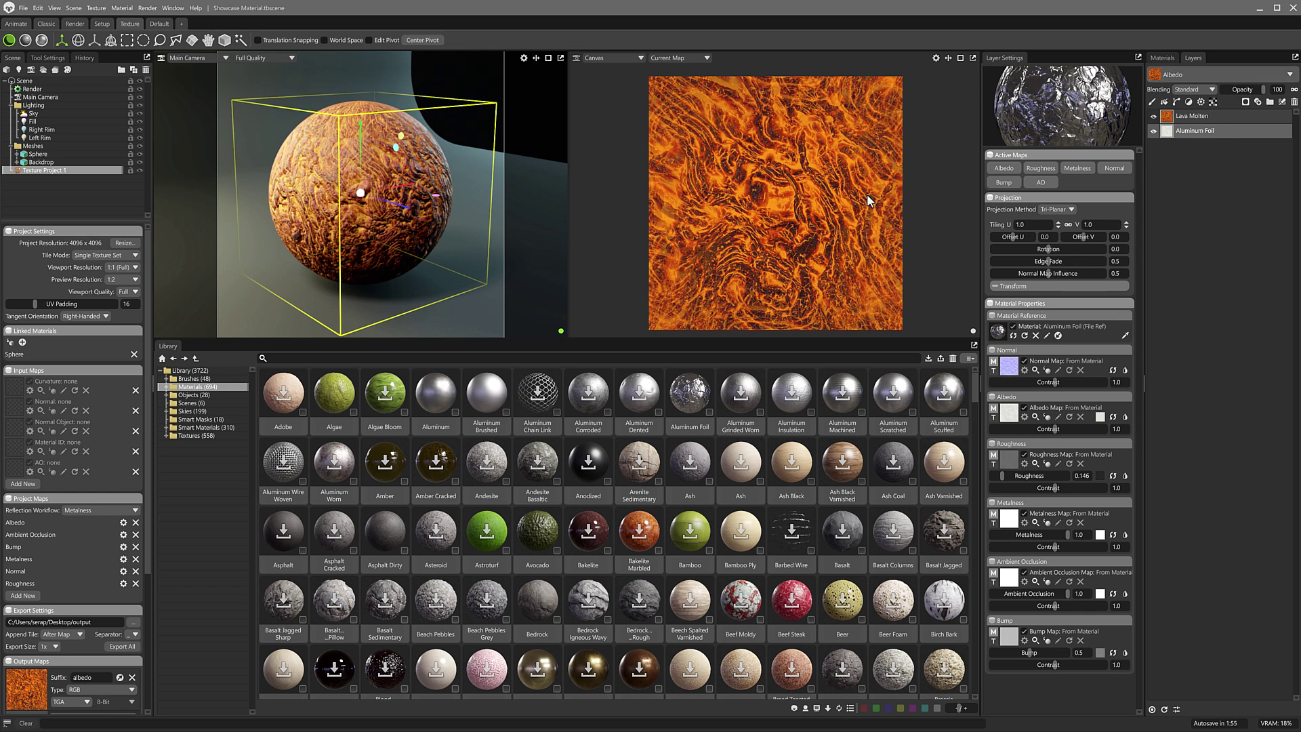
left_click_drag(1201, 134, 1202, 116)
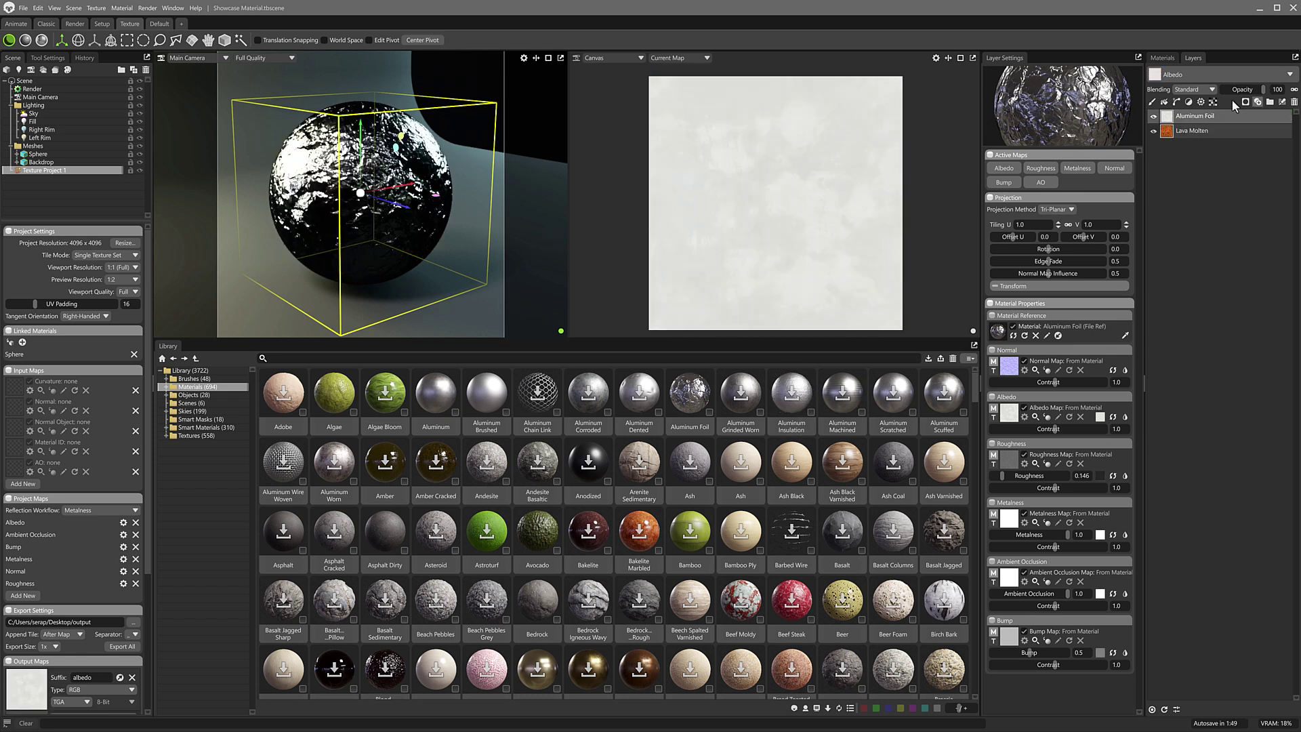
left_click_drag(1218, 114, 1213, 146)
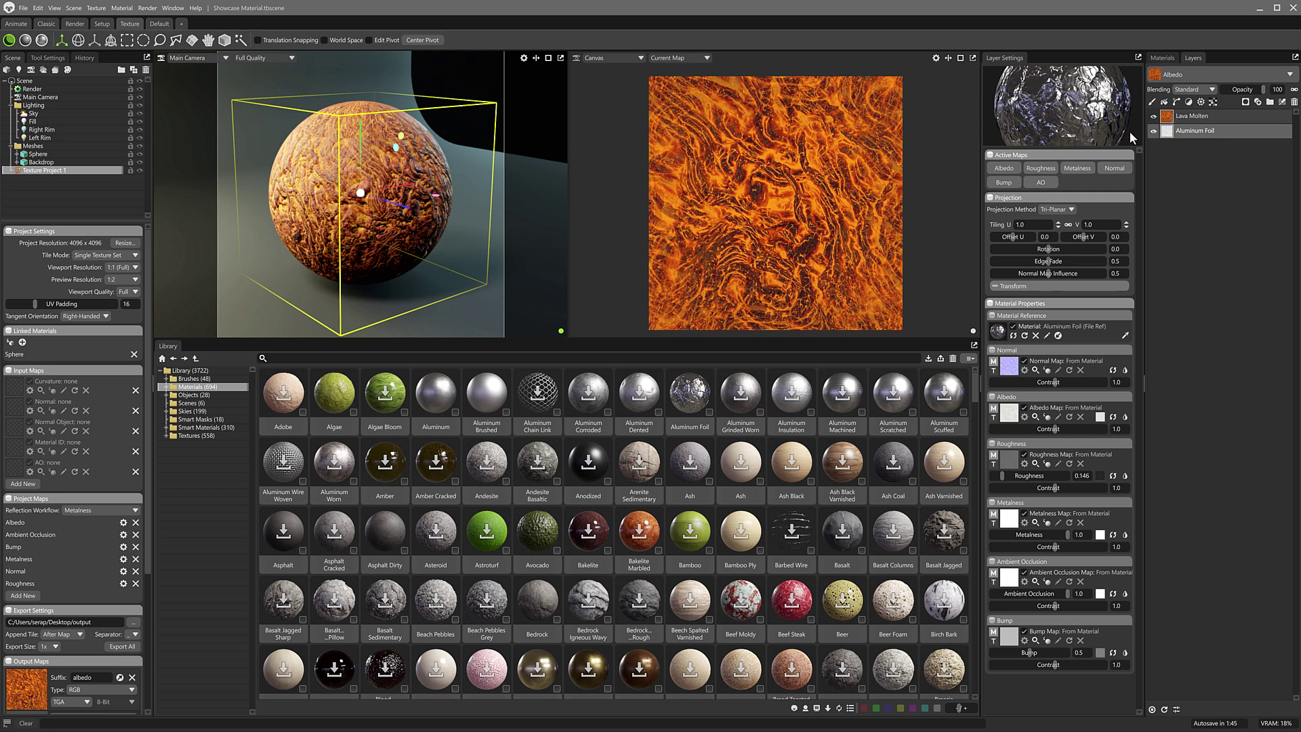
Give the Lava Molten layer a Fill Mask (Black) and add a Paint Layer inside that mask
left_click(1213, 116)
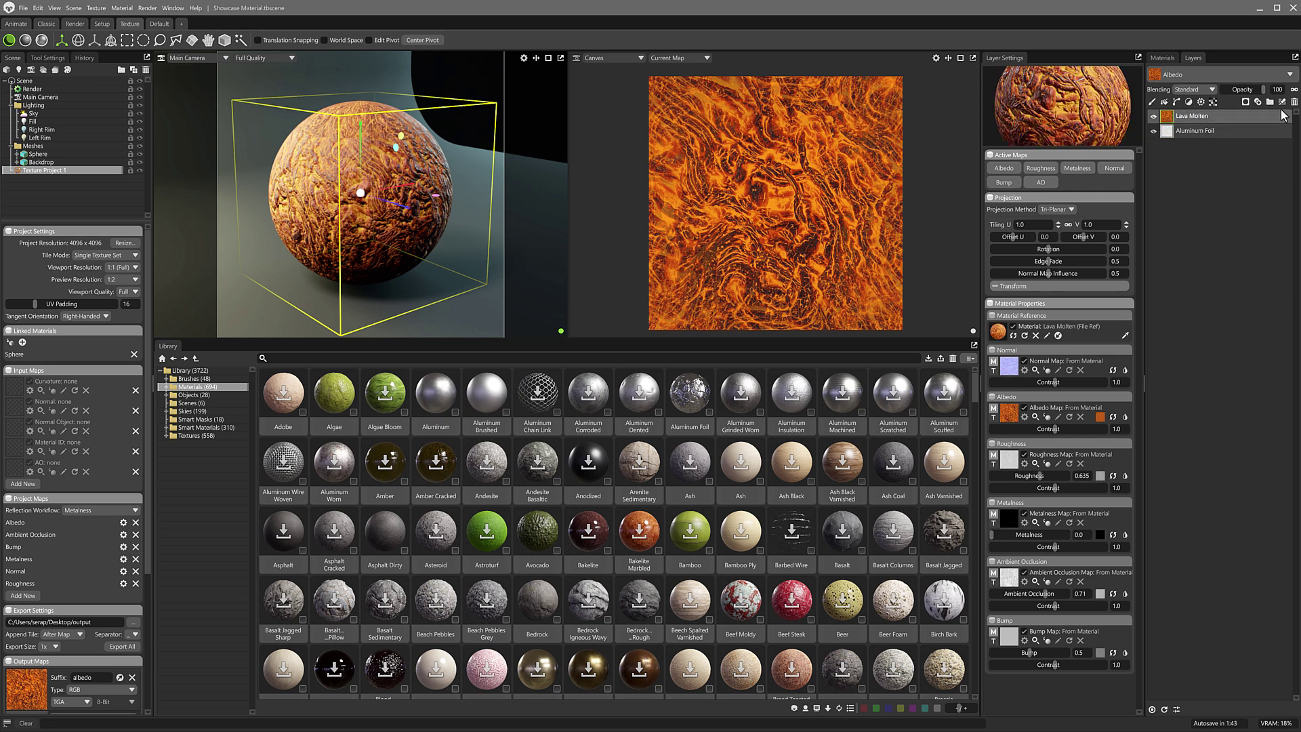
left_click(1245, 102)
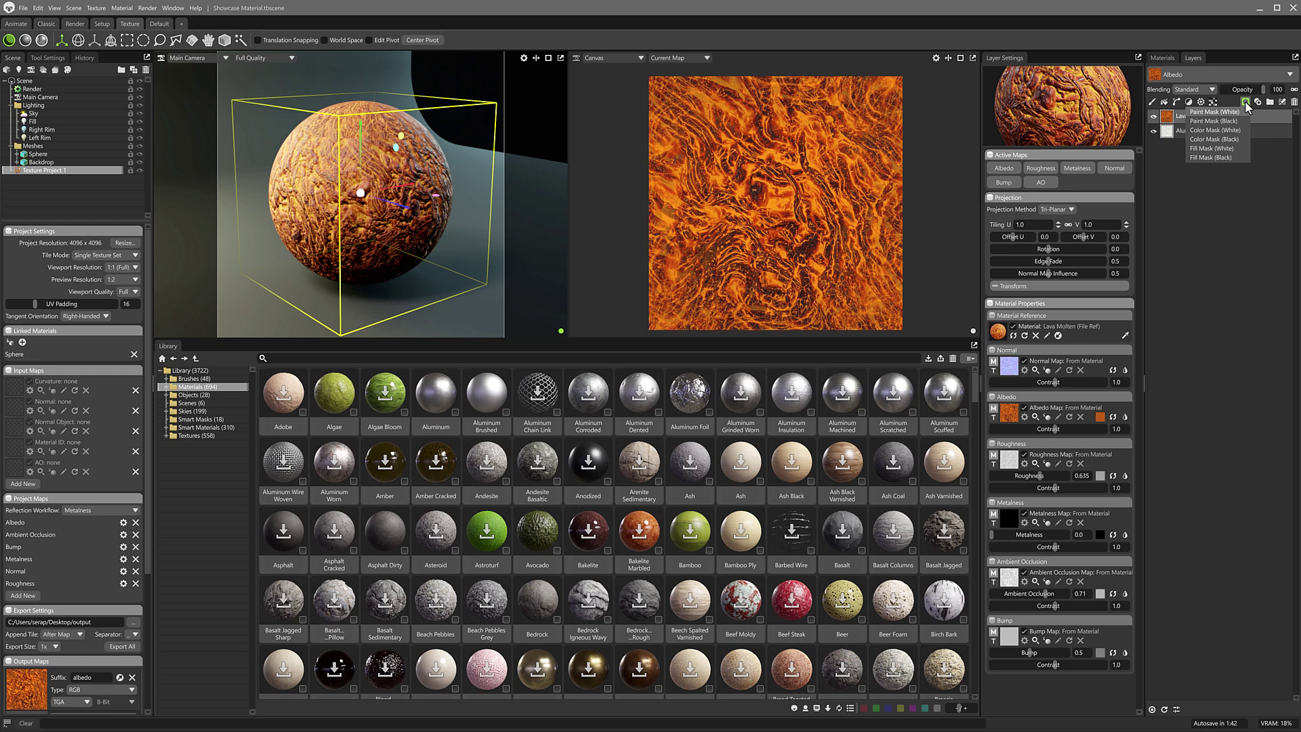
left_click(1211, 158)
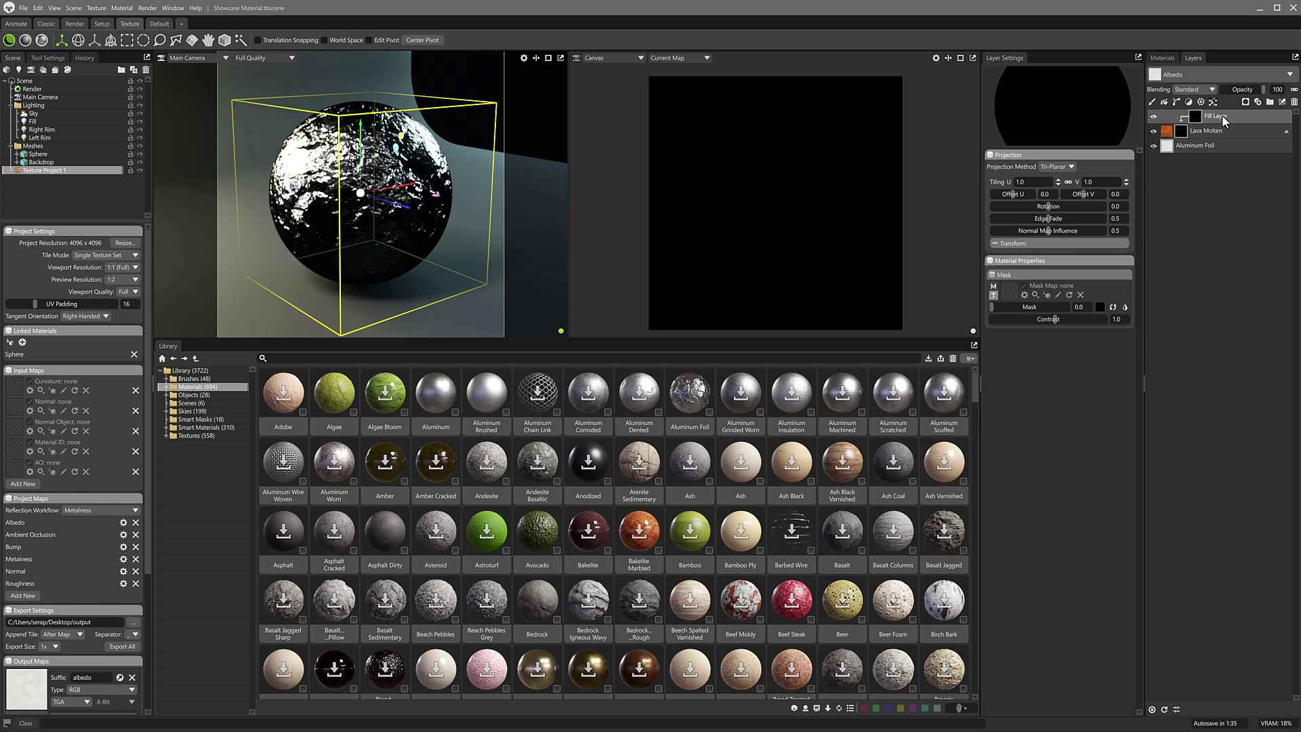
left_click(60, 59)
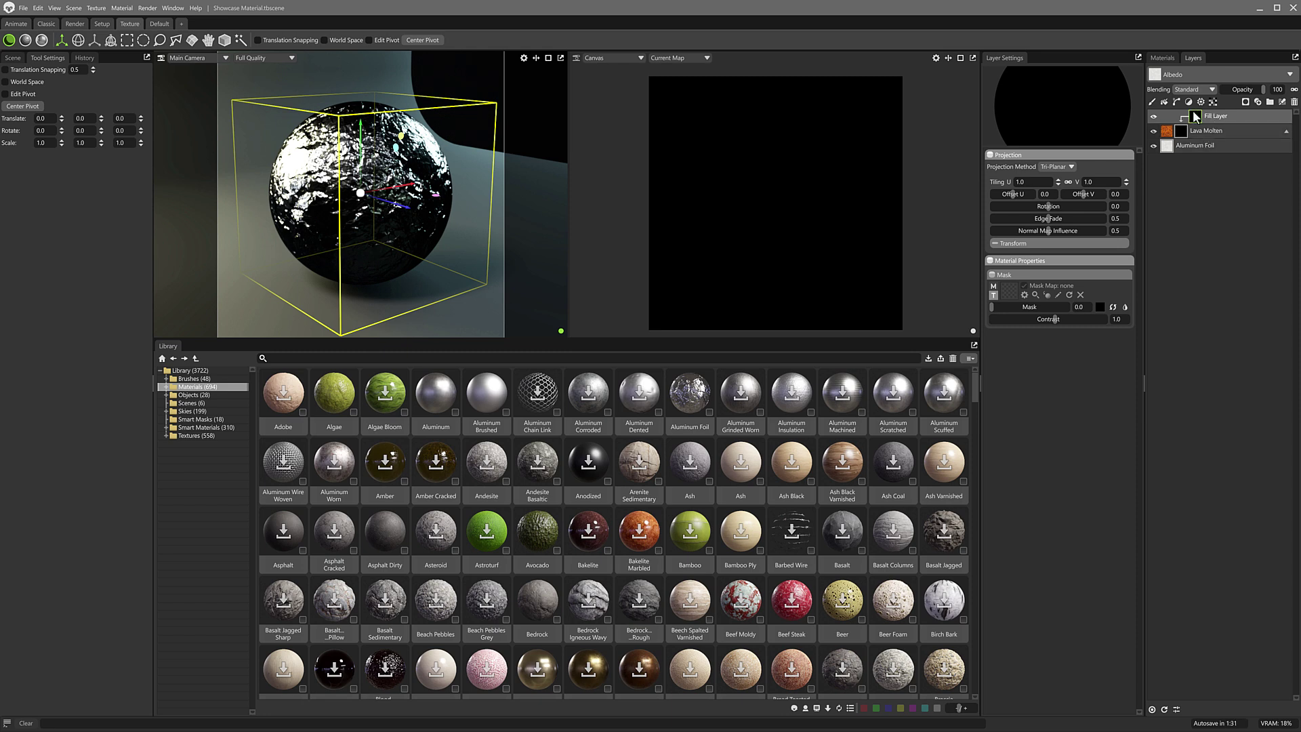
left_click(1153, 101)
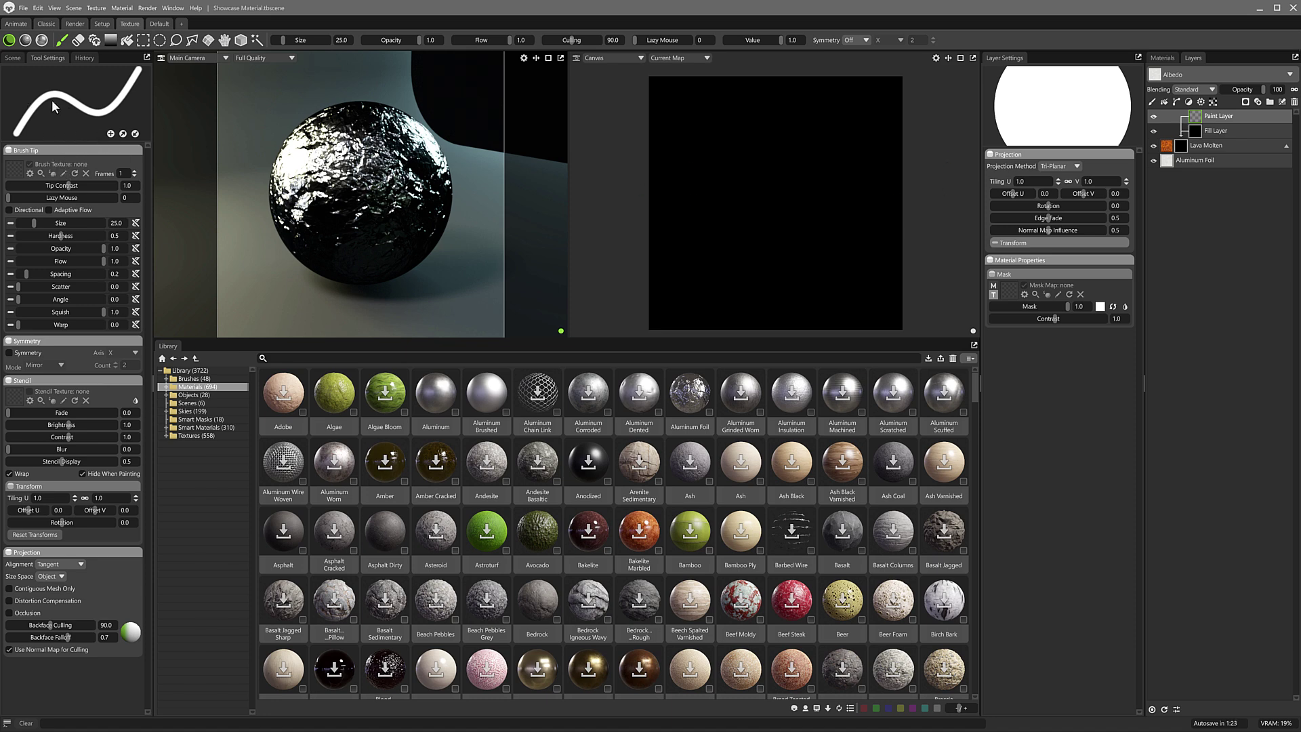
Set the Chalk brush as tip at size 333 and paint strokes over the sphere revealing lava
left_click(203, 379)
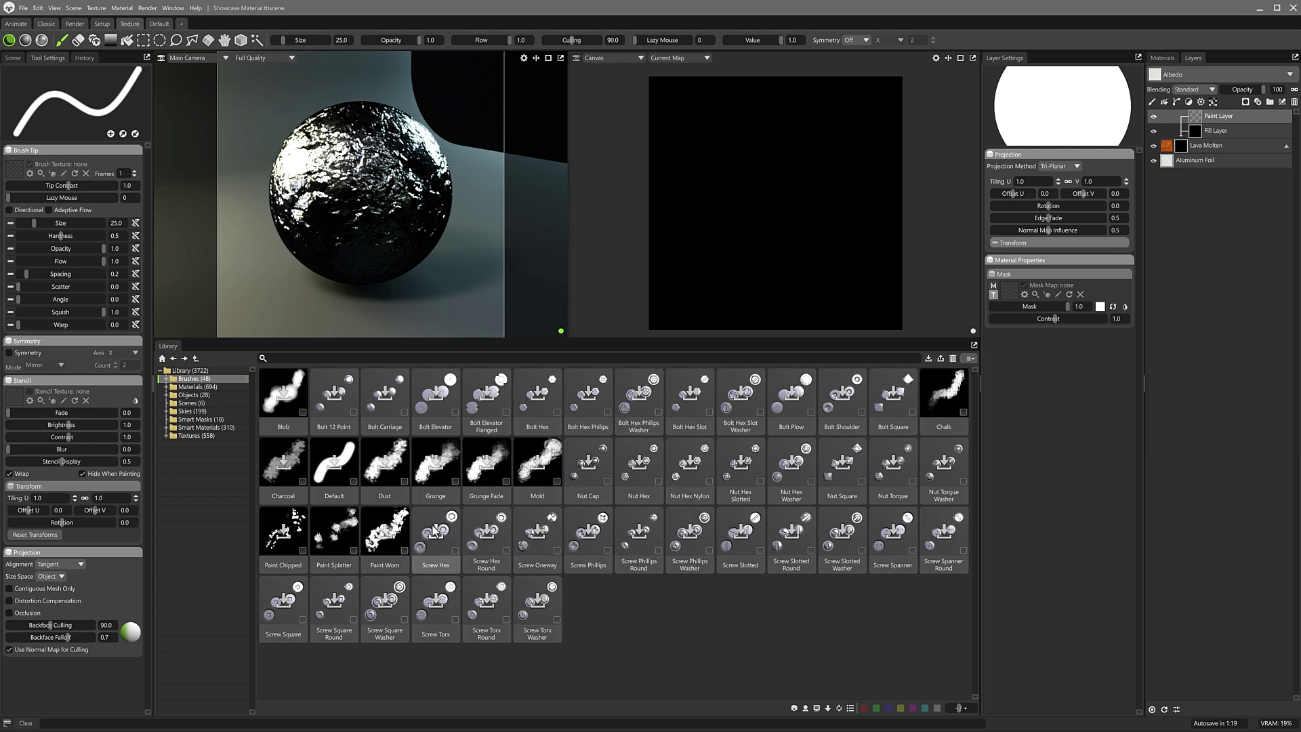
mouse_move(944, 393)
left_mouse_down()
mouse_move(245, 284)
mouse_move(68, 119)
left_mouse_up()
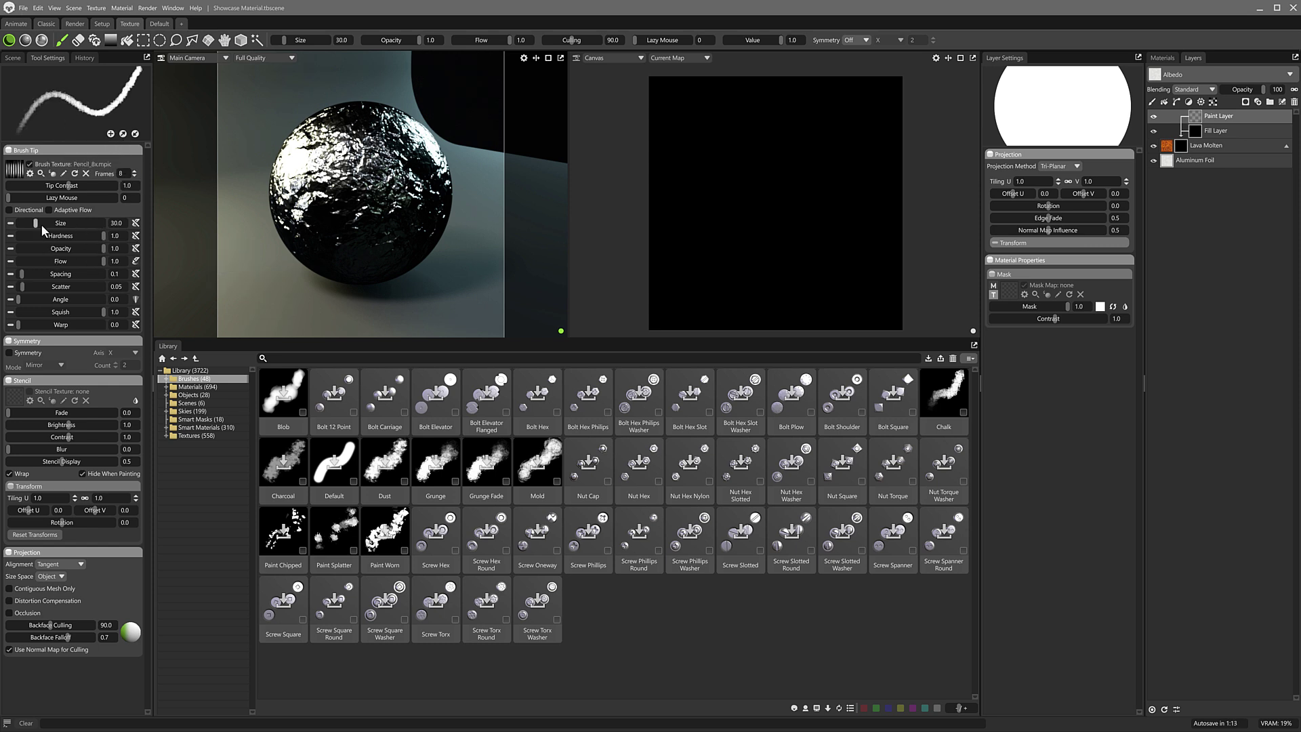
left_click_drag(35, 223, 70, 223)
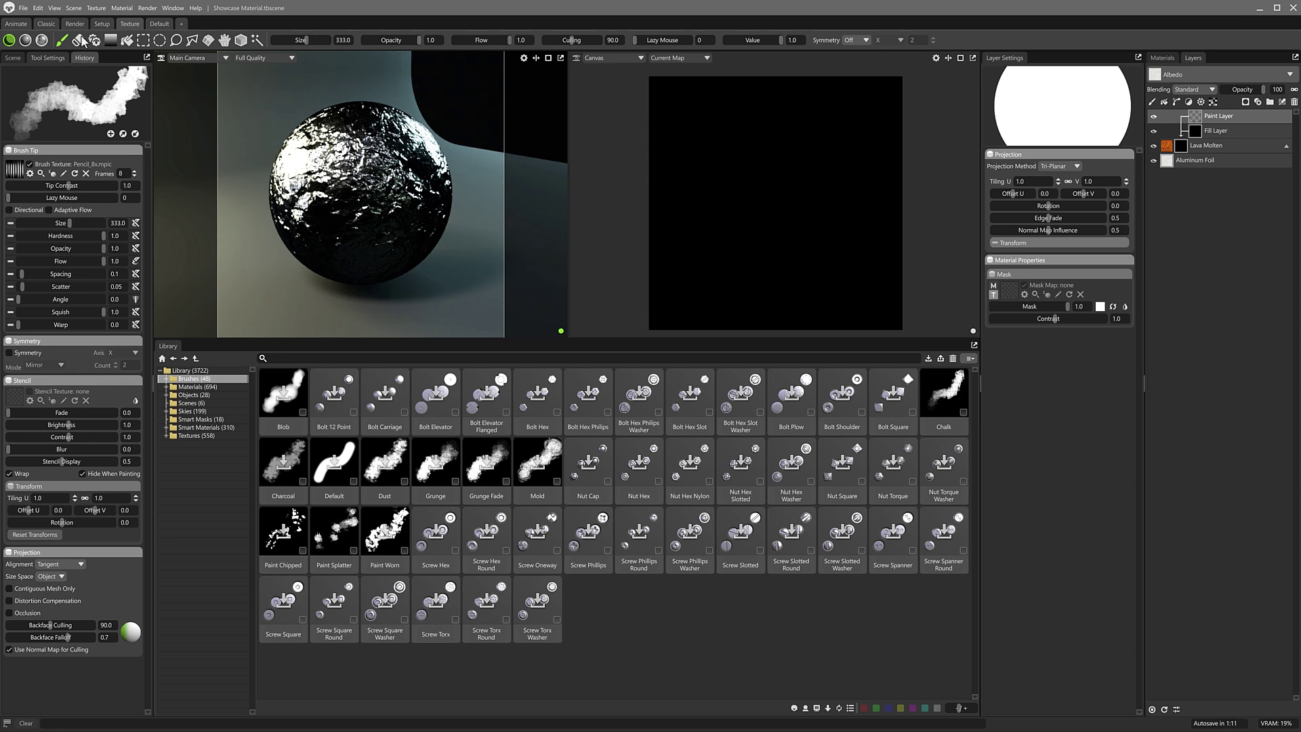
left_click(348, 186)
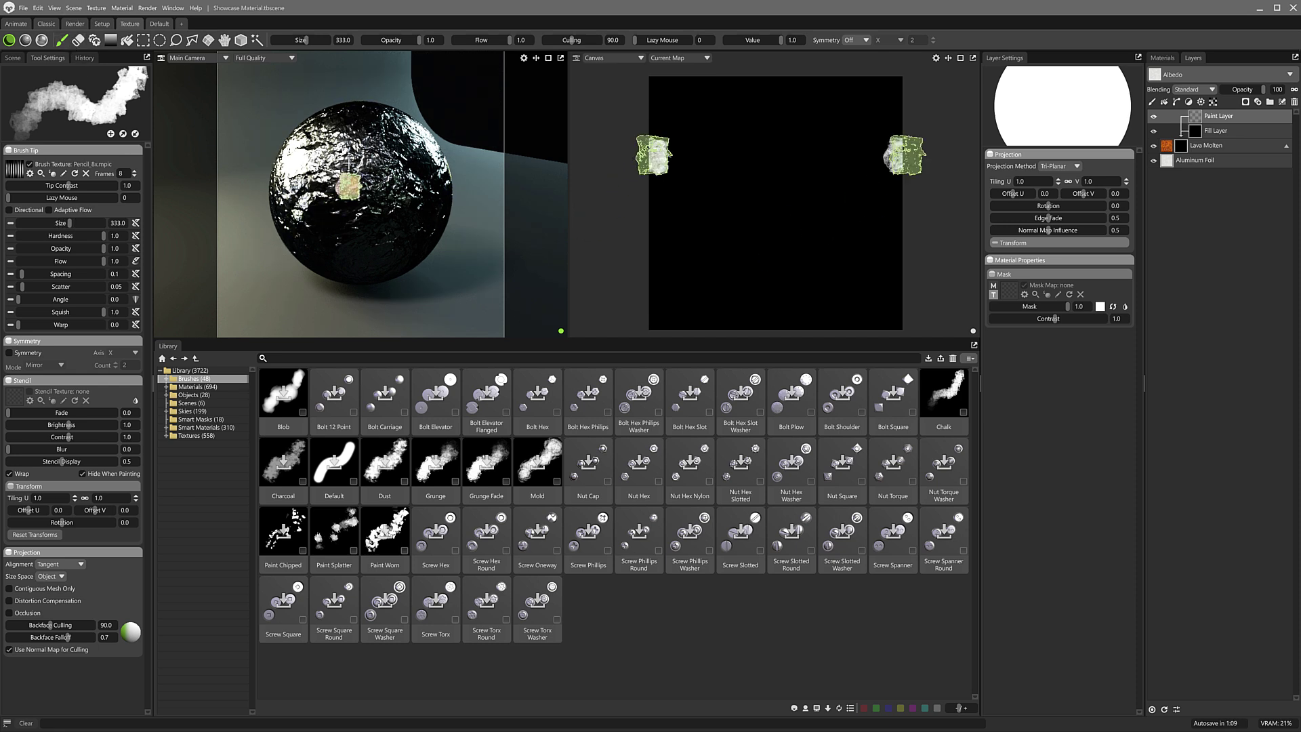
mouse_move(350, 165)
left_mouse_down()
mouse_move(376, 196)
mouse_move(407, 185)
mouse_move(422, 157)
mouse_move(380, 126)
mouse_move(318, 117)
mouse_move(333, 184)
mouse_move(341, 139)
mouse_move(370, 178)
mouse_move(397, 155)
mouse_move(421, 194)
mouse_move(407, 226)
mouse_move(374, 201)
mouse_move(359, 235)
mouse_move(334, 199)
mouse_move(312, 214)
mouse_move(342, 252)
mouse_move(370, 223)
left_mouse_up()
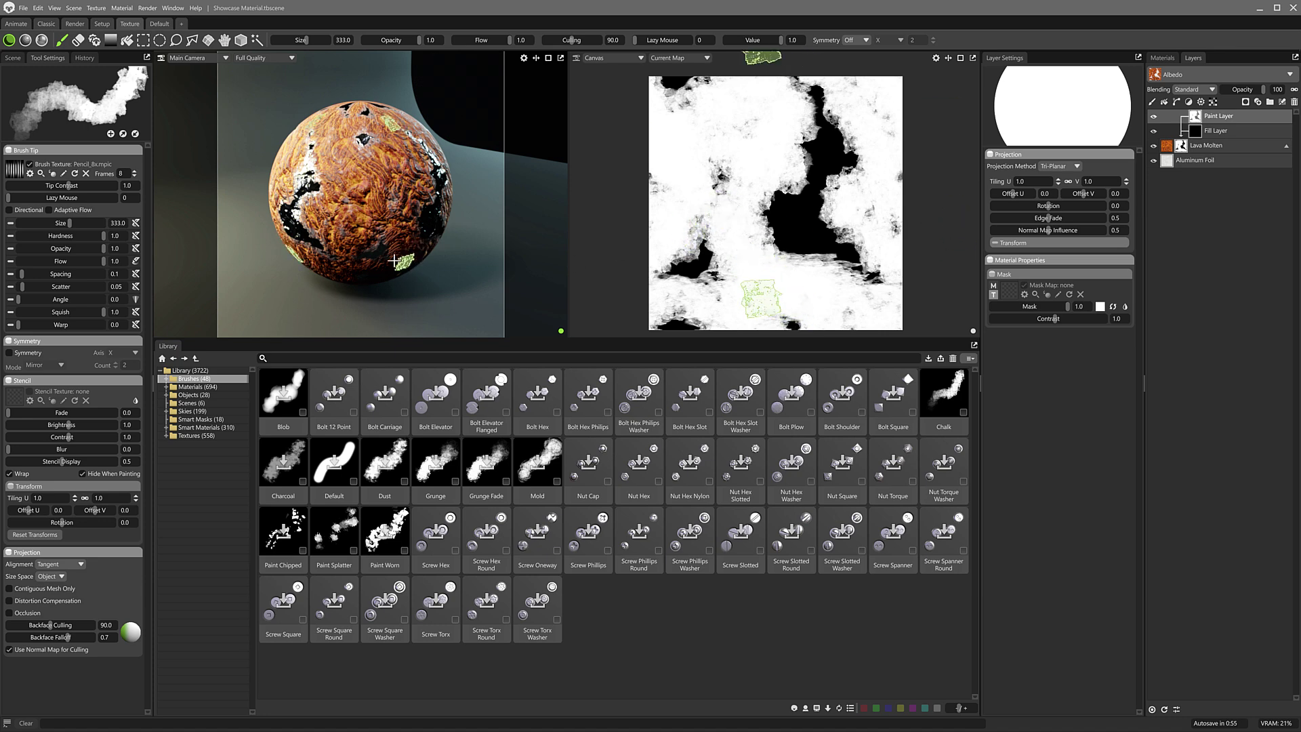
Browse the Library's Smart Masks, Smart Materials and Textures folders, ending back on Smart Masks
left_click(198, 419)
left_click(198, 428)
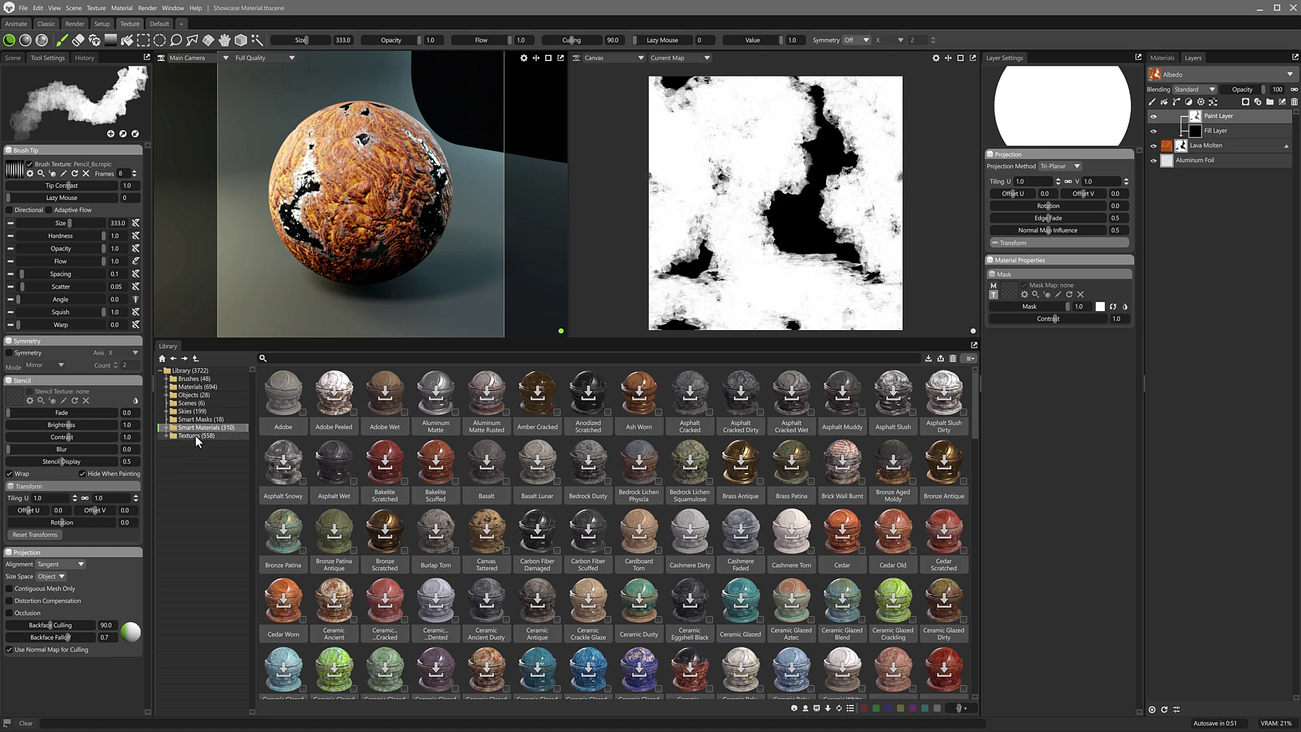
left_click(195, 435)
left_click(199, 420)
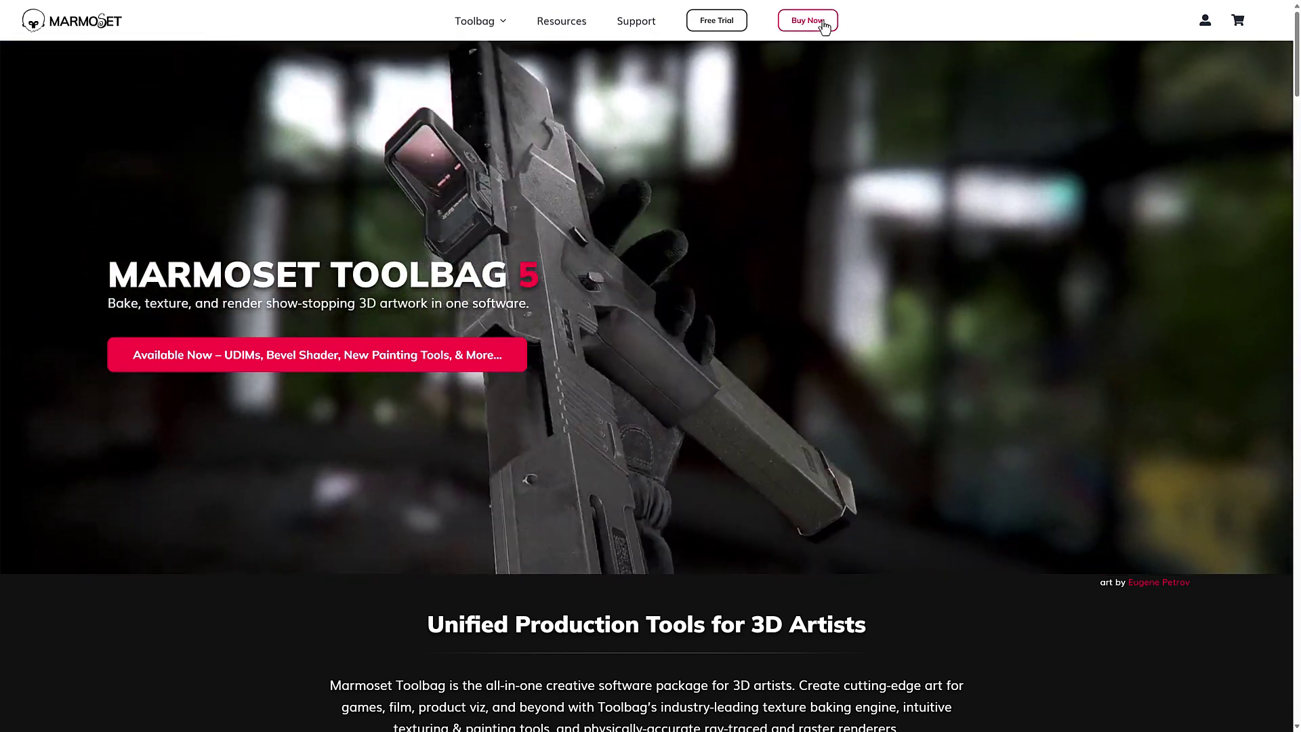
Open the Toolbag 5 Buy Now page and view the Studio, Academic and Individual licence prices
left_click(808, 21)
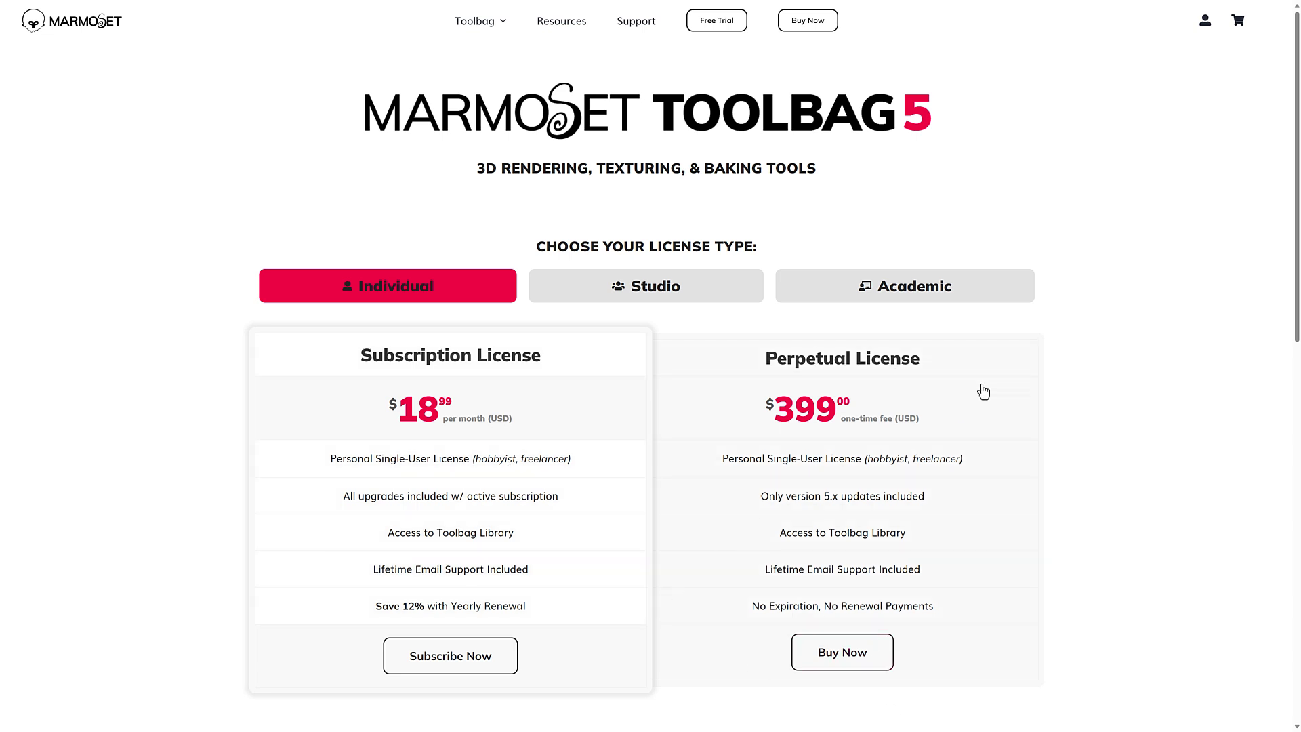
scroll(592, 468, "down", 1)
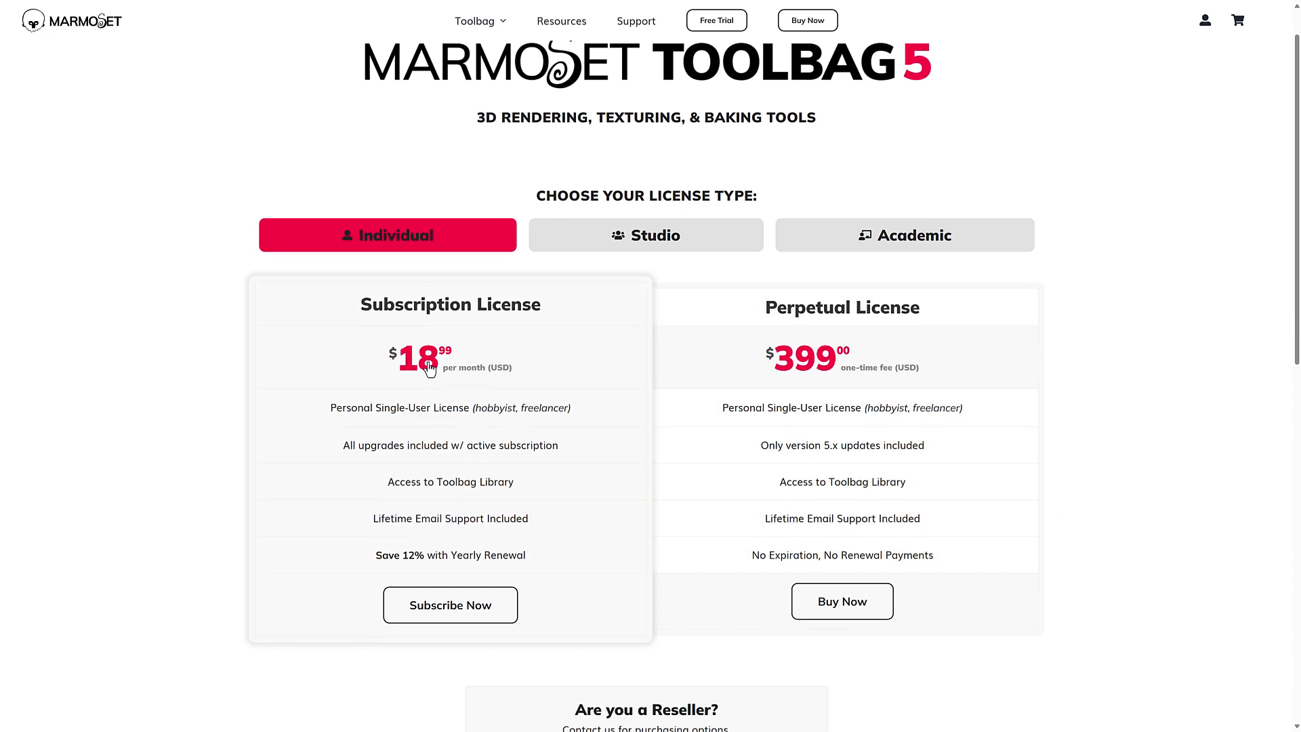
scroll(441, 372, "down", 2)
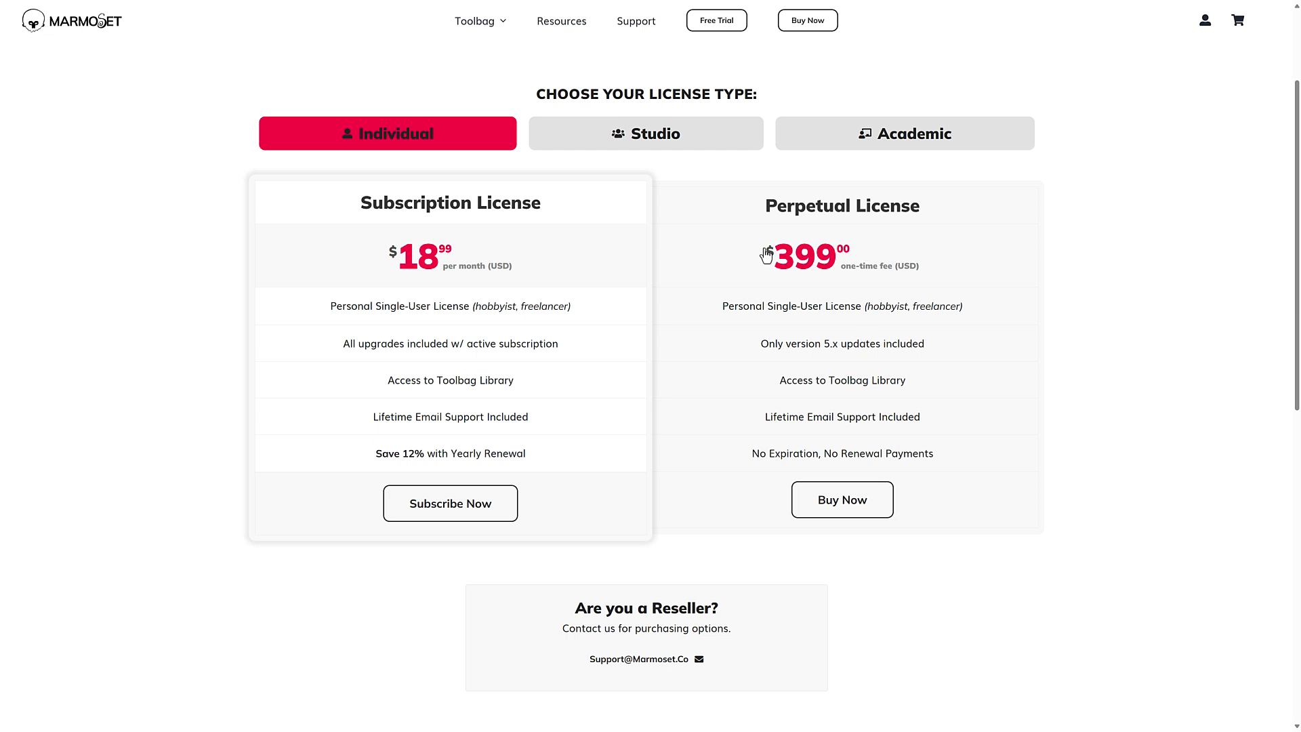
left_click(639, 136)
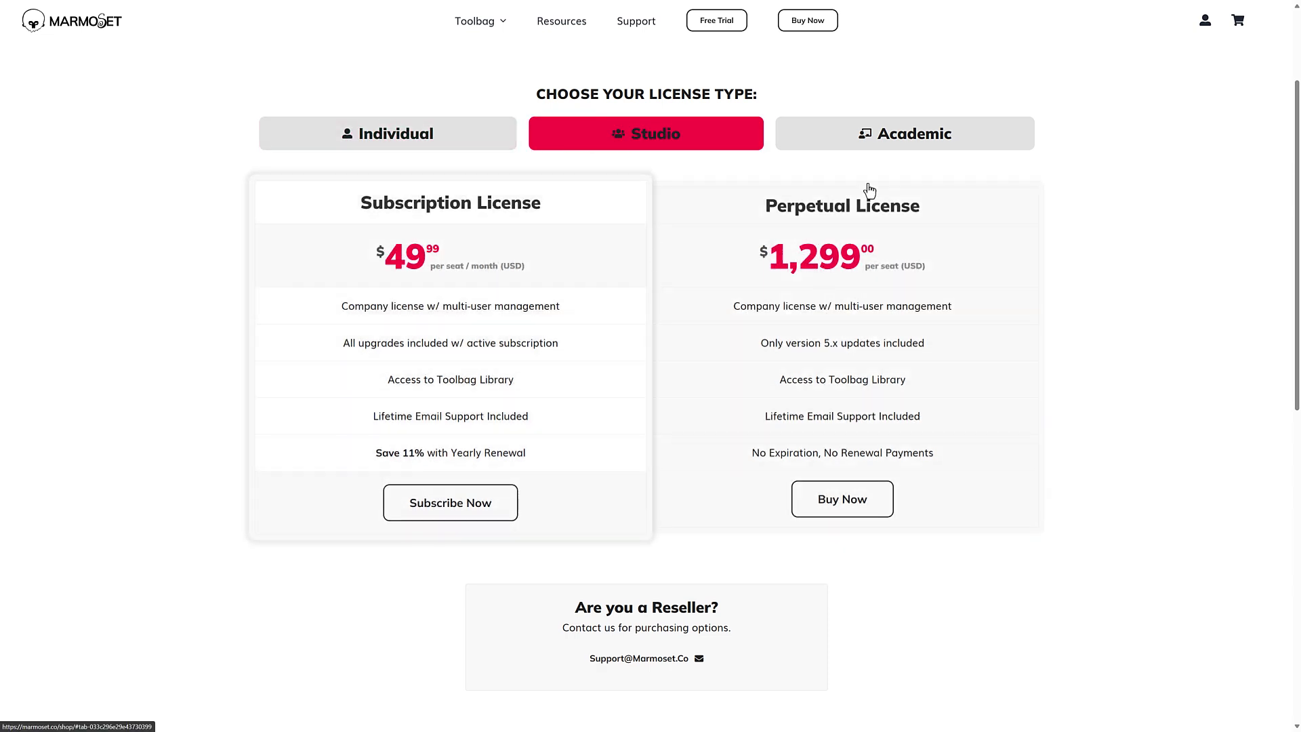
left_click(894, 139)
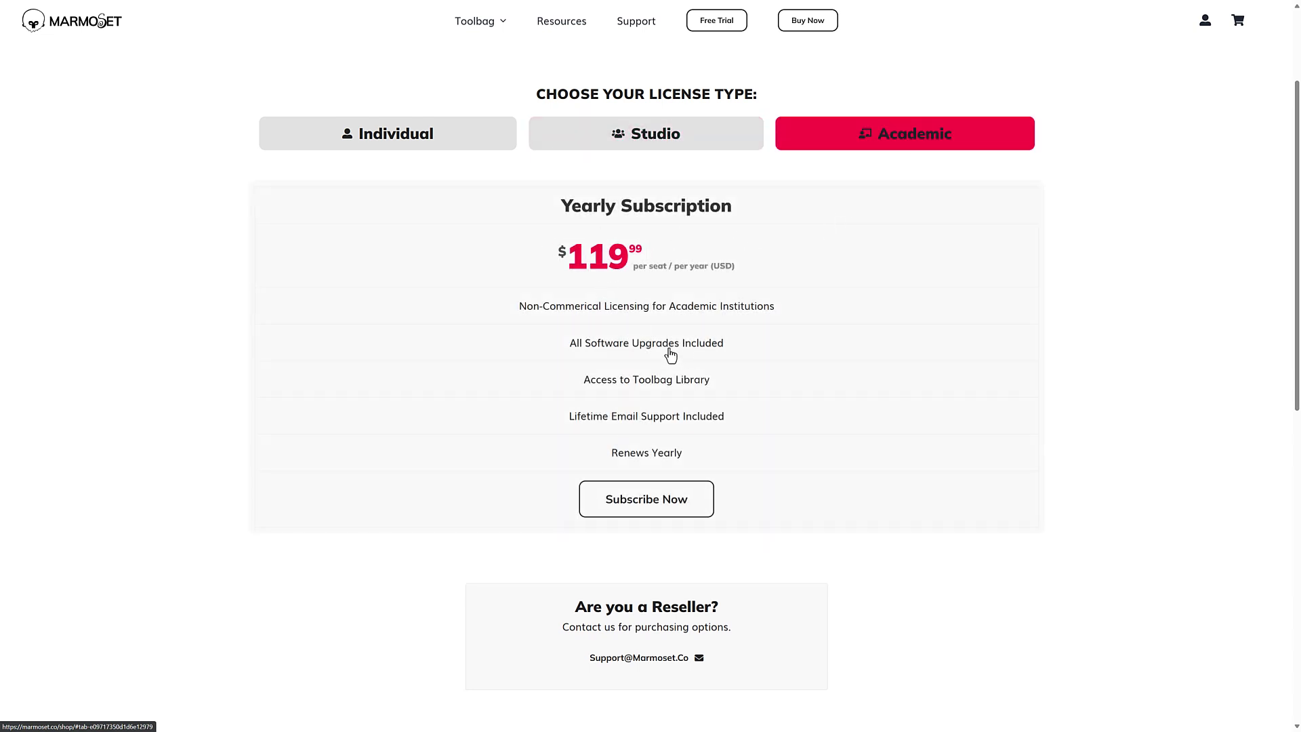
left_click(434, 135)
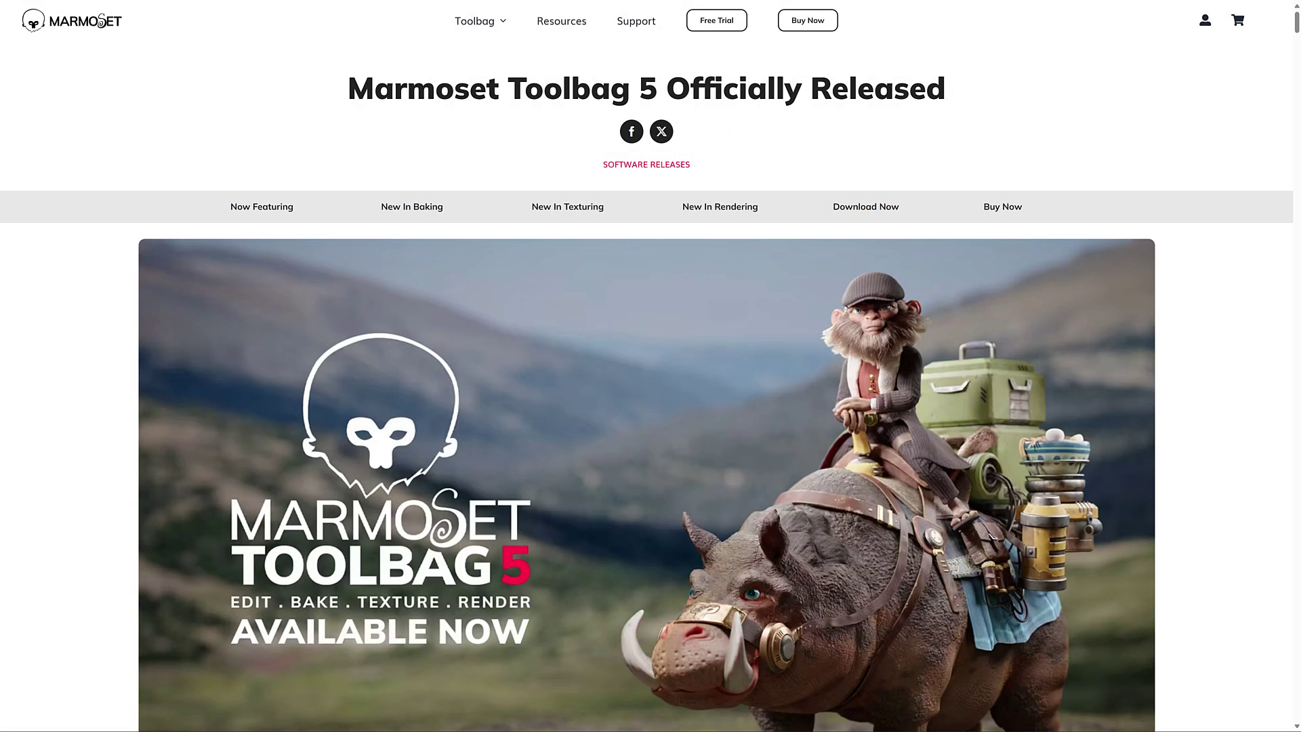
Scroll past Licensing Your Way, select the Native Apple Silicon Support text, and reach New in Baking
scroll(1196, 233, "down", 12)
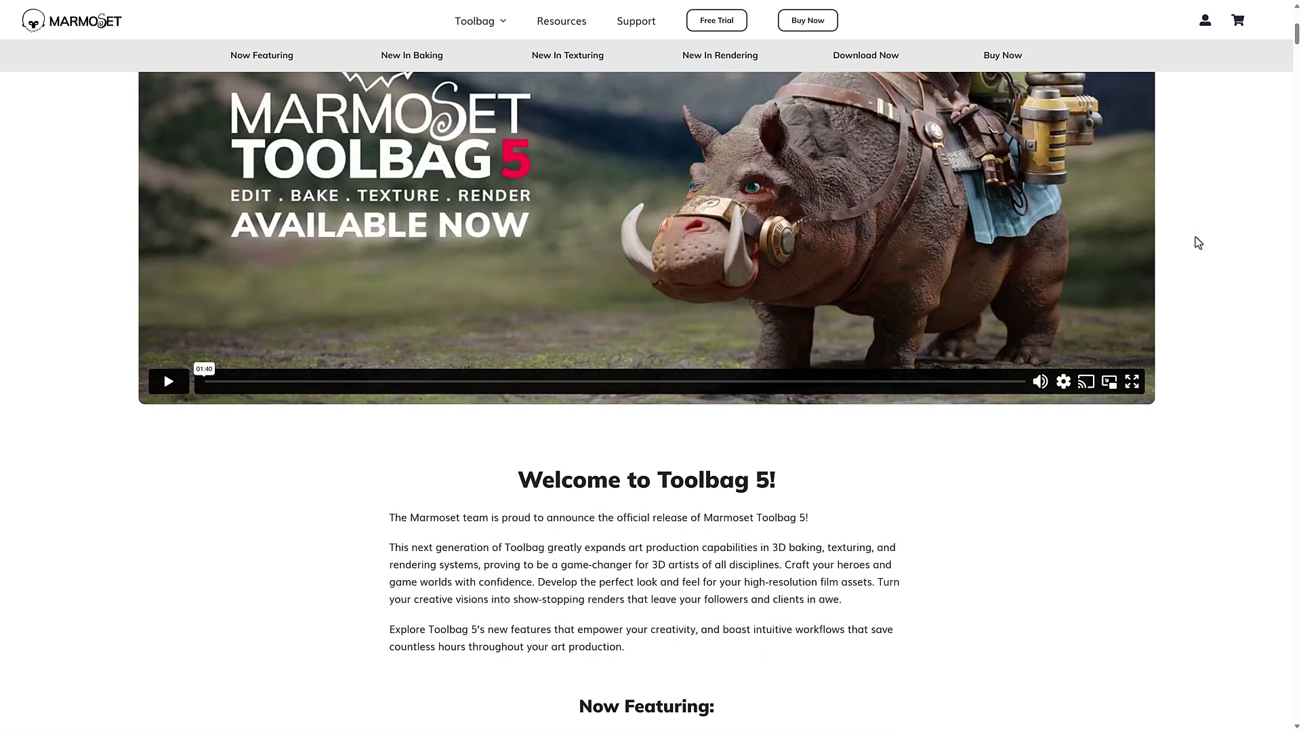
scroll(1197, 243, "down", 1)
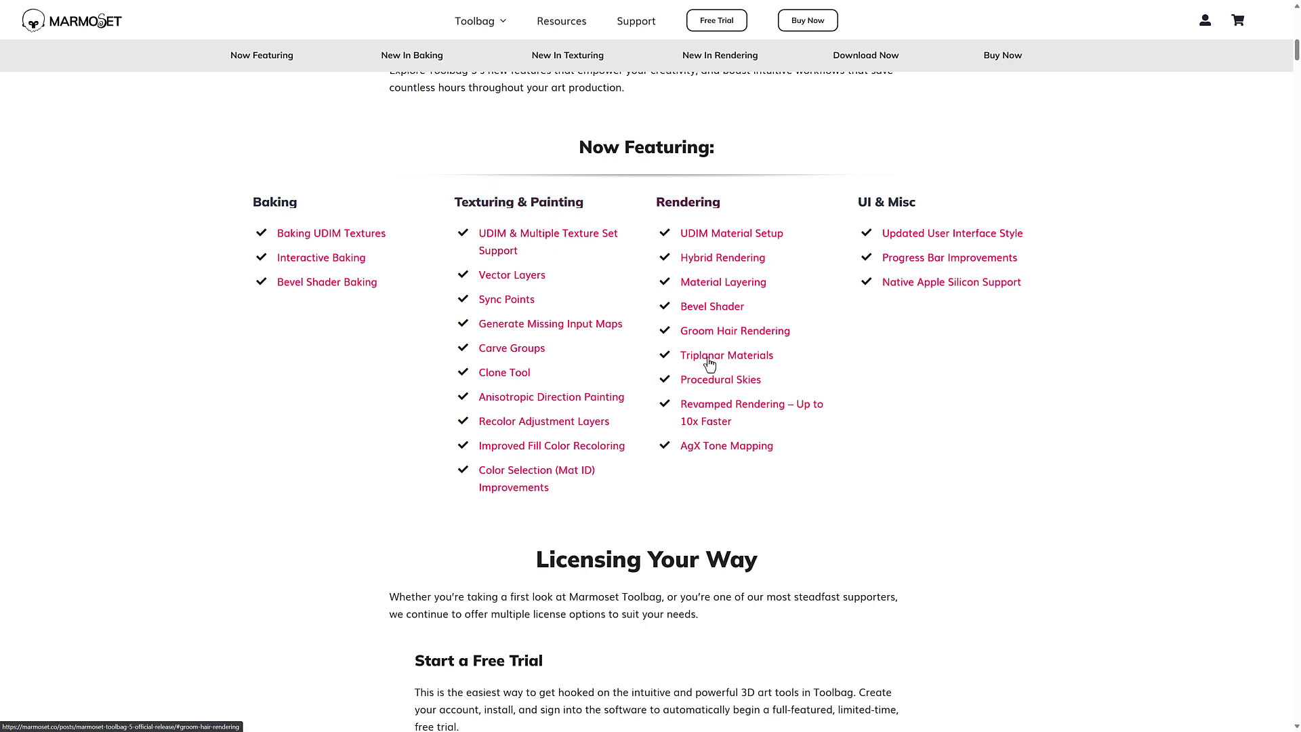
left_click_drag(1016, 292, 877, 283)
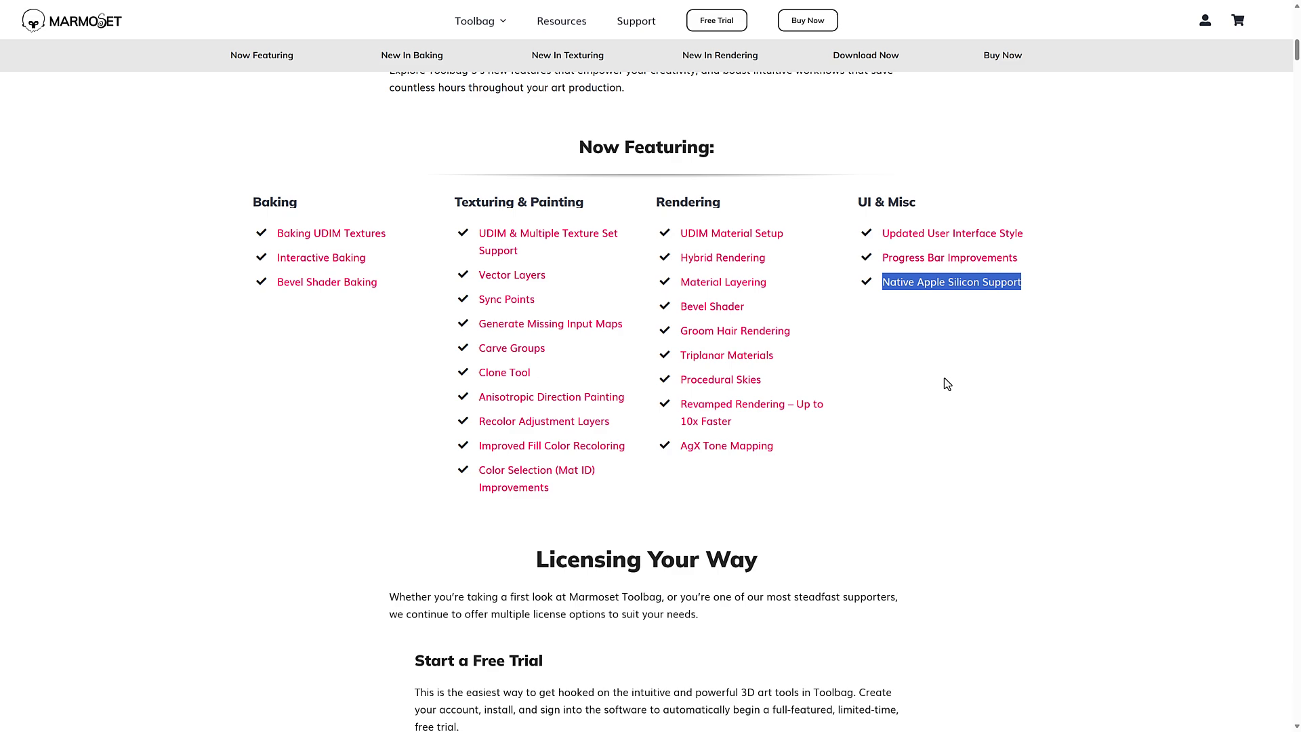
scroll(946, 384, "down", 5)
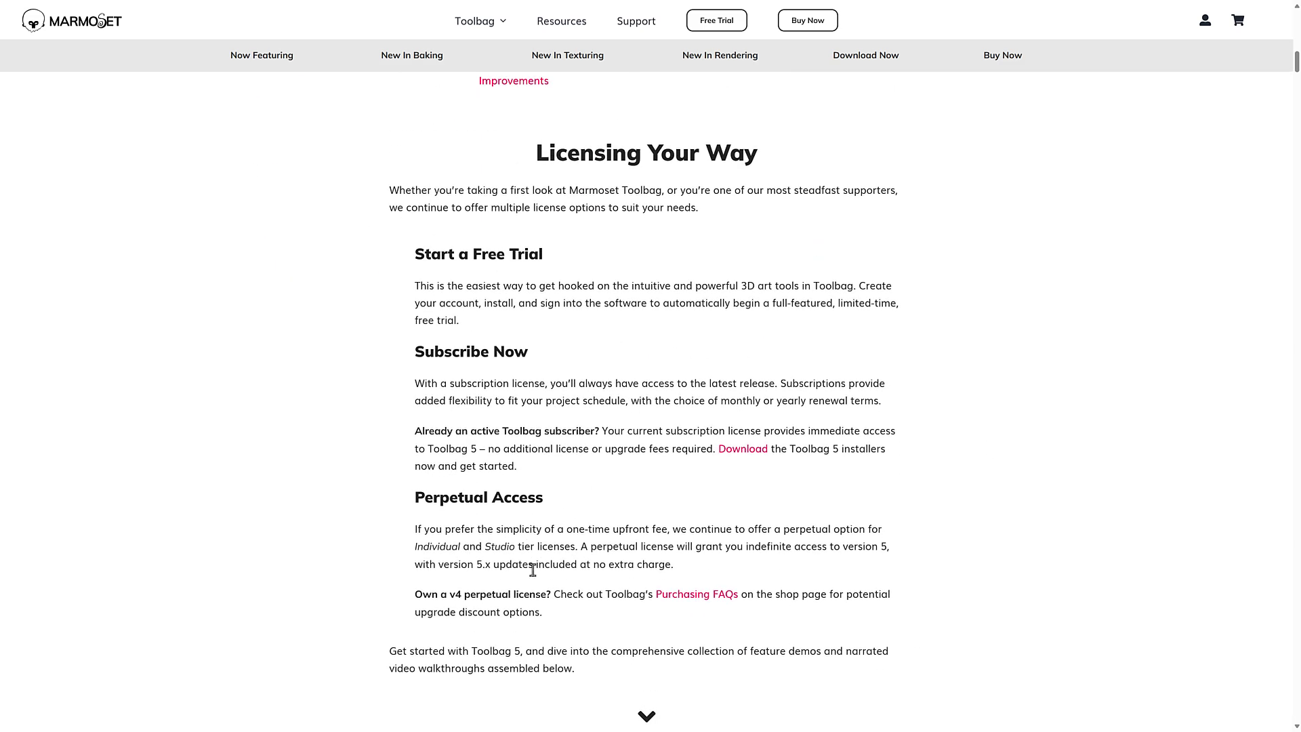
scroll(500, 255, "down", 10)
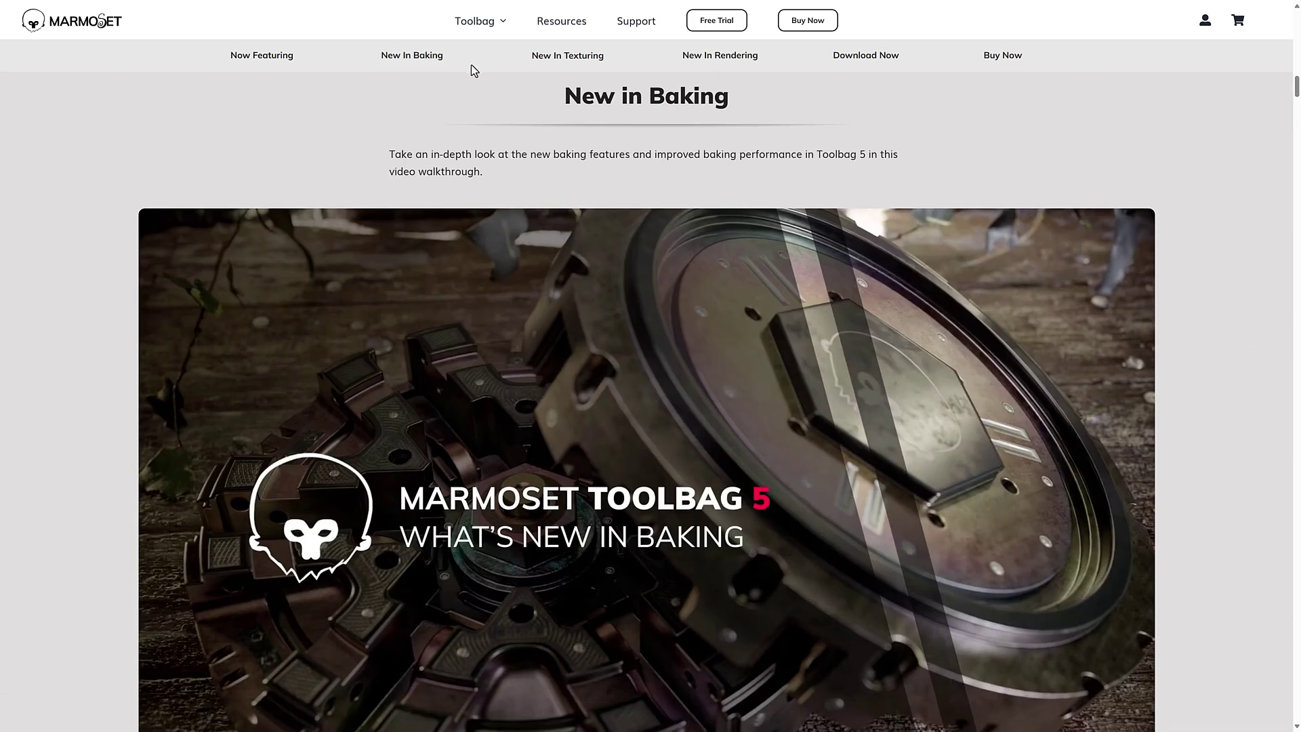
Play the Baking UDIM Textures demo, then scroll down and play the Bevel Shader Baking demo
scroll(818, 157, "down", 10)
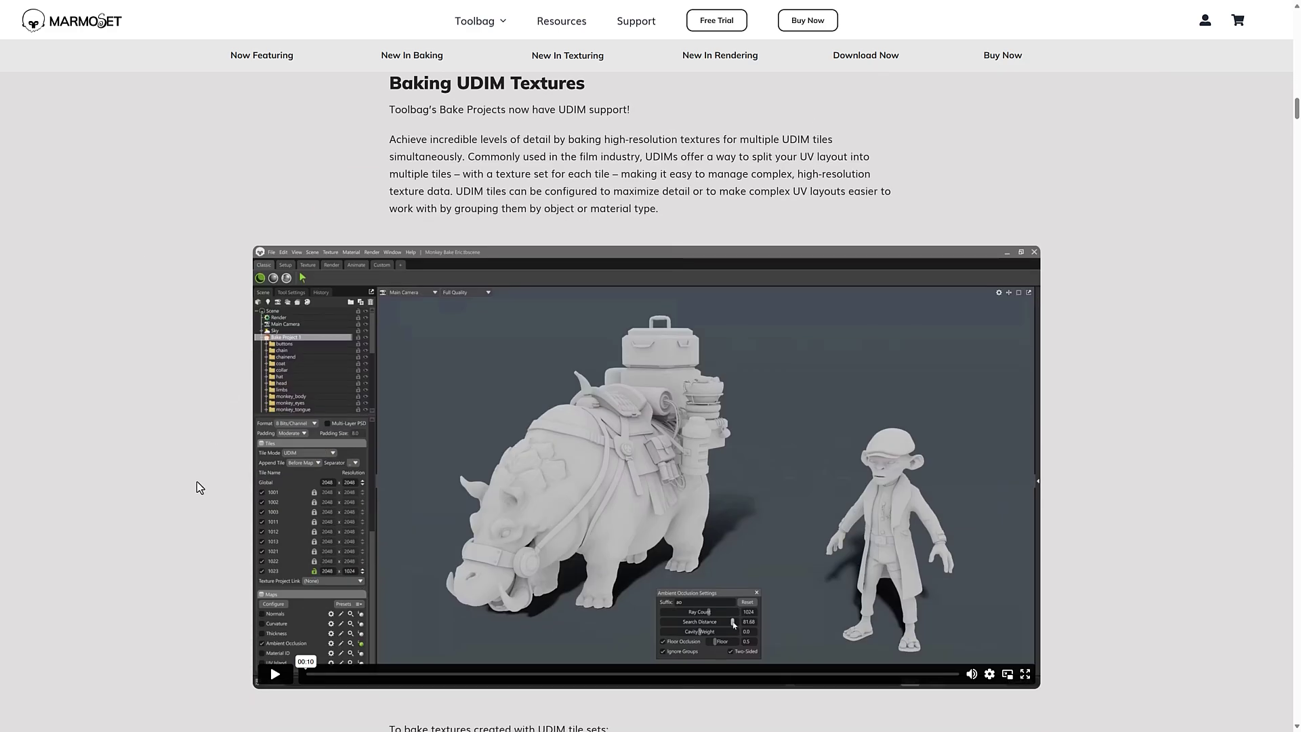
left_click(275, 673)
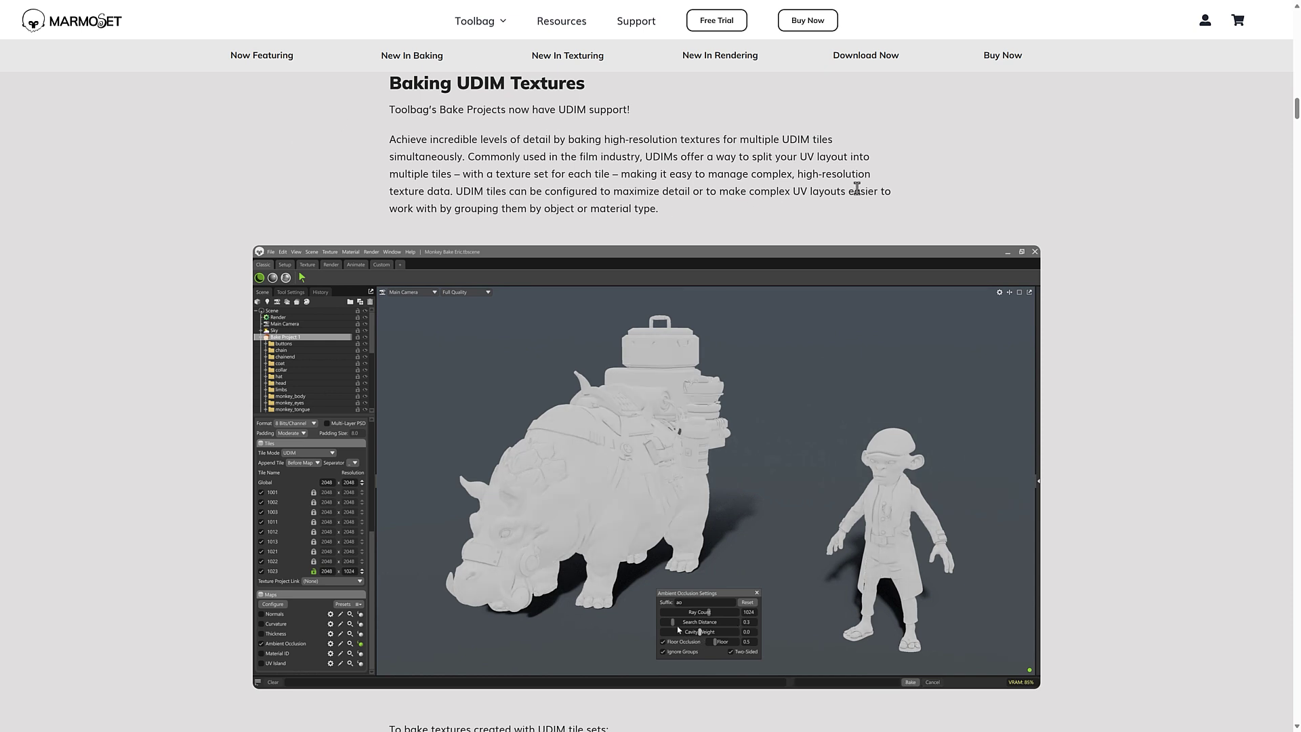
scroll(1172, 252, "down", 7)
scroll(1174, 252, "down", 5)
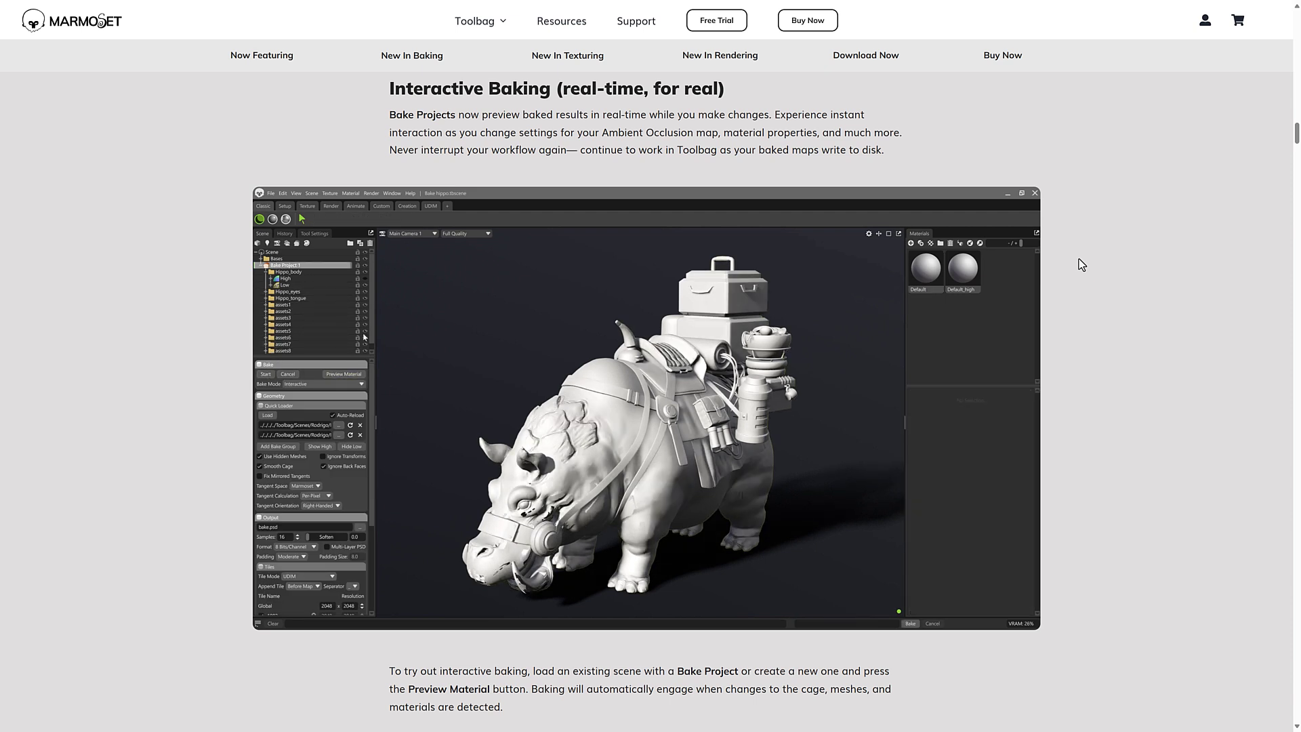
scroll(736, 432, "down", 10)
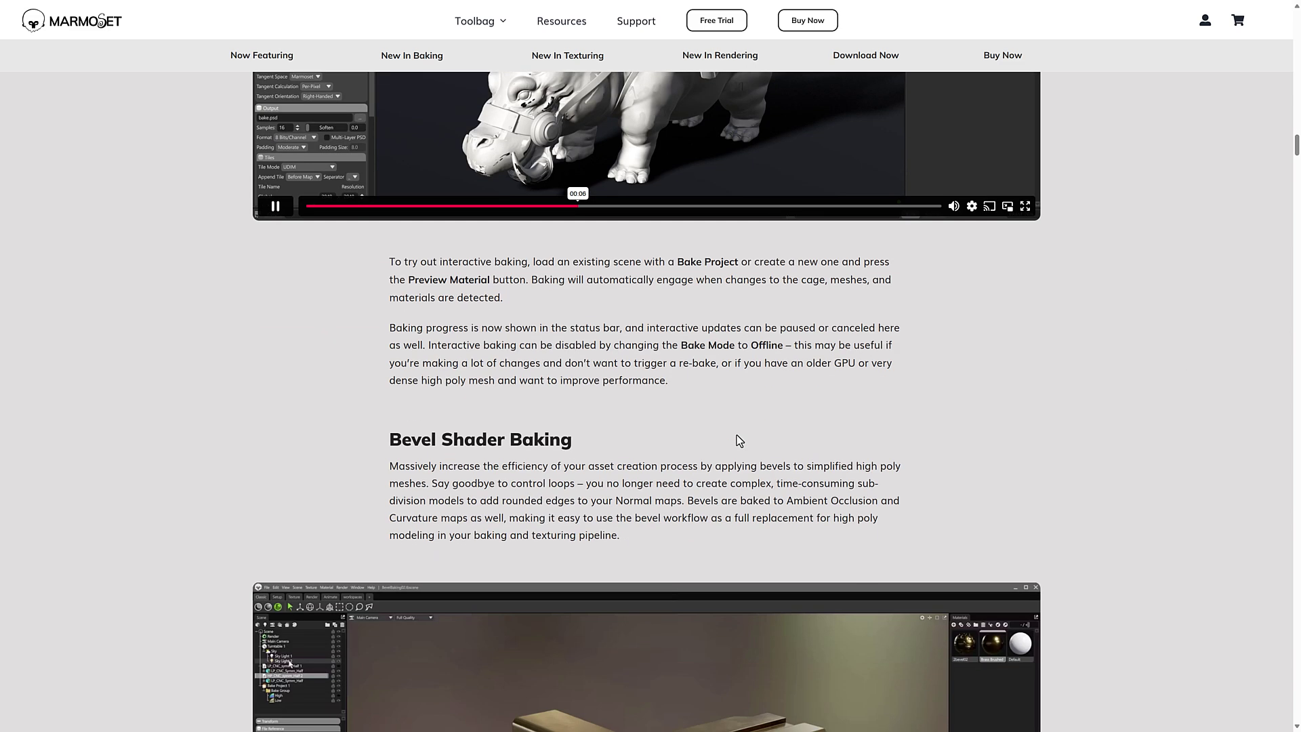
scroll(736, 433, "down", 1)
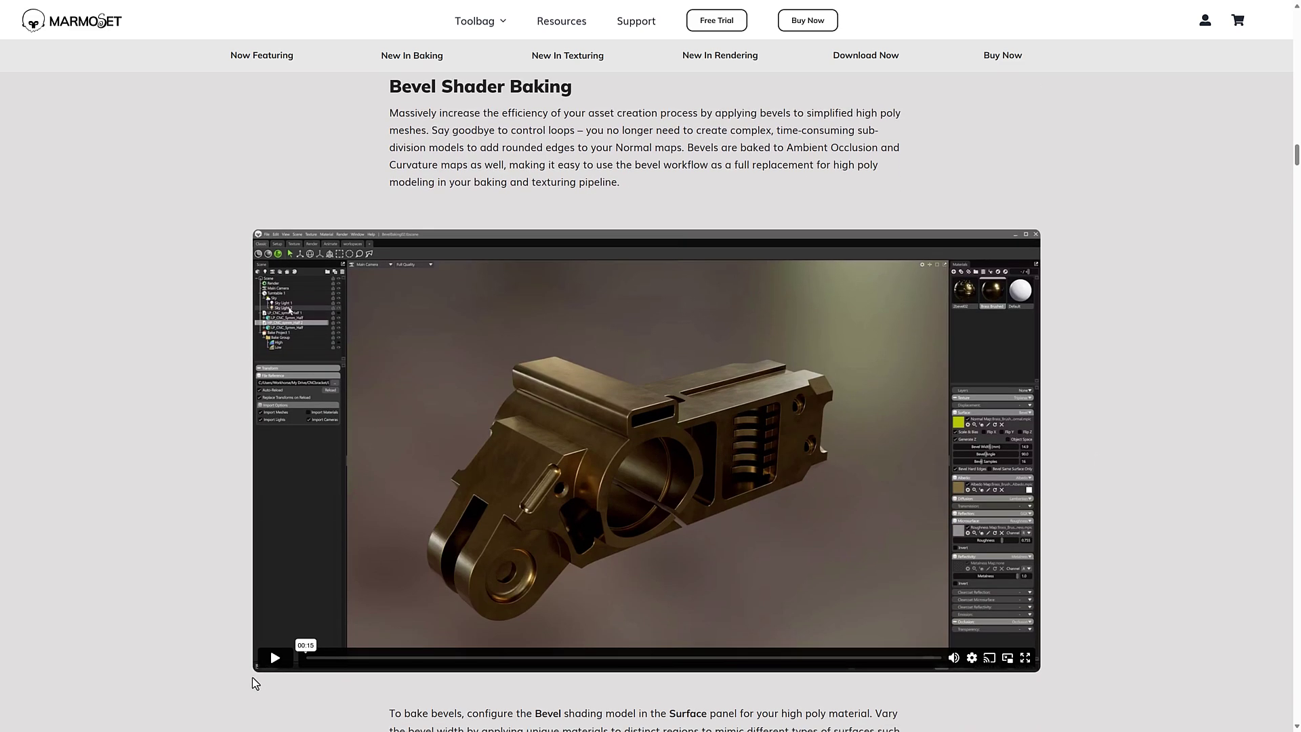
left_click(274, 657)
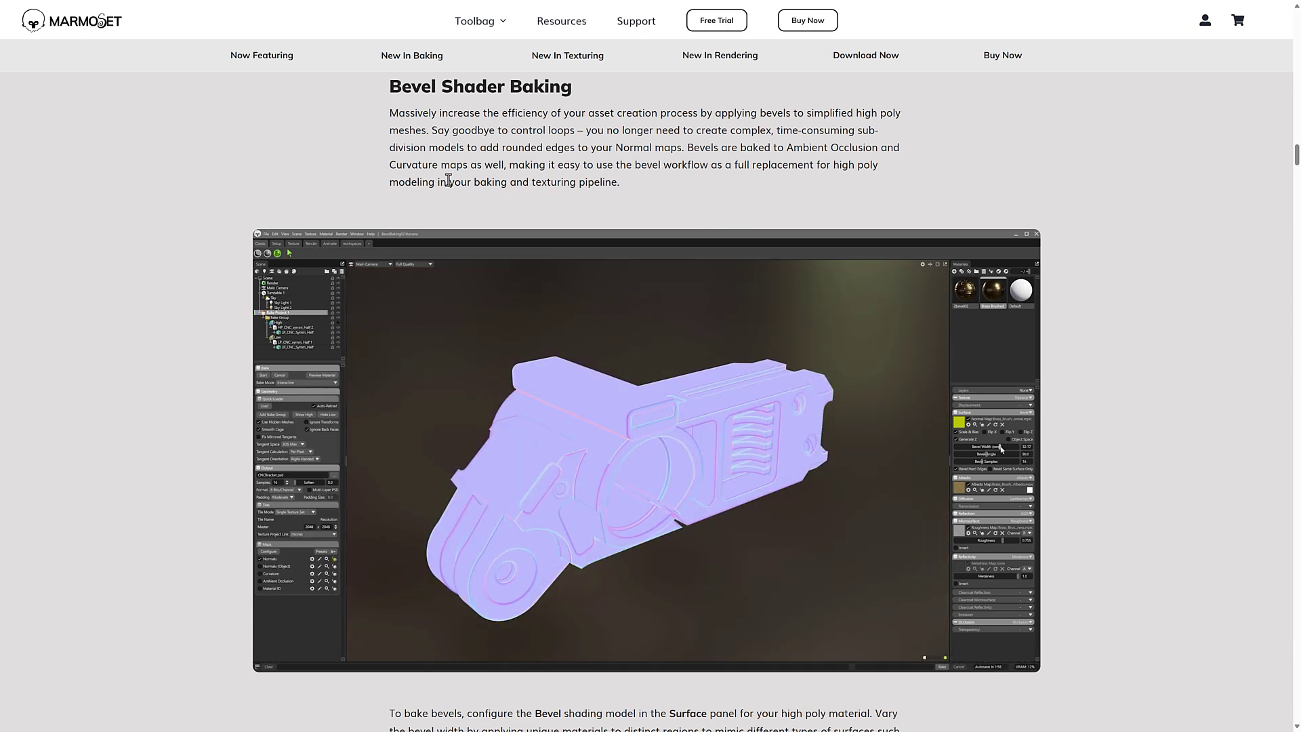
Scroll past UDIM Tile & Multiple Texture Set Support and play the Vector Layers demo video
scroll(878, 422, "down", 3)
scroll(878, 419, "down", 14)
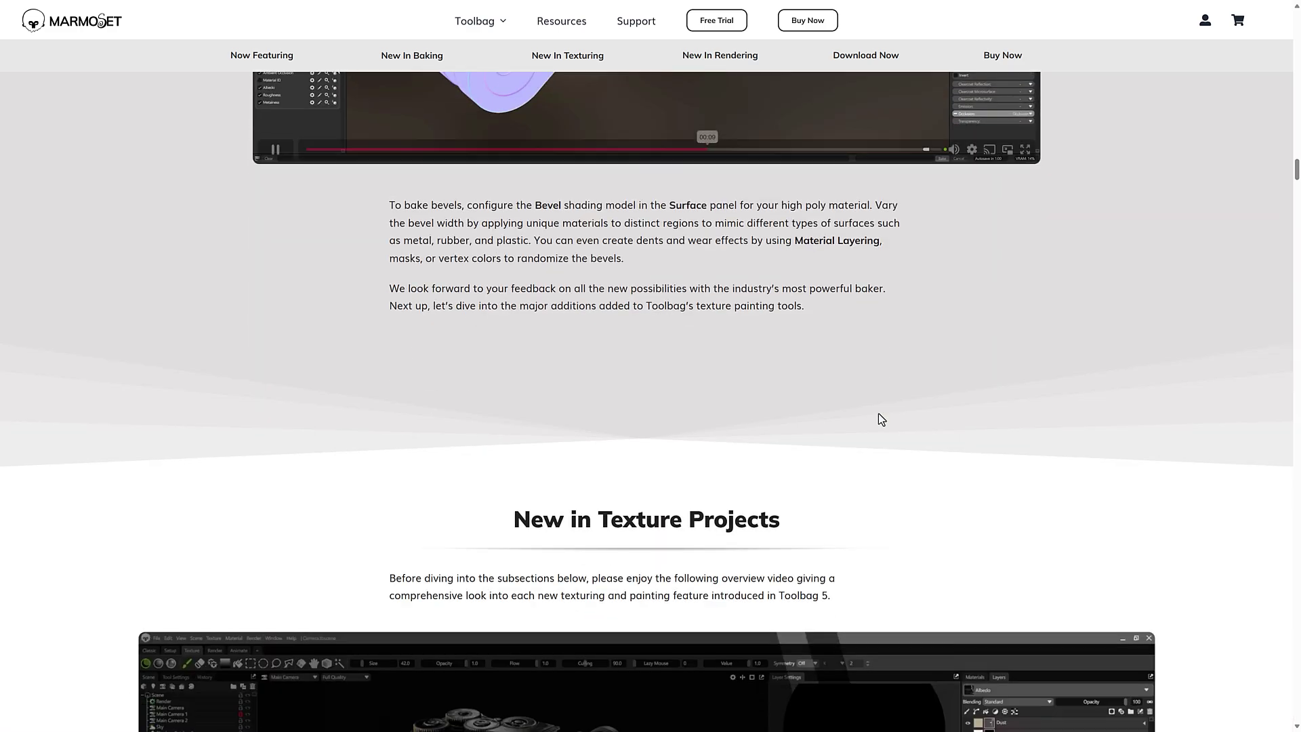
scroll(880, 412, "down", 4)
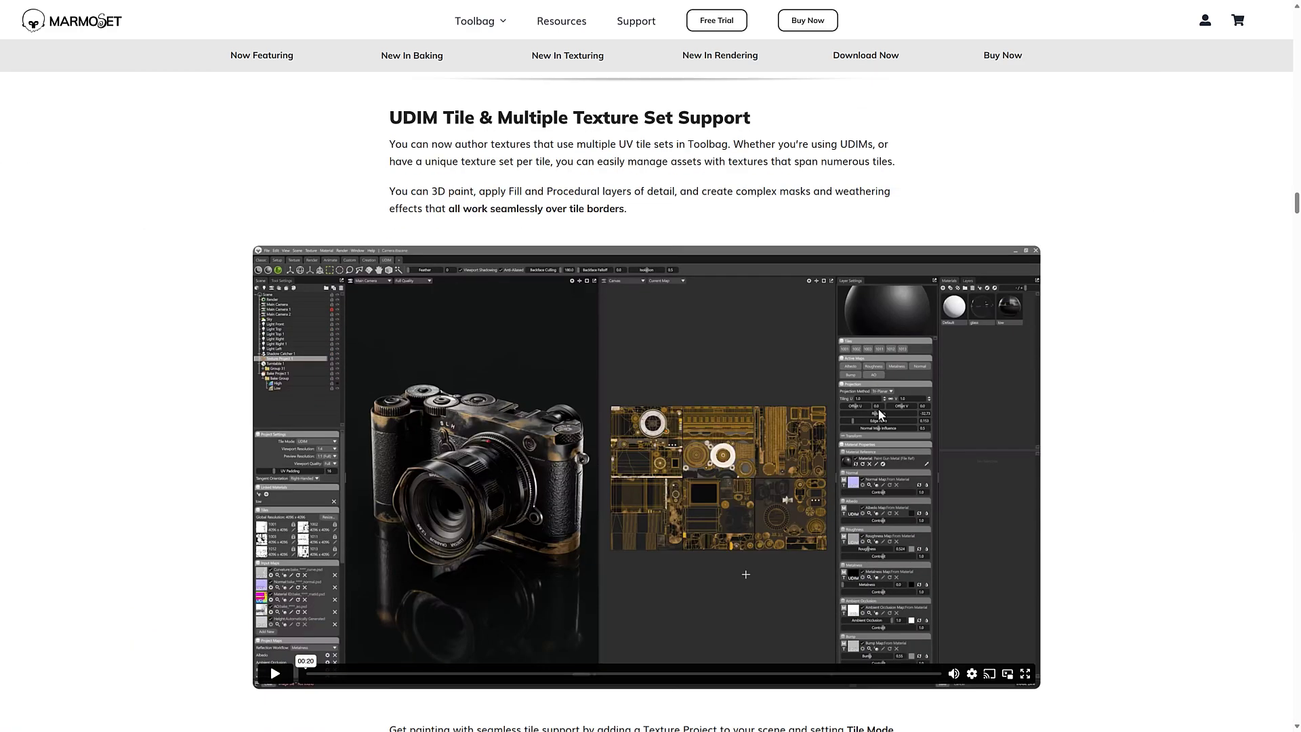
scroll(851, 237, "down", 1)
scroll(851, 237, "down", 1)
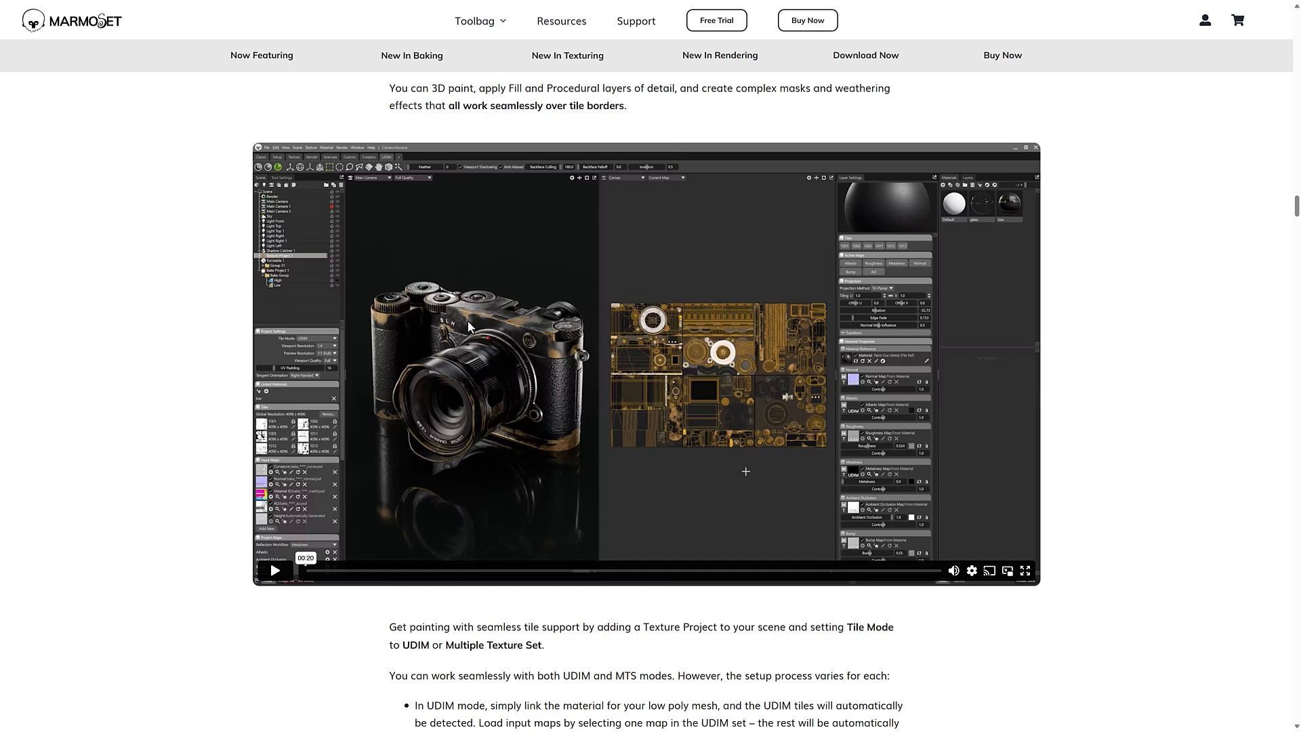
scroll(497, 340, "down", 12)
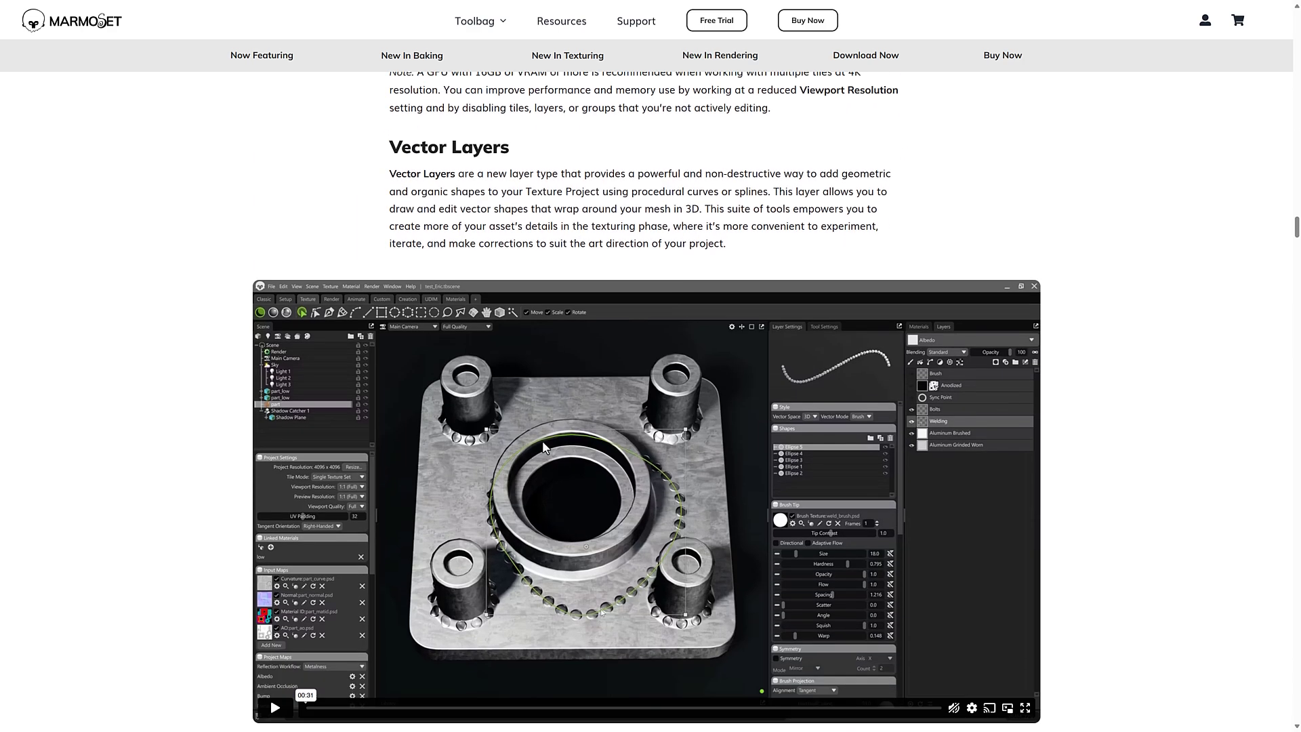
scroll(542, 440, "down", 1)
left_click(542, 440)
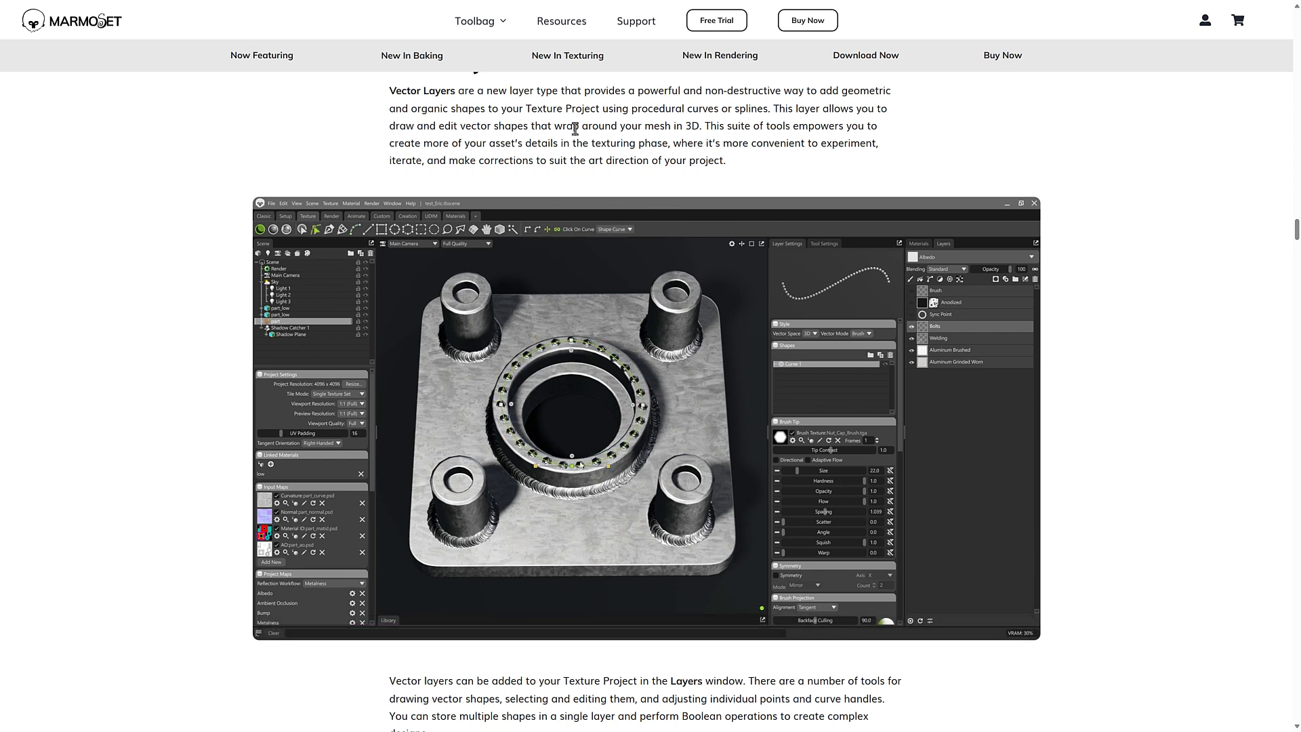
Scroll down to Sync Points and play its demo video
scroll(880, 459, "down", 9)
scroll(871, 439, "down", 1)
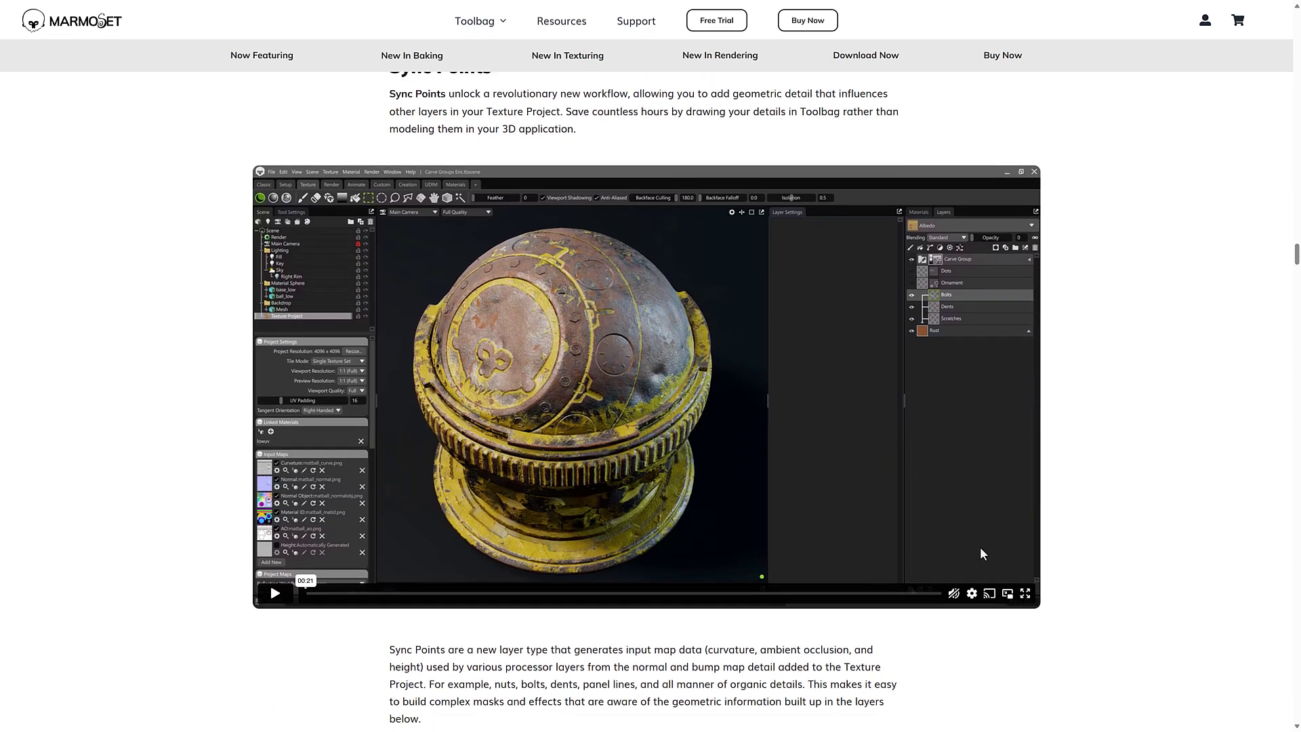
left_click(275, 595)
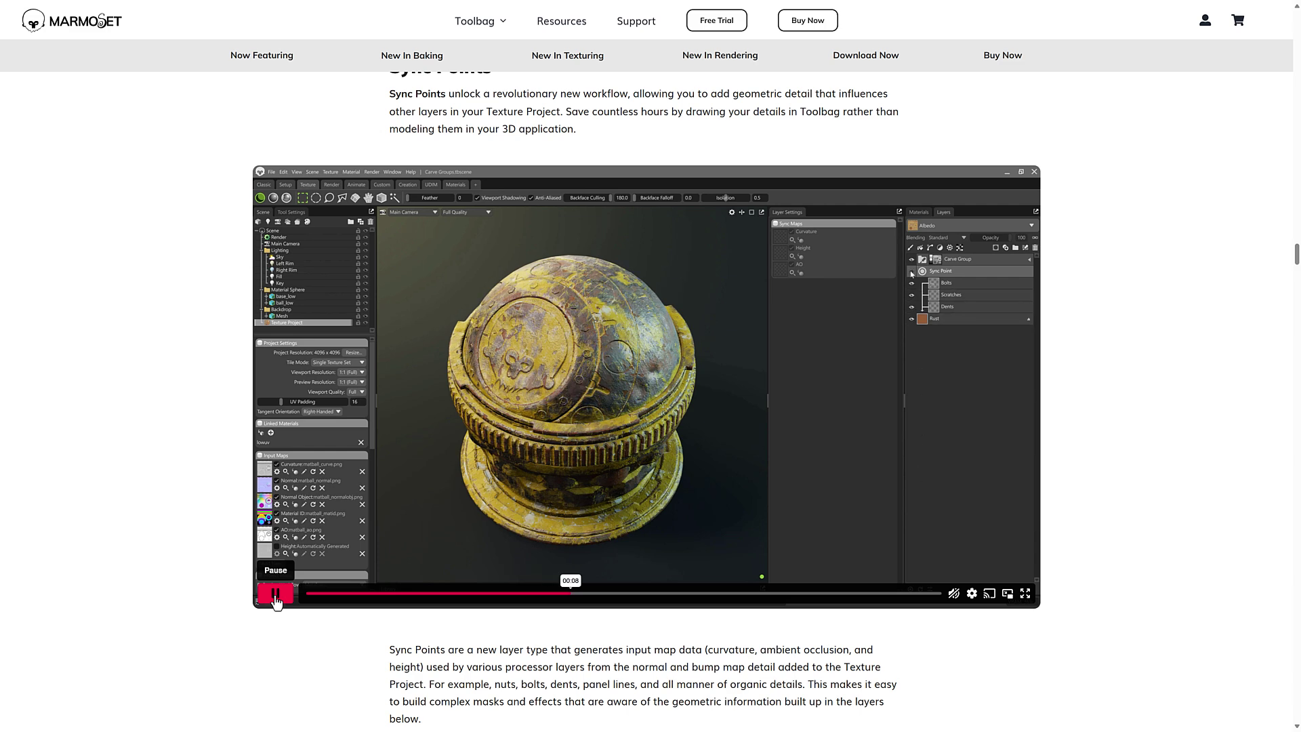
Play the Generate Missing Input Maps demo, then scroll on toward Carve Groups
scroll(632, 557, "down", 6)
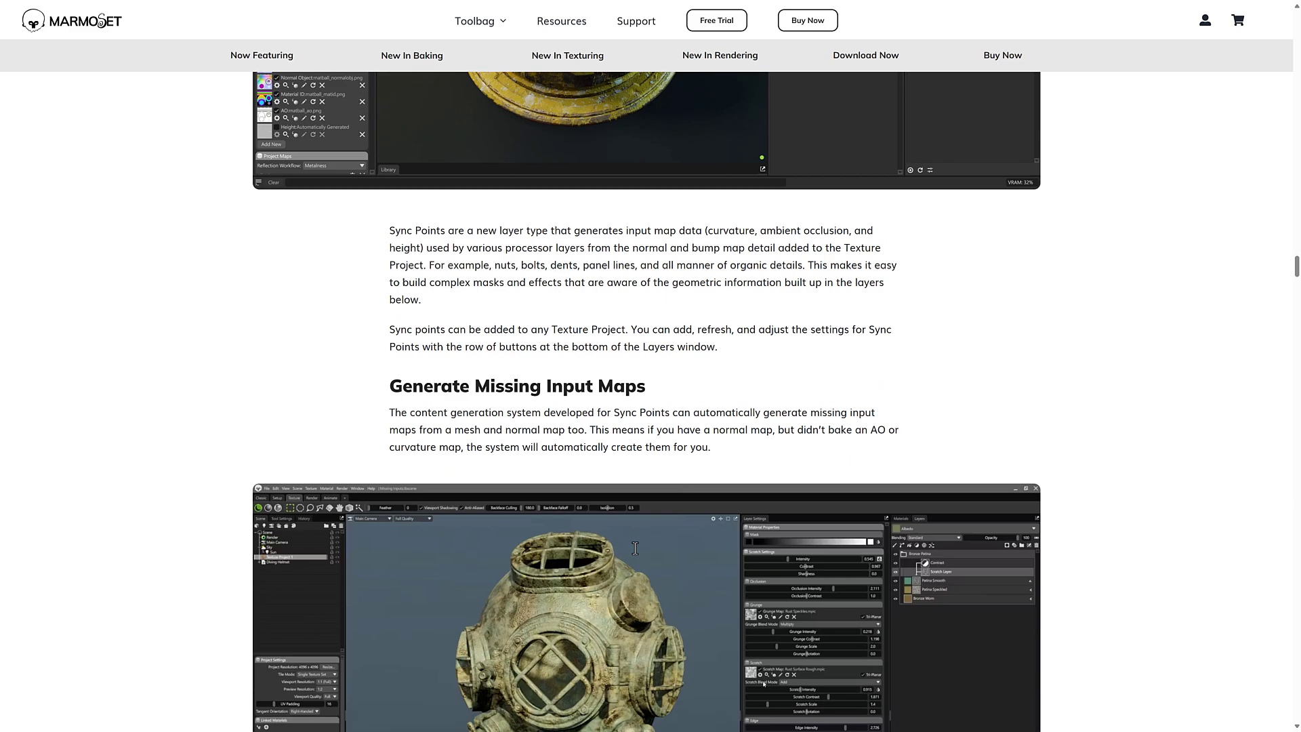
scroll(635, 547, "down", 3)
scroll(532, 205, "down", 1)
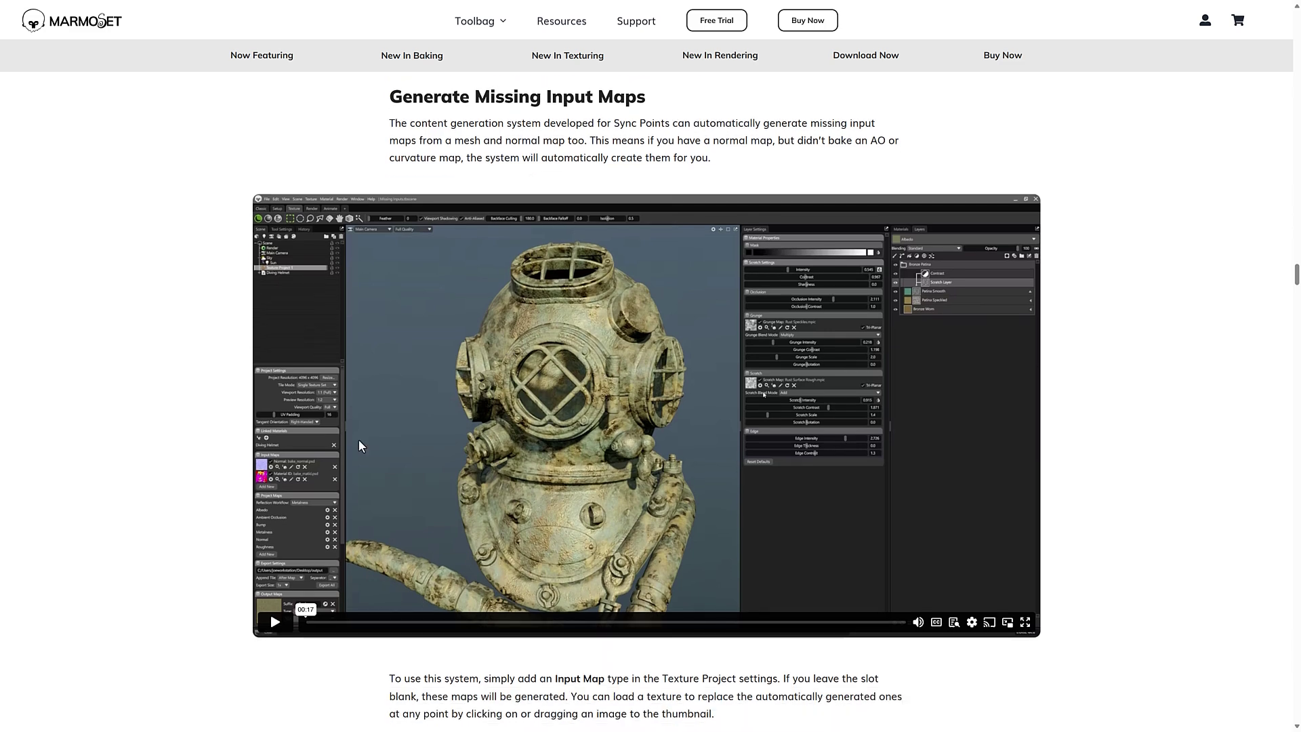
left_click(275, 618)
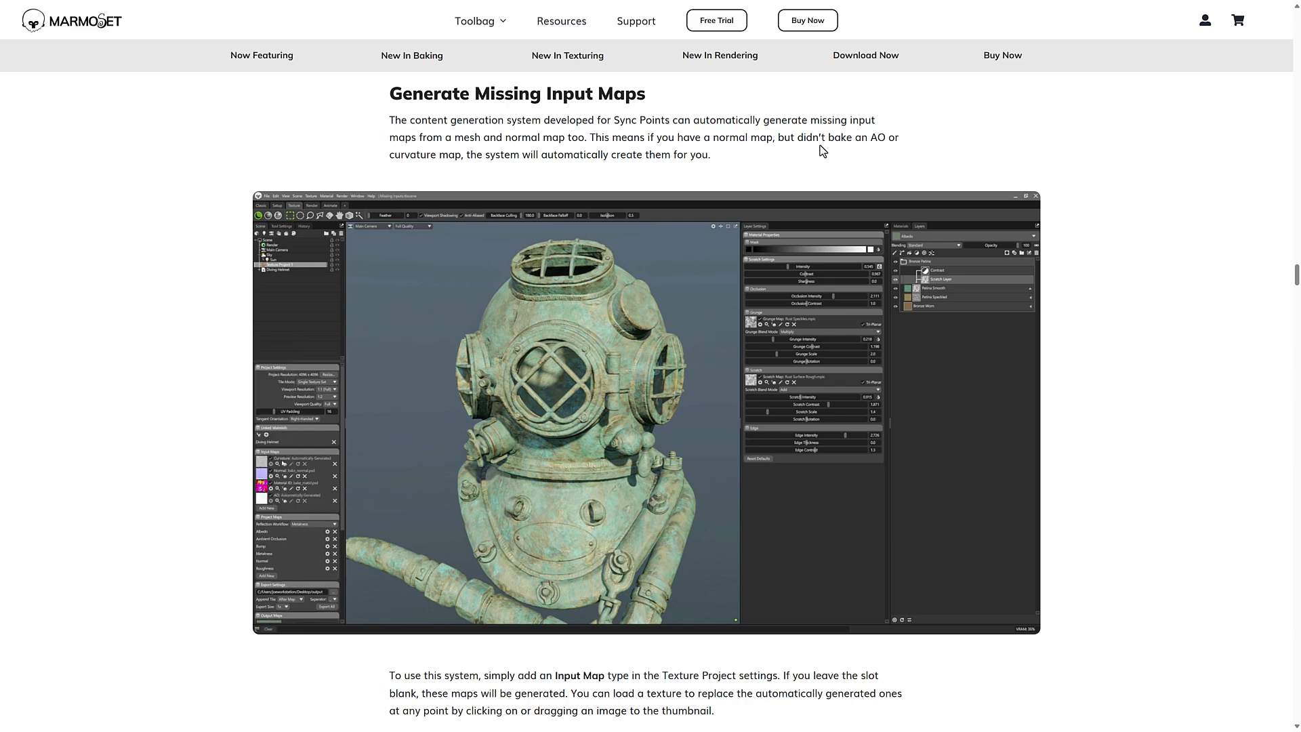
scroll(835, 156, "down", 10)
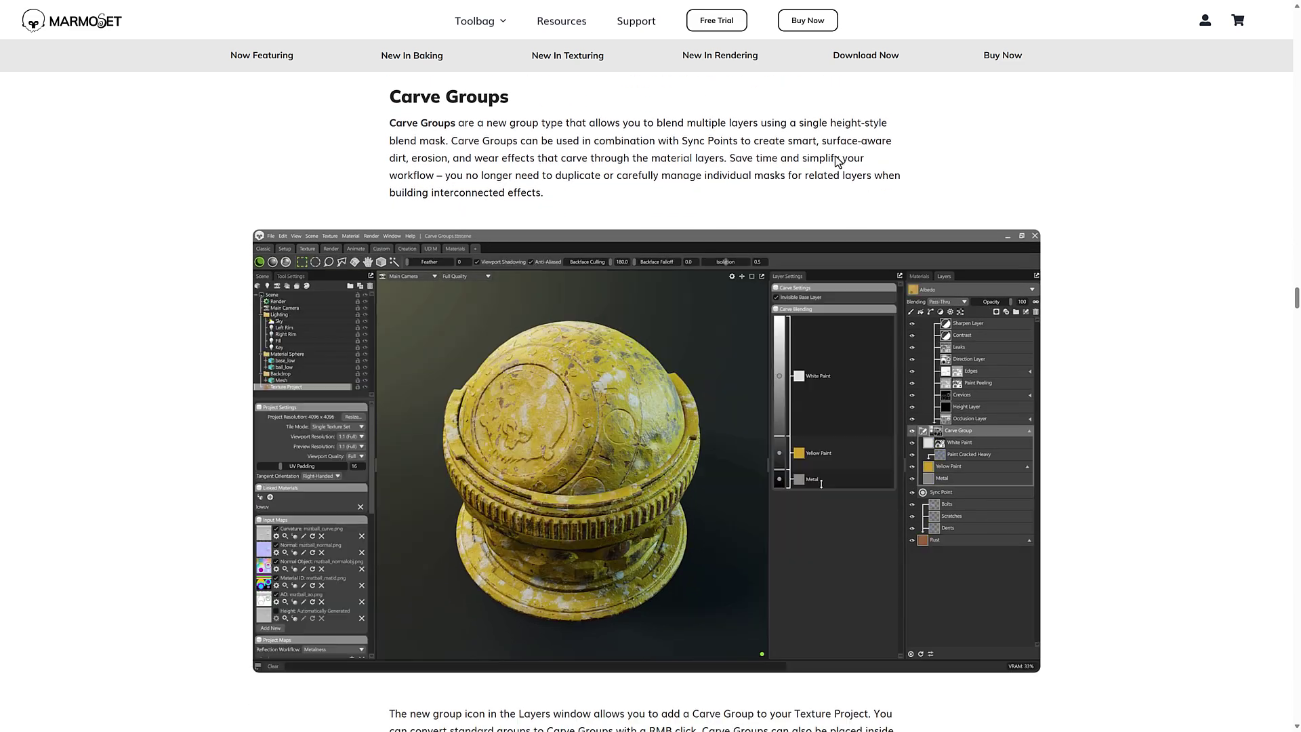
Scroll through Carve Groups, Clone tool and Anisotropic Direction Map Painting to Recolor Adjustment Layer
scroll(806, 312, "down", 1)
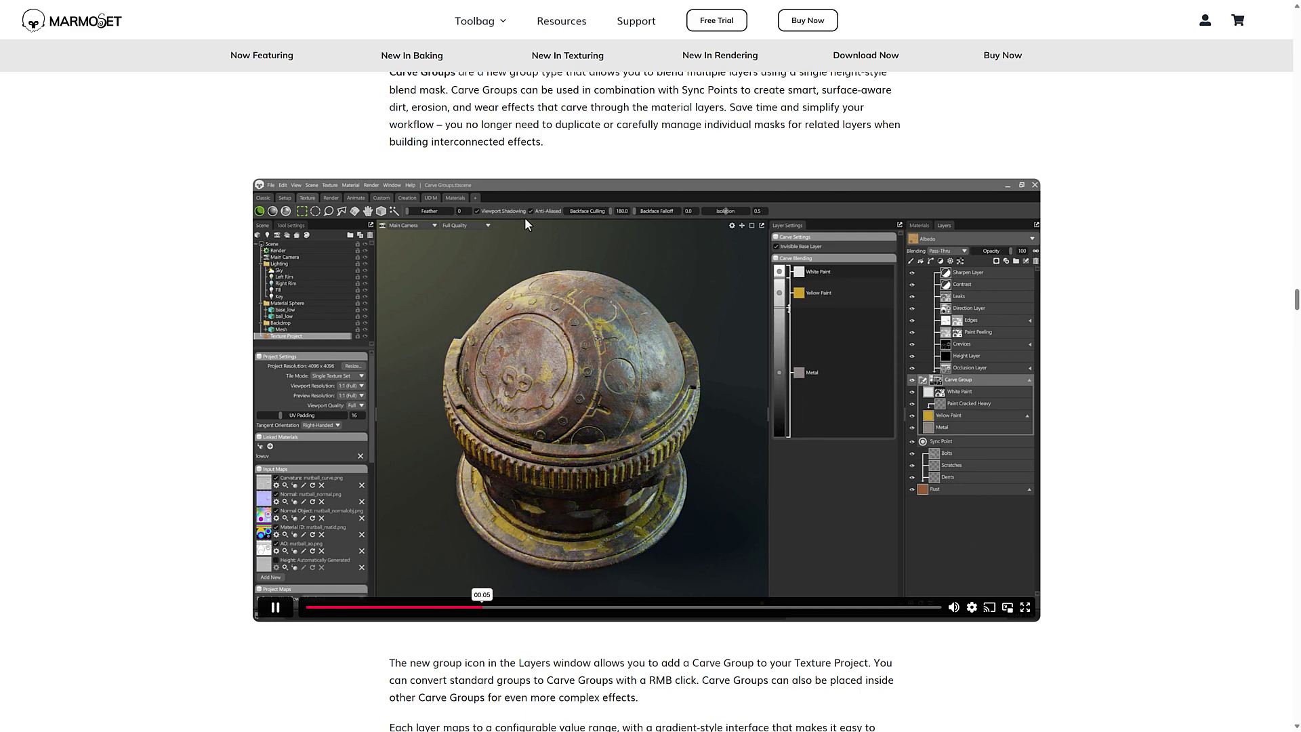
scroll(542, 210, "up", 1)
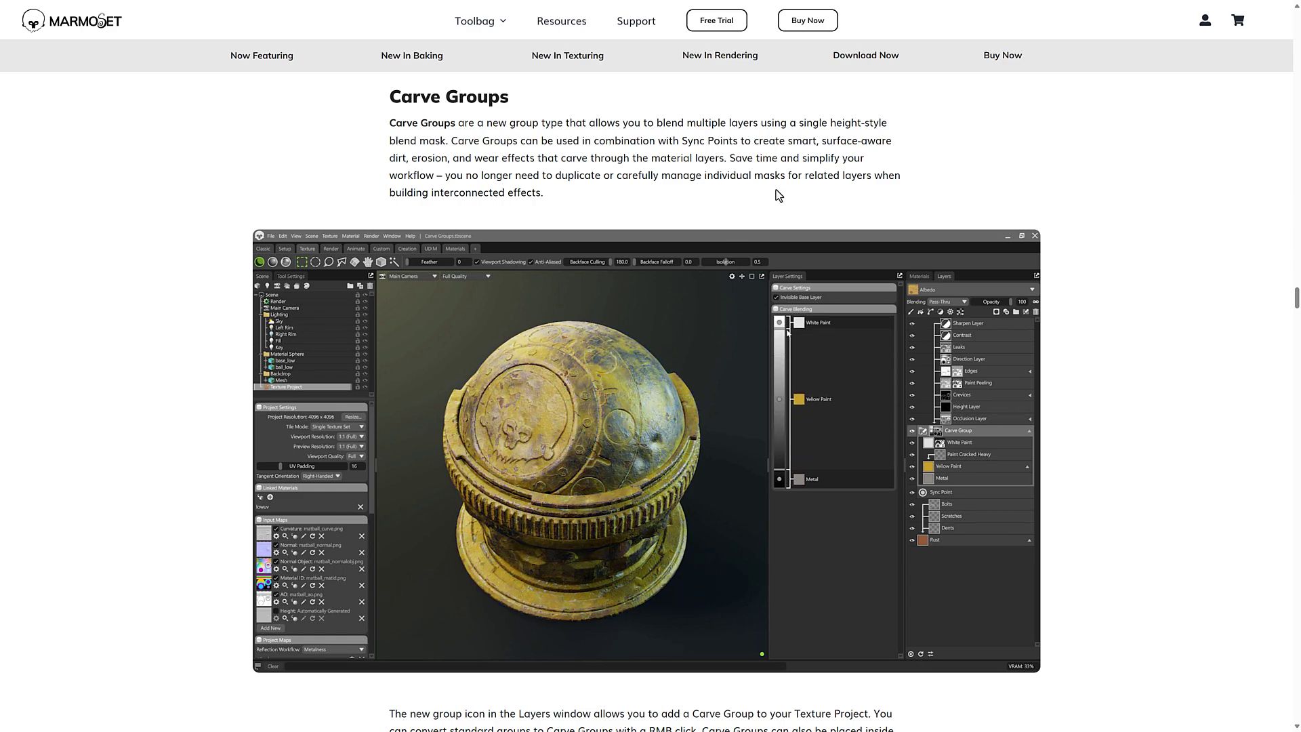
scroll(852, 179, "down", 10)
scroll(793, 204, "down", 2)
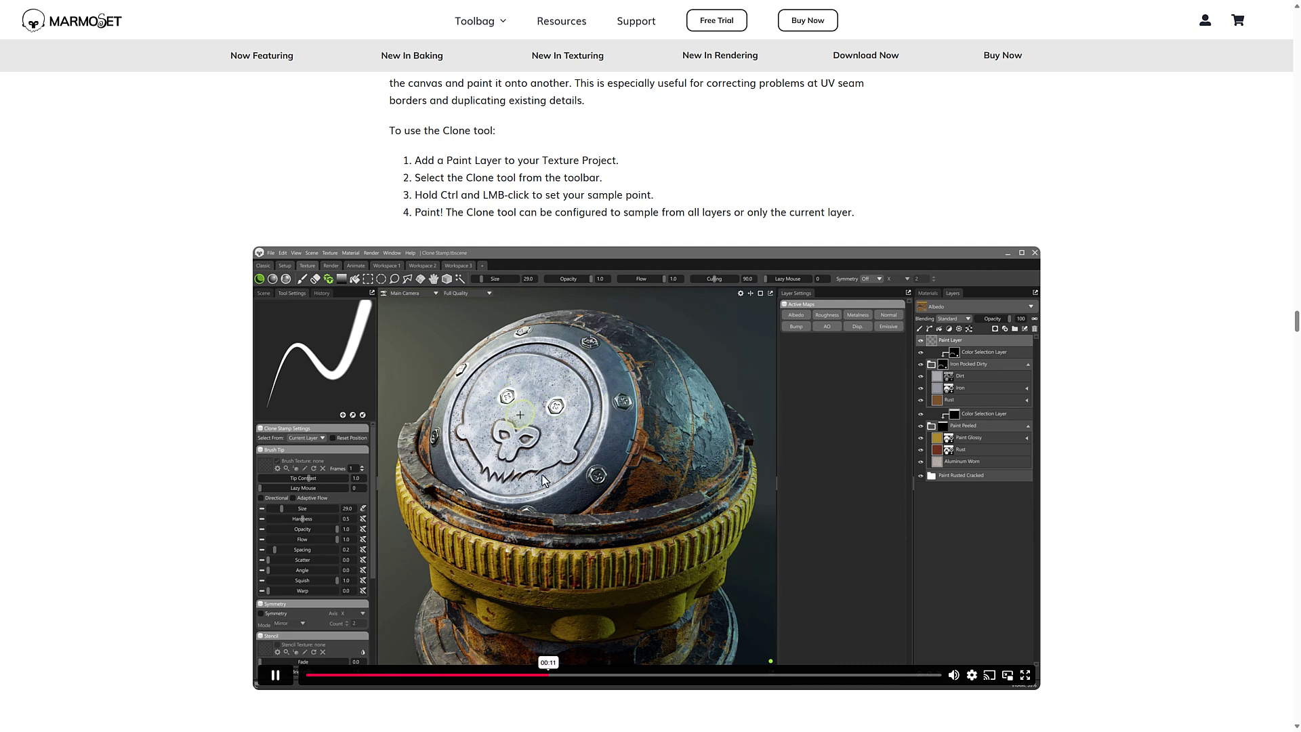
scroll(559, 464, "down", 10)
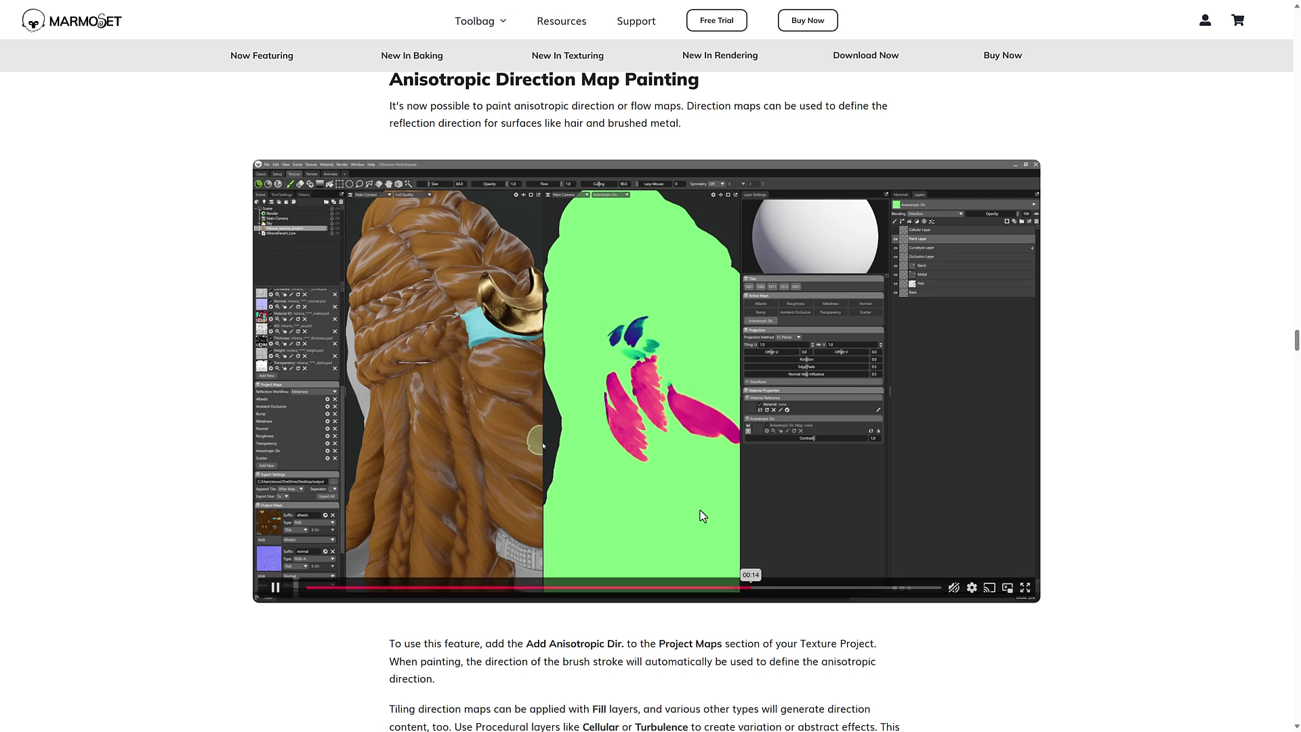
scroll(702, 522, "down", 10)
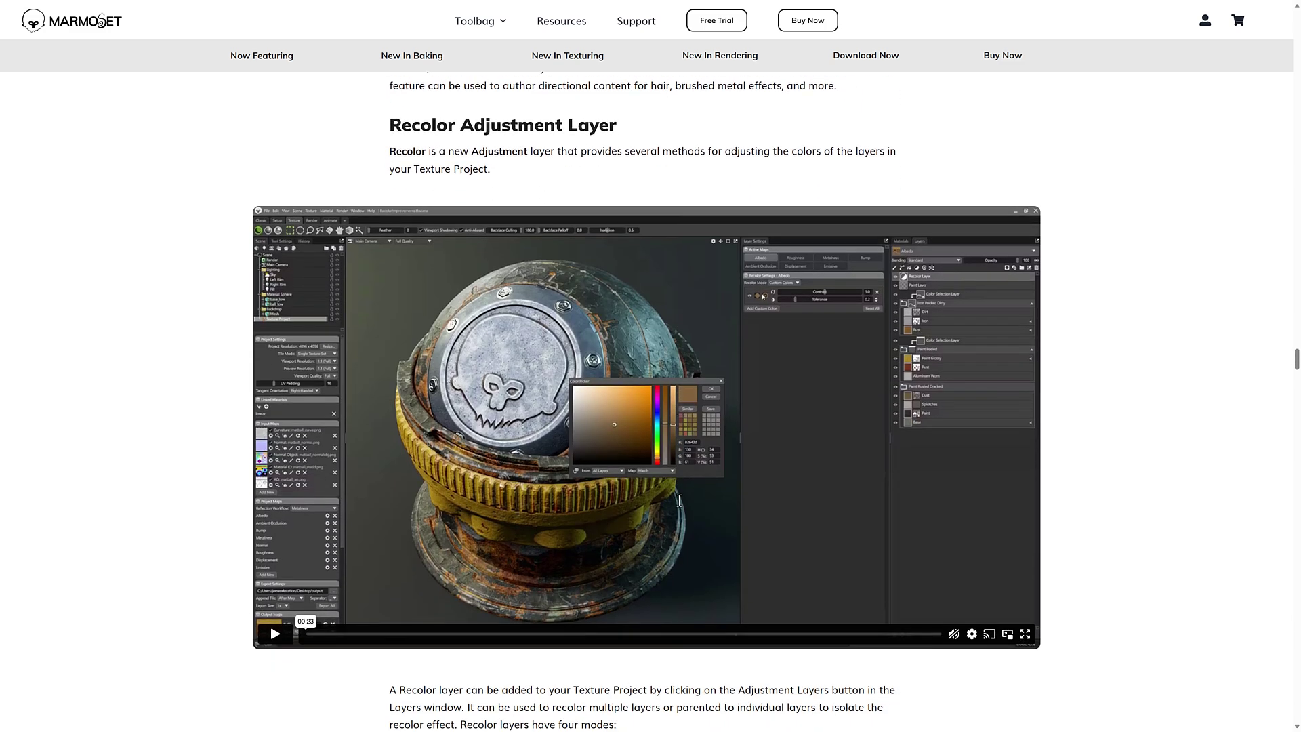
Back in Toolbag, add a Recolor adjustment layer from the Layers panel's adjustment list
key("alt+Tab")
key("alt+Tab")
key("alt+Tab")
key("alt+Tab")
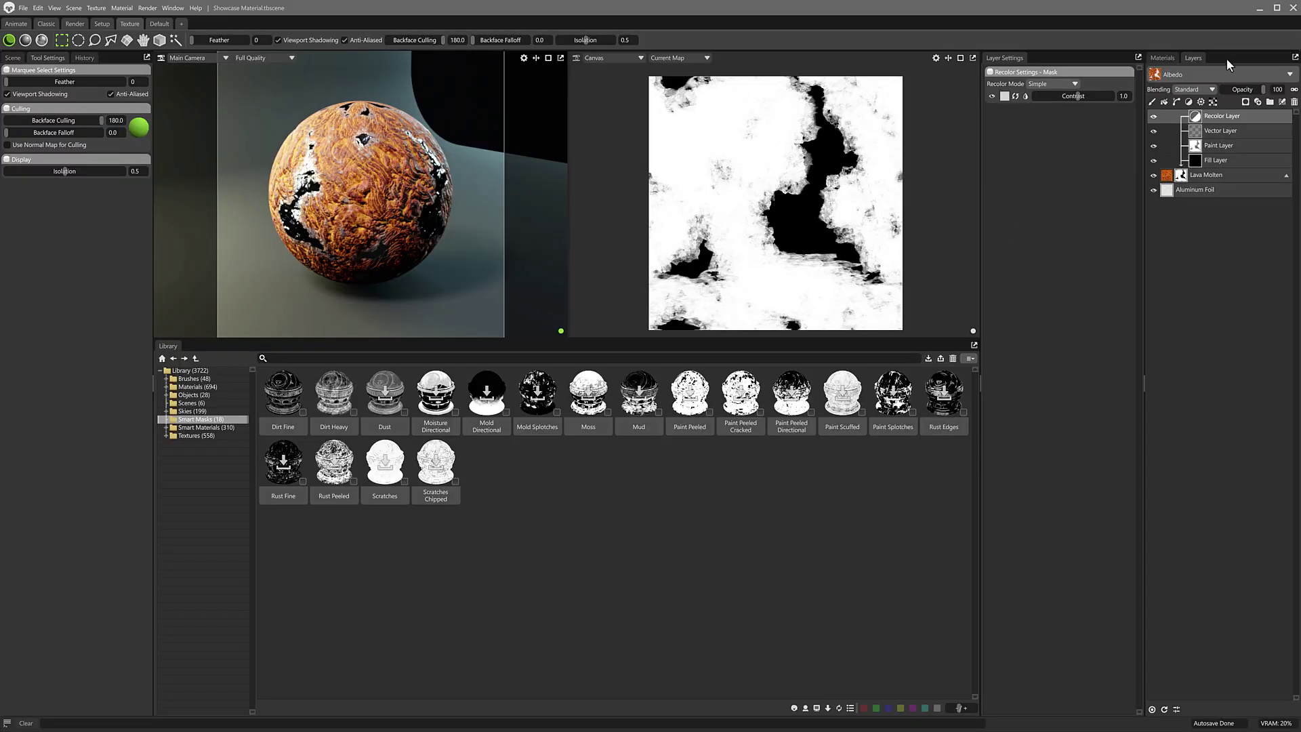
left_click(1202, 102)
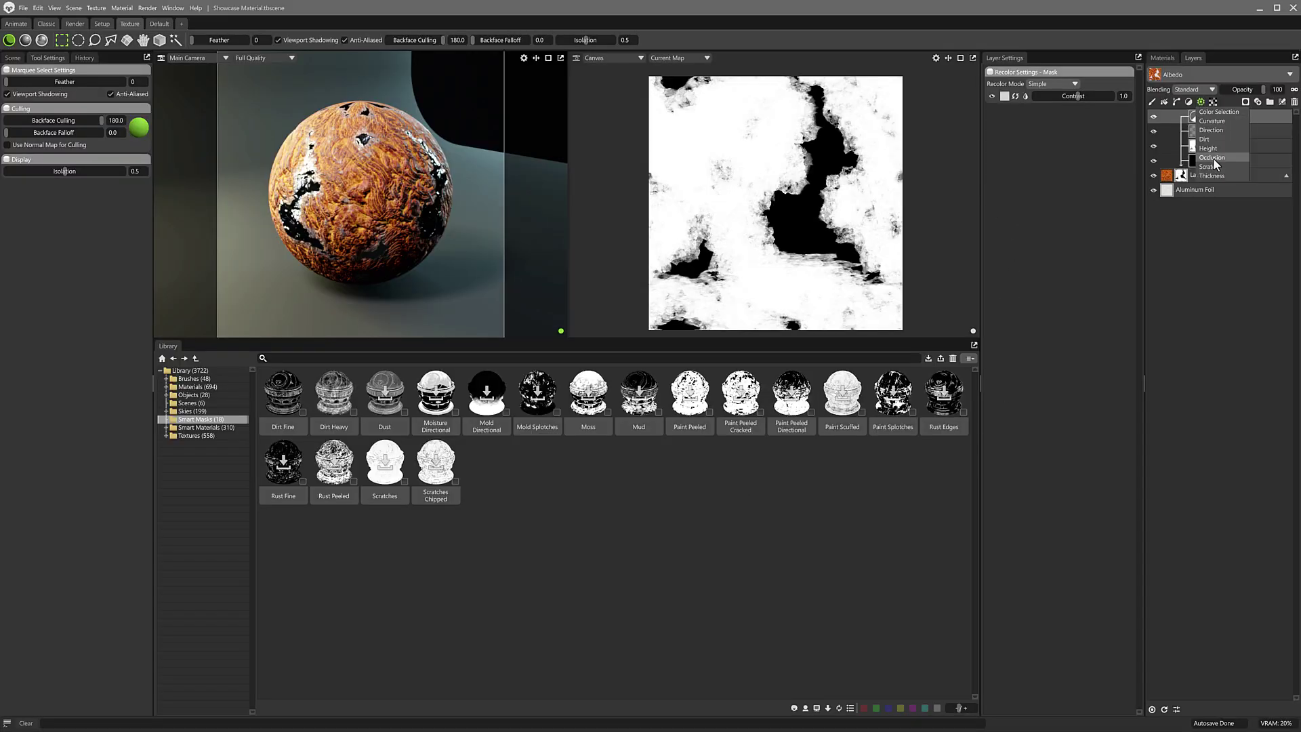
left_click(1189, 103)
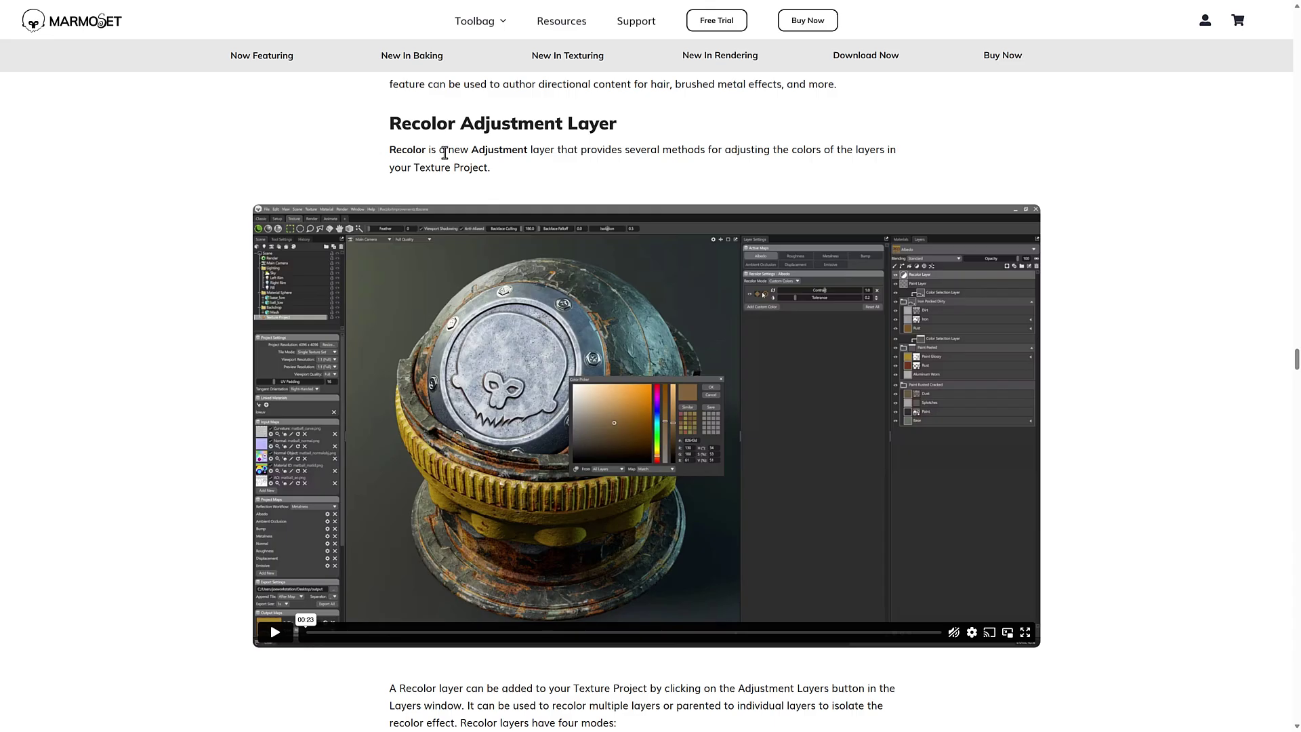
Play the Recolor Adjustment Layer demo, then scroll past Color Selection (Material ID) Improvements
left_click(274, 631)
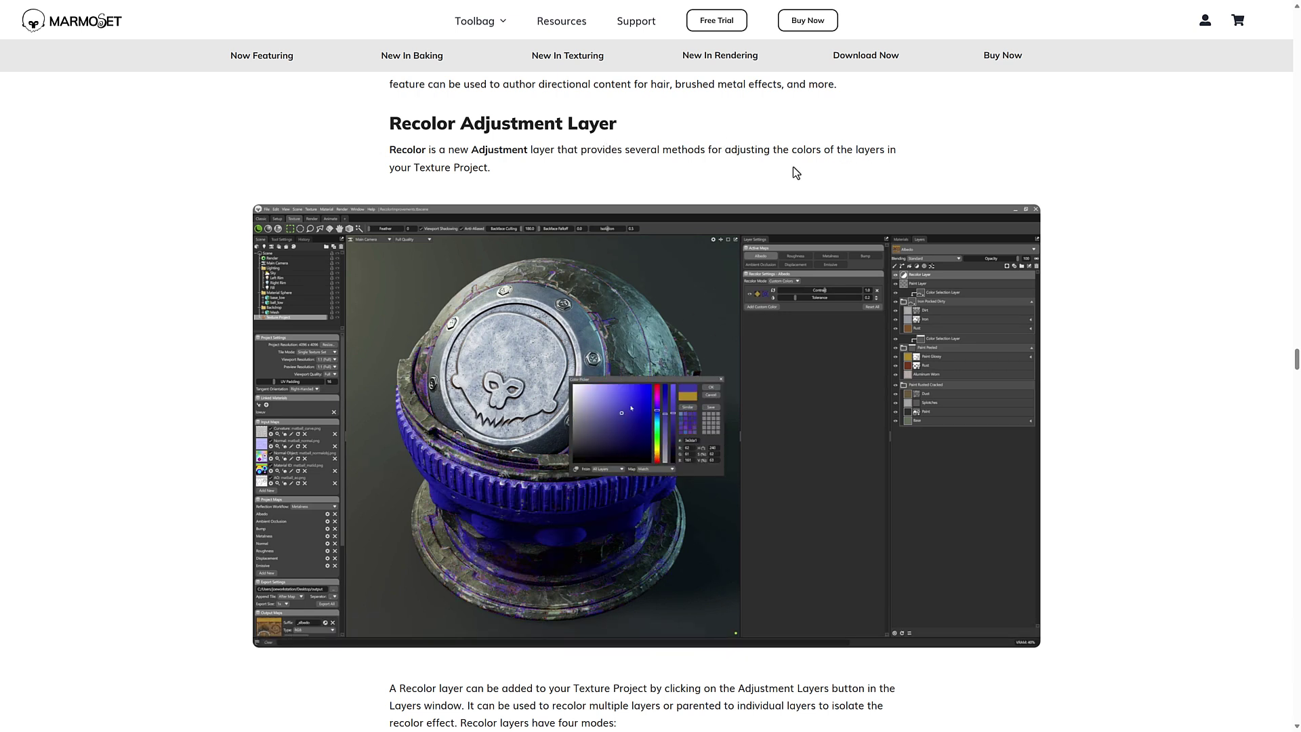
scroll(498, 409, "down", 5)
scroll(496, 407, "down", 5)
scroll(691, 243, "down", 2)
scroll(538, 203, "down", 2)
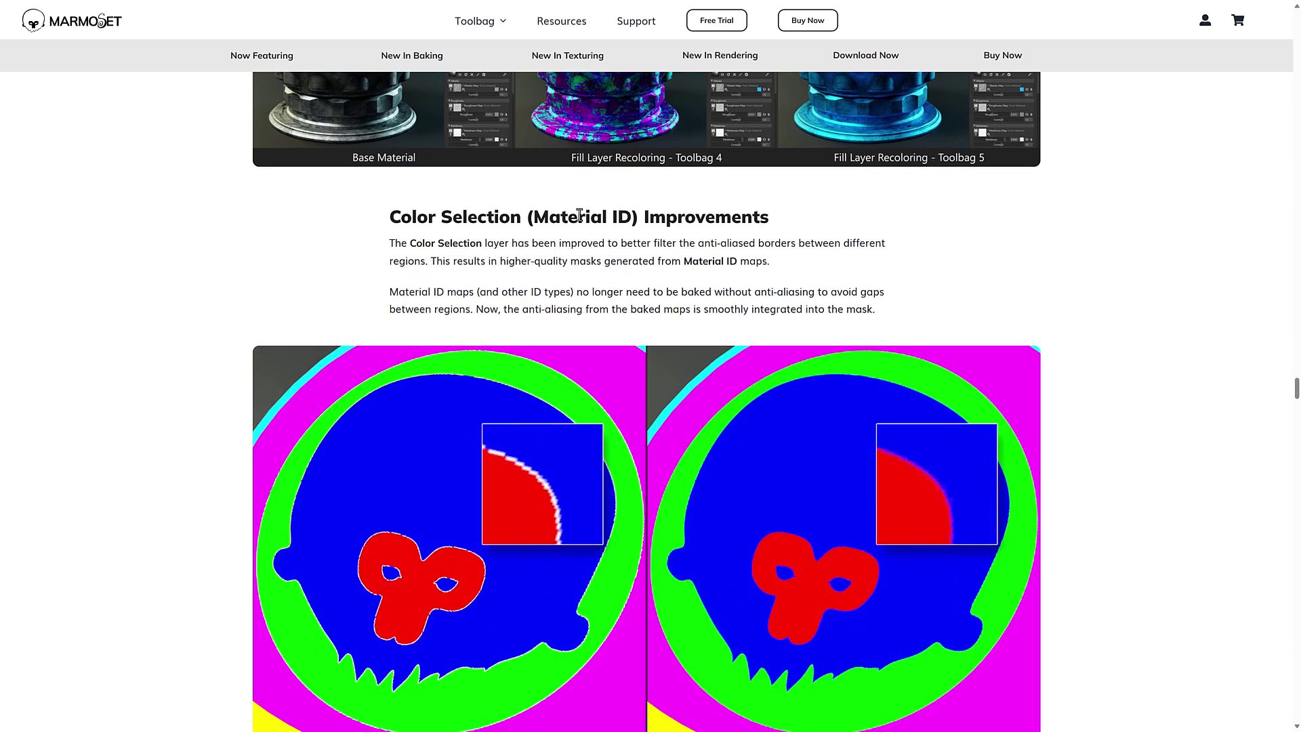
scroll(810, 237, "down", 10)
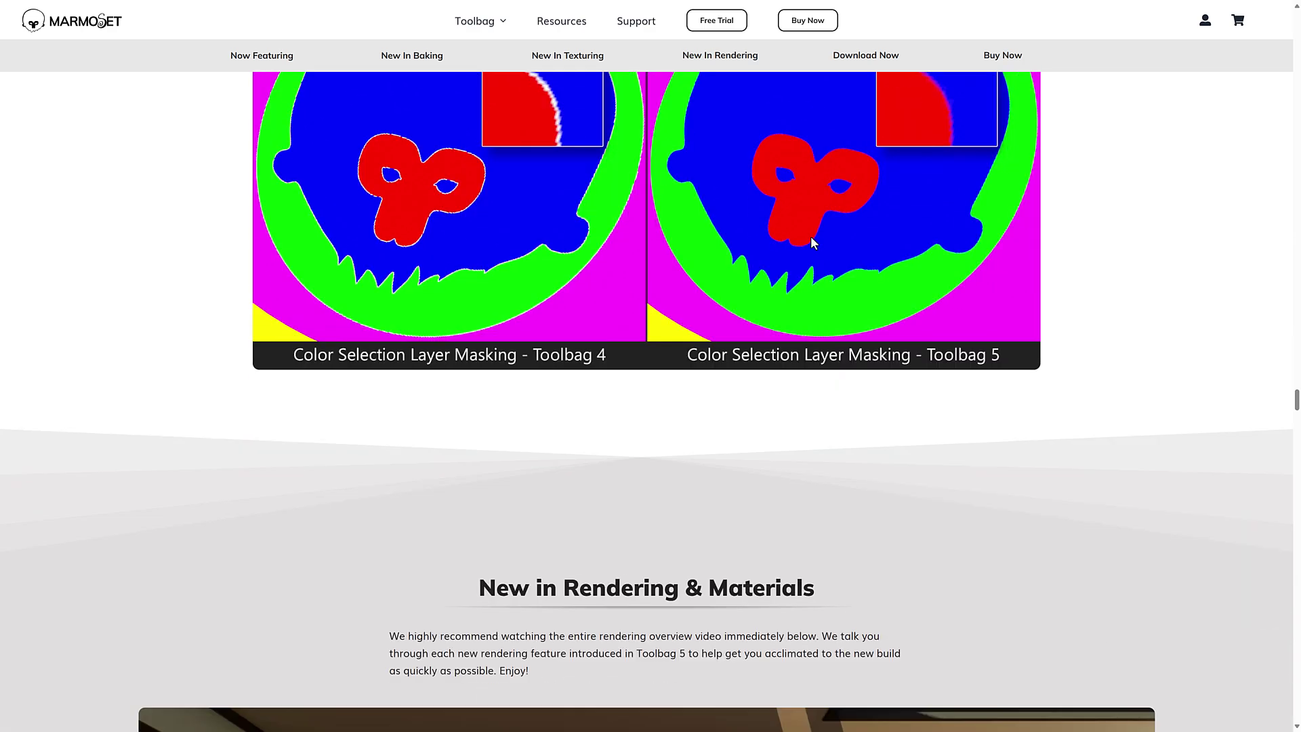
Scrub the UDIM materials demo to 00:06, then scroll on to the Hybrid Rendering video
scroll(810, 242, "down", 8)
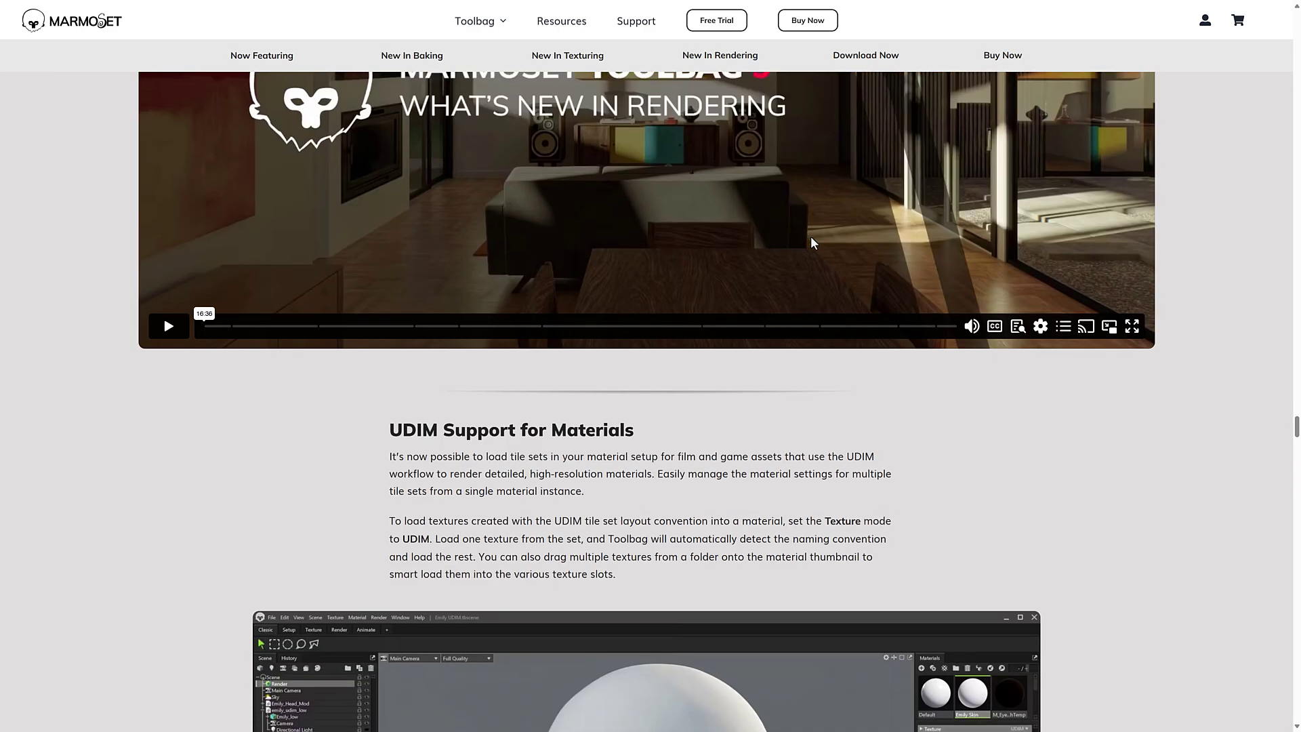
scroll(582, 203, "down", 2)
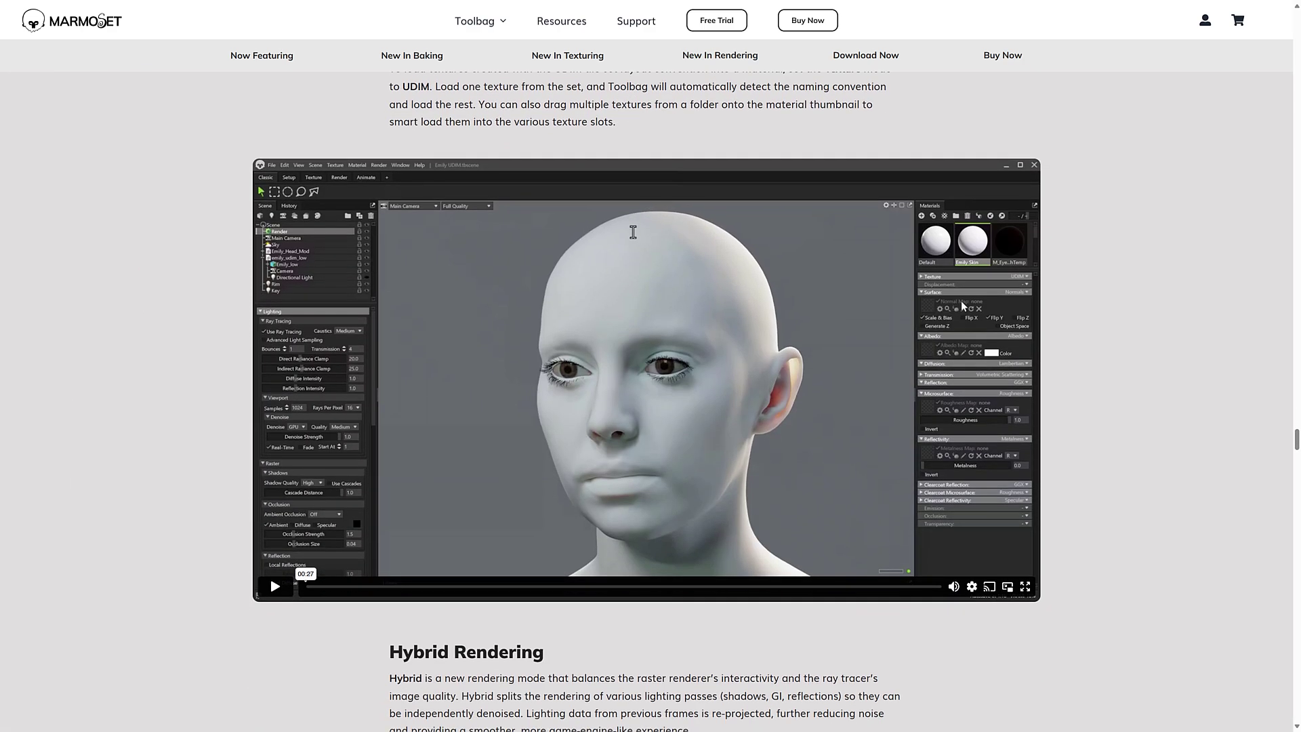
left_click_drag(380, 588, 639, 588)
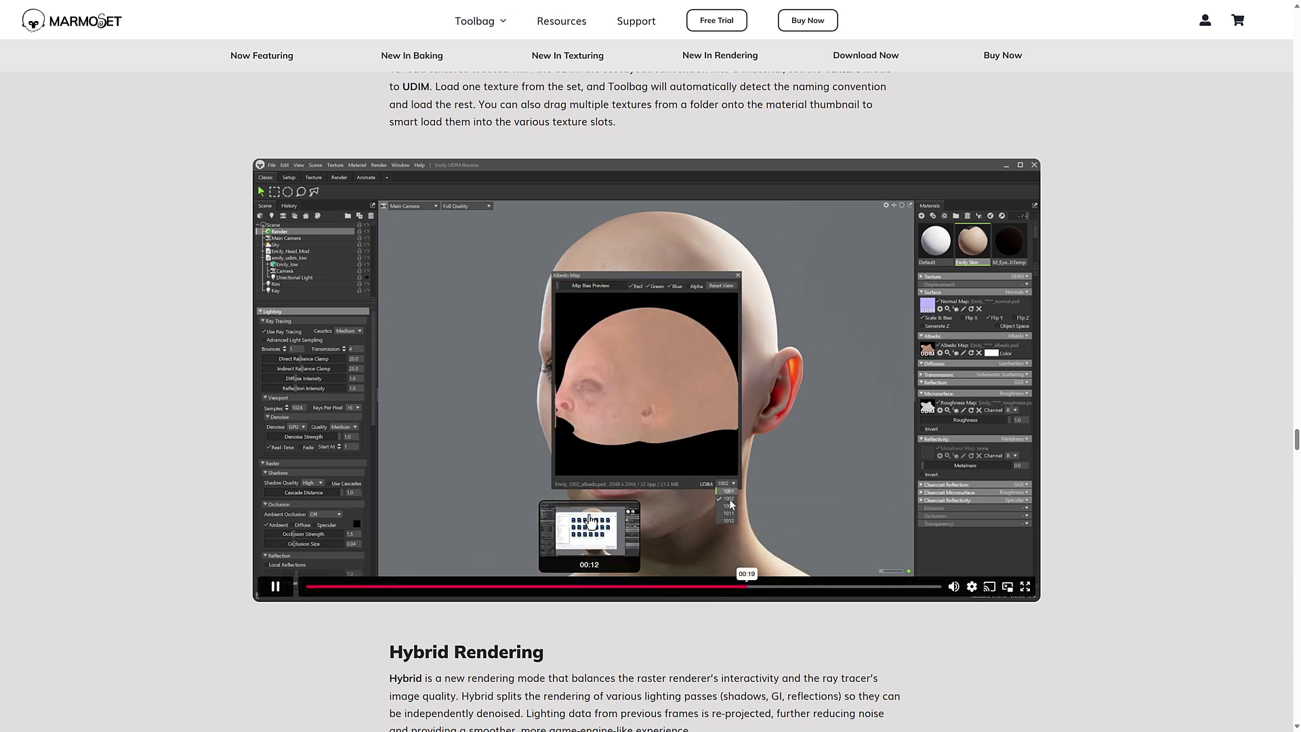
scroll(357, 602, "down", 7)
scroll(586, 619, "down", 2)
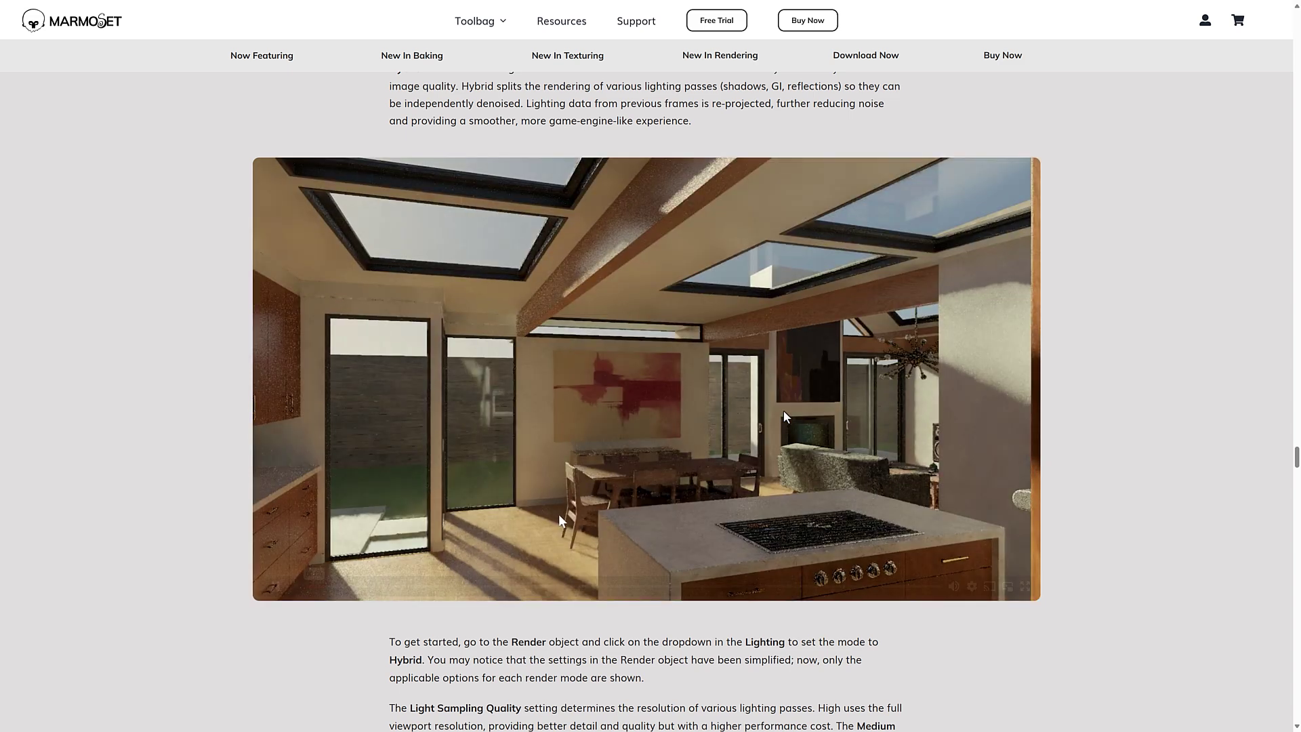
scroll(820, 415, "up", 2)
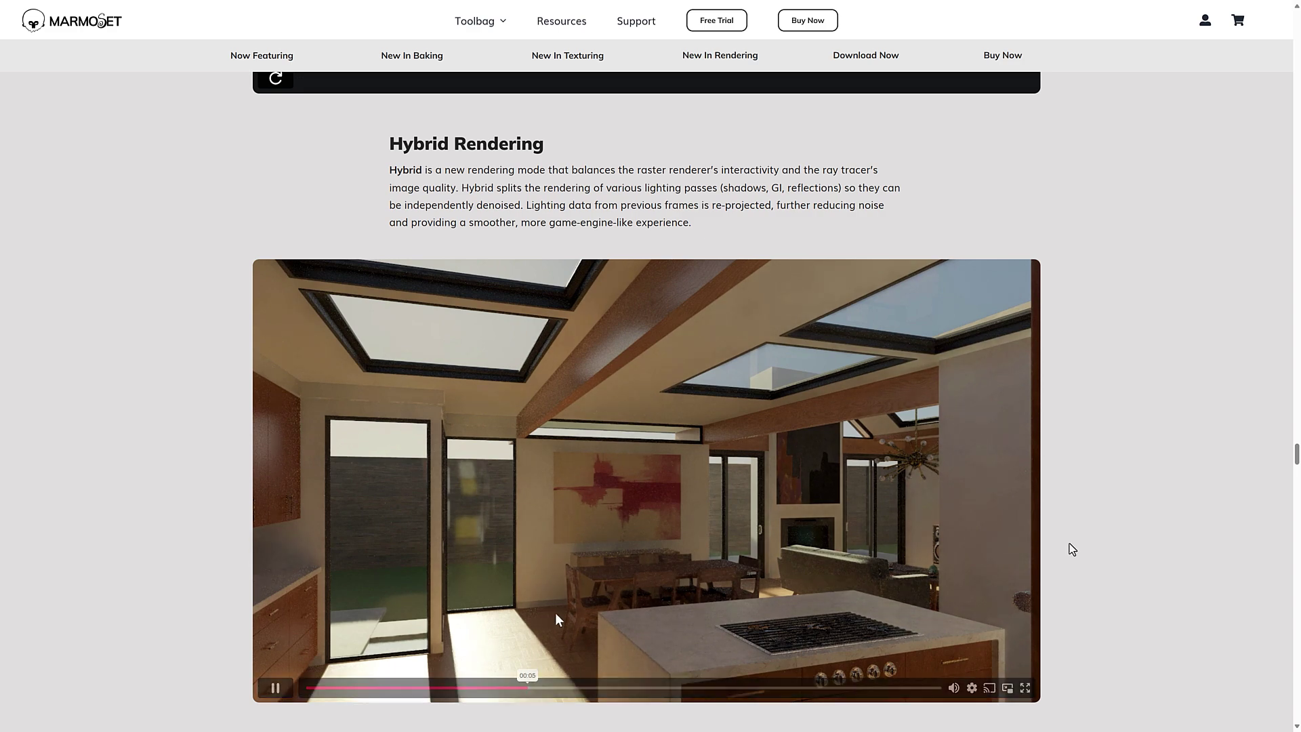
In Toolbag, switch the viewport Render Mode to Hybrid
key("alt+Tab")
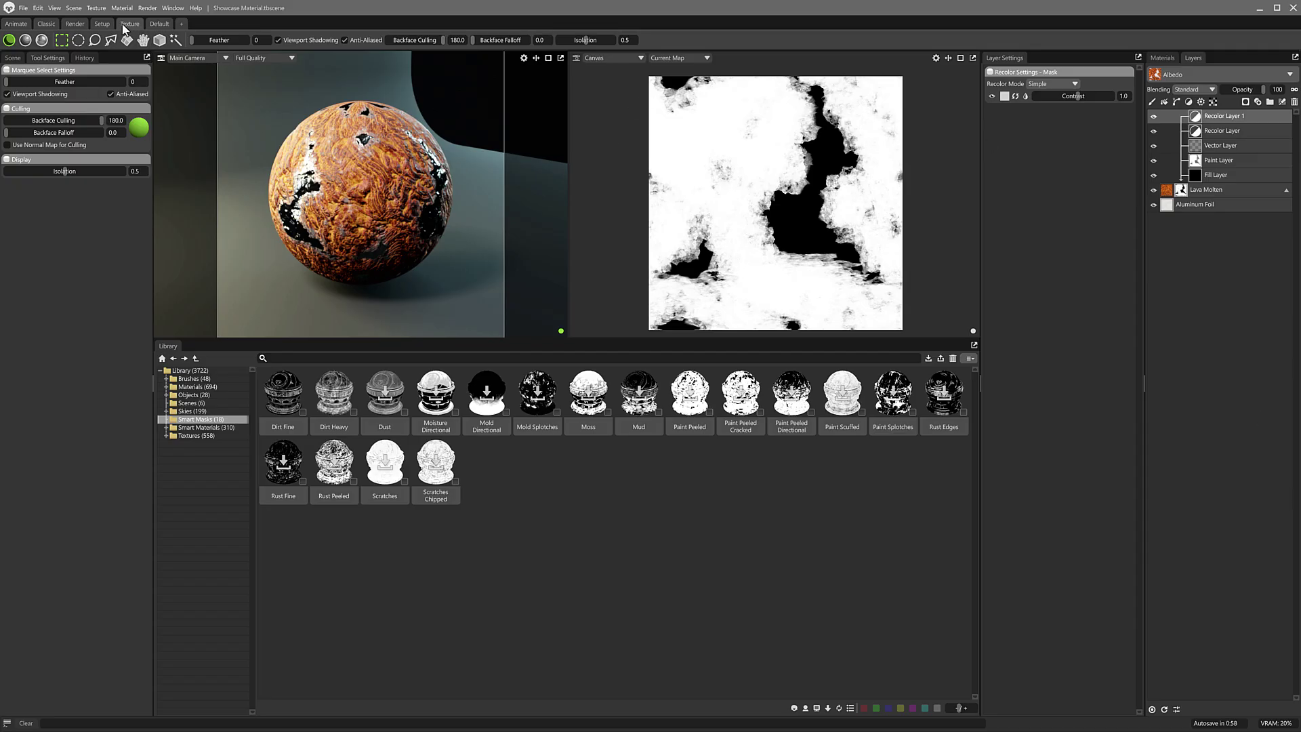
left_click(95, 8)
mouse_move(144, 10)
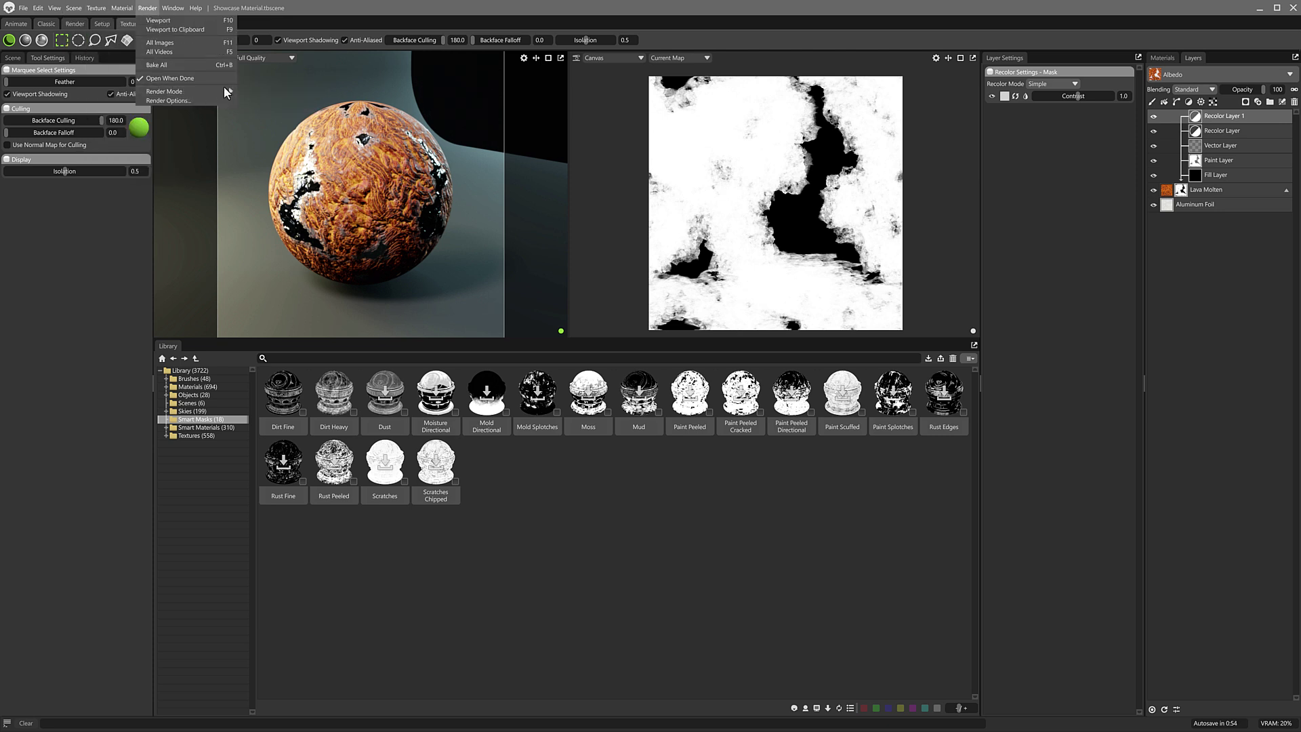
left_click(256, 102)
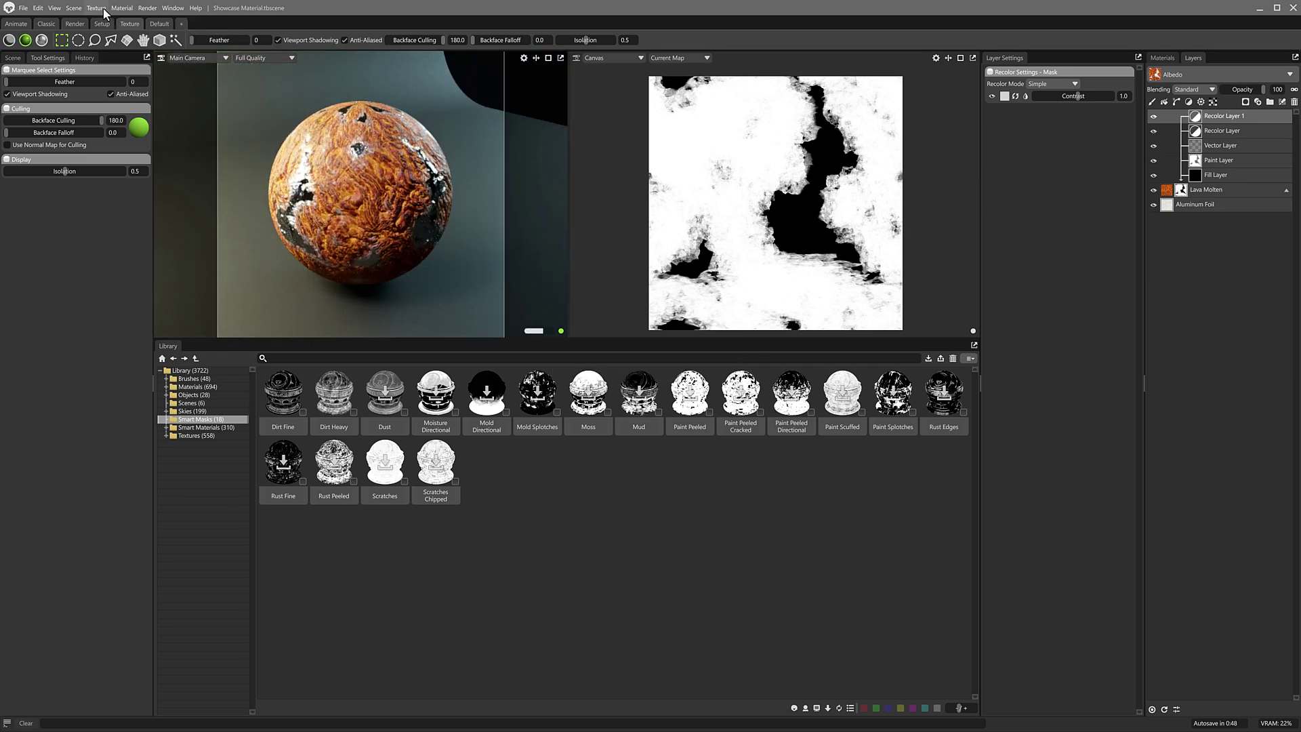
Switch Render Mode back to Ray Tracing, orbit the lava sphere, and return to the browser
left_click(145, 9)
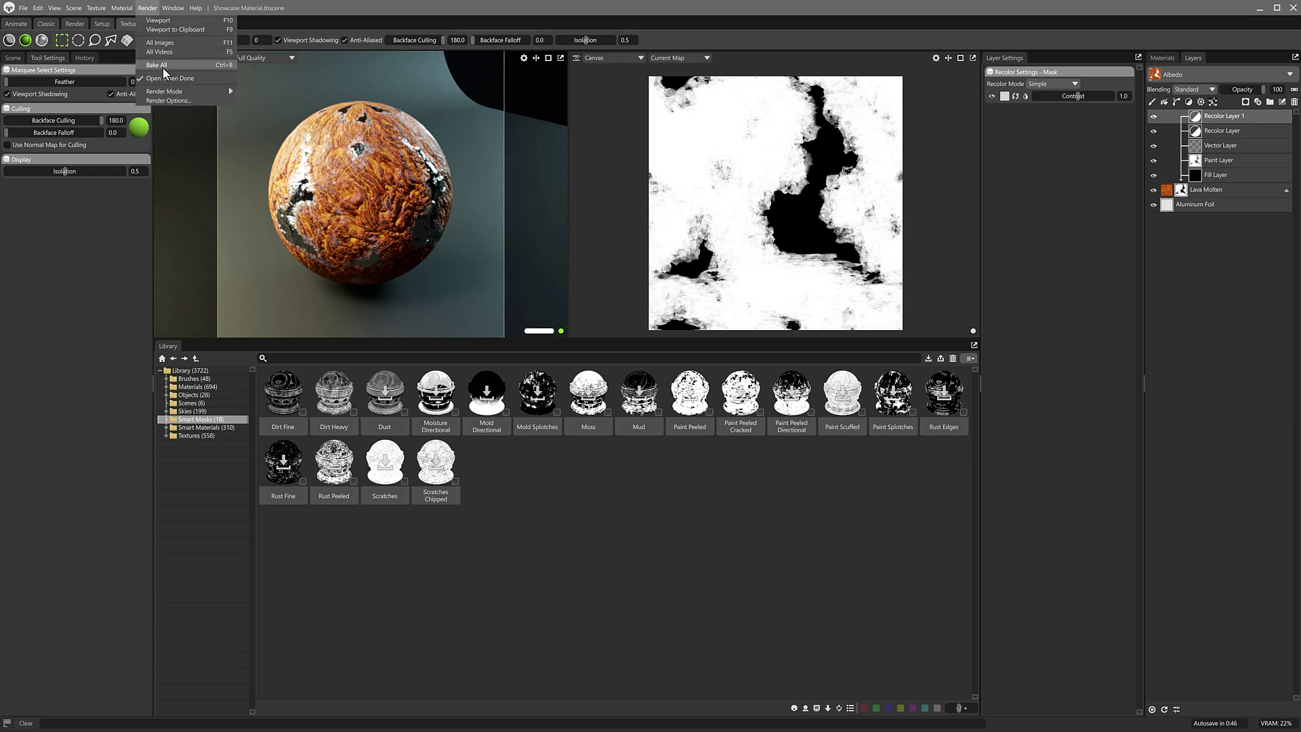
mouse_move(166, 93)
left_click(298, 111)
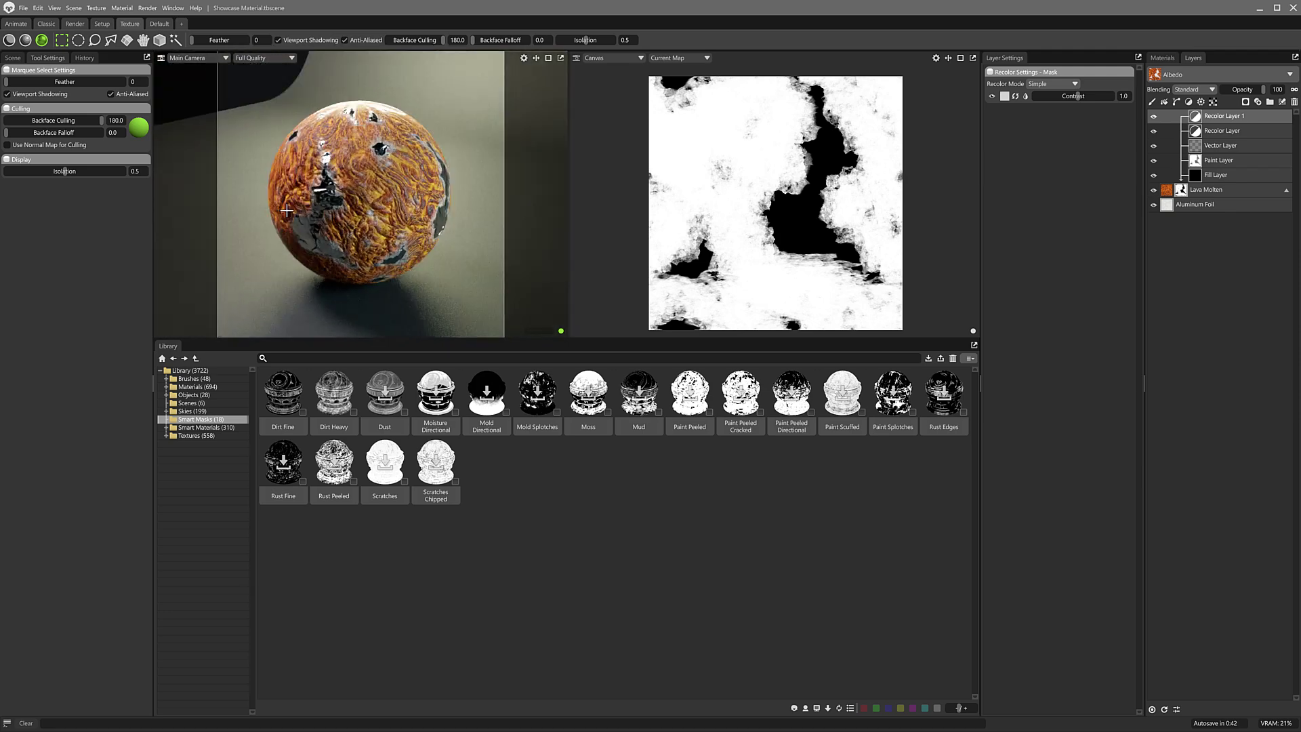
left_click_drag(294, 210, 389, 195)
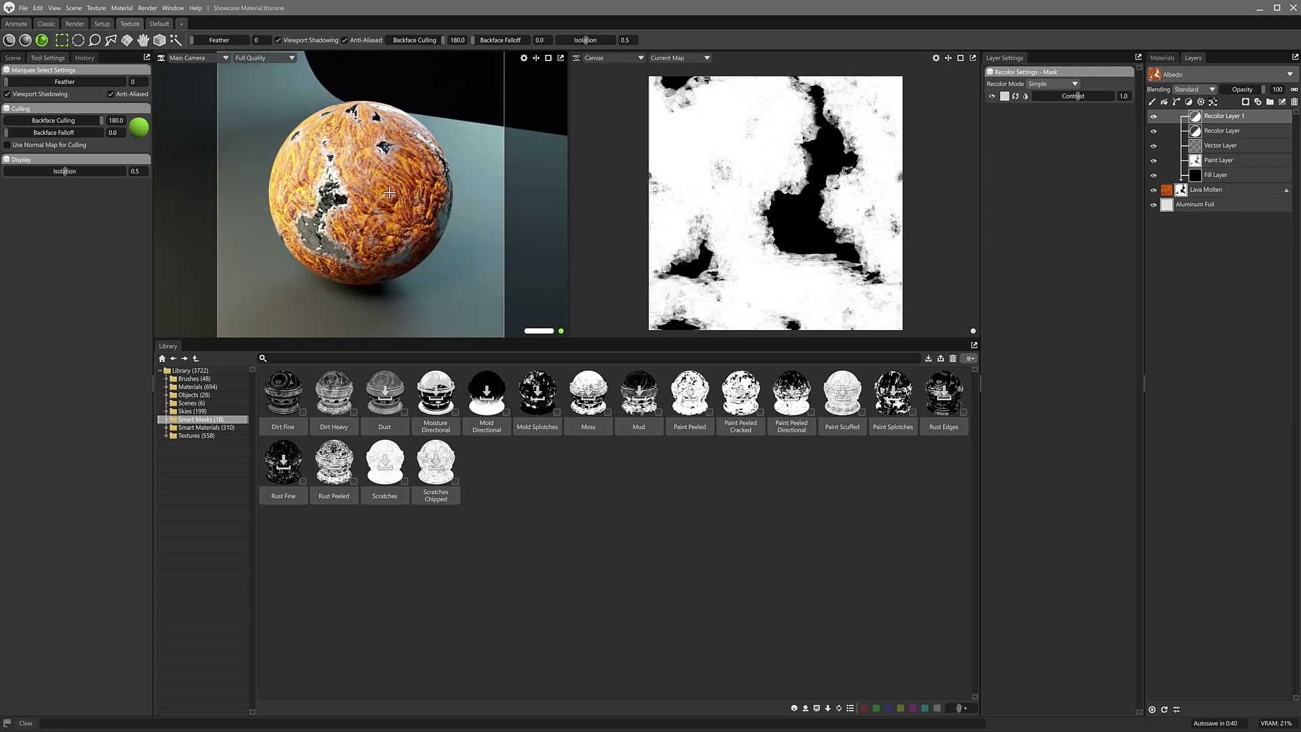
key("alt+Tab")
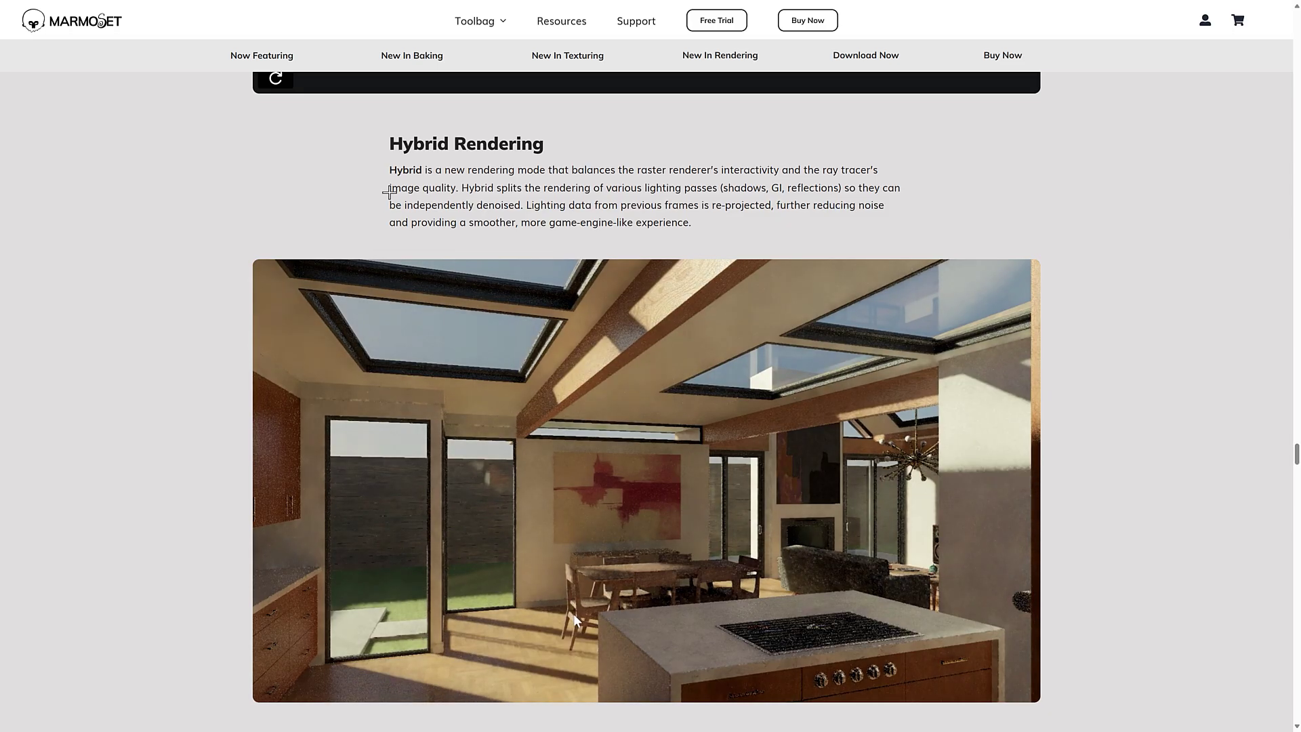
Scroll down to Material Layering and replay its layered terrain-and-house demo video
scroll(613, 240, "down", 9)
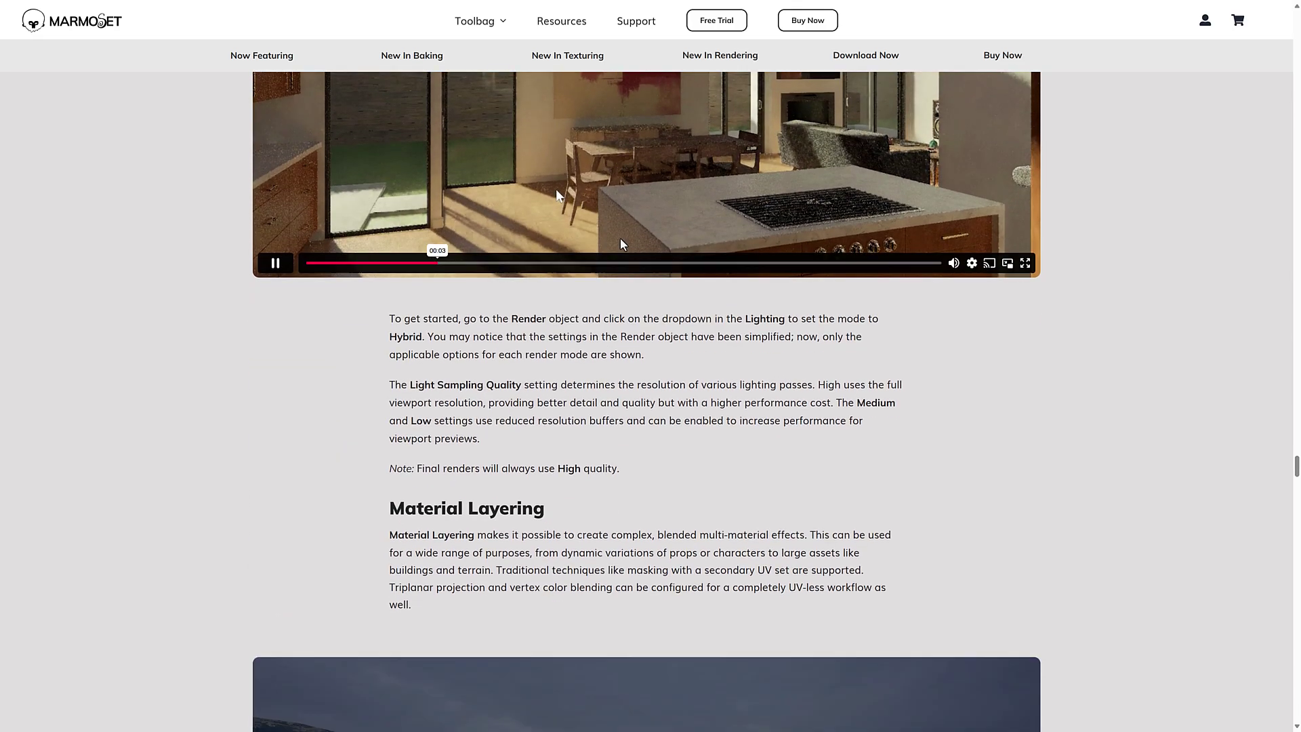
scroll(620, 237, "down", 2)
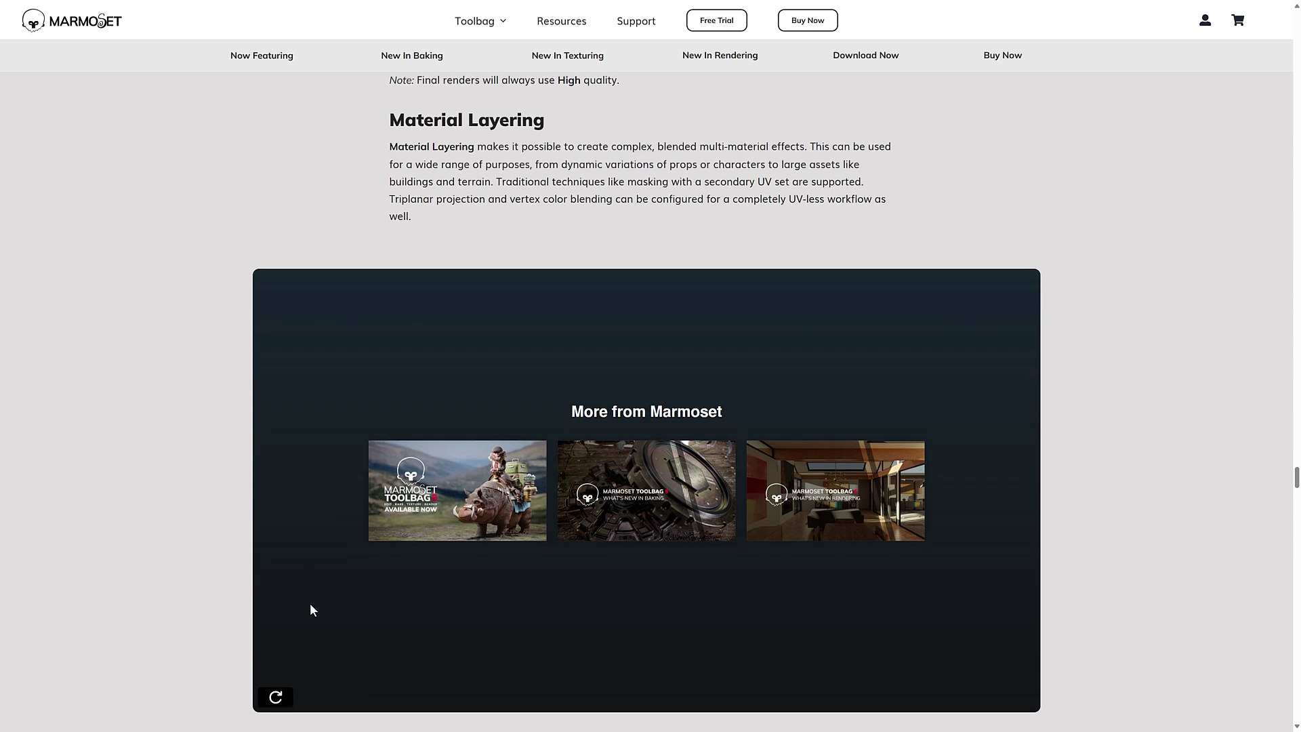
left_click(275, 698)
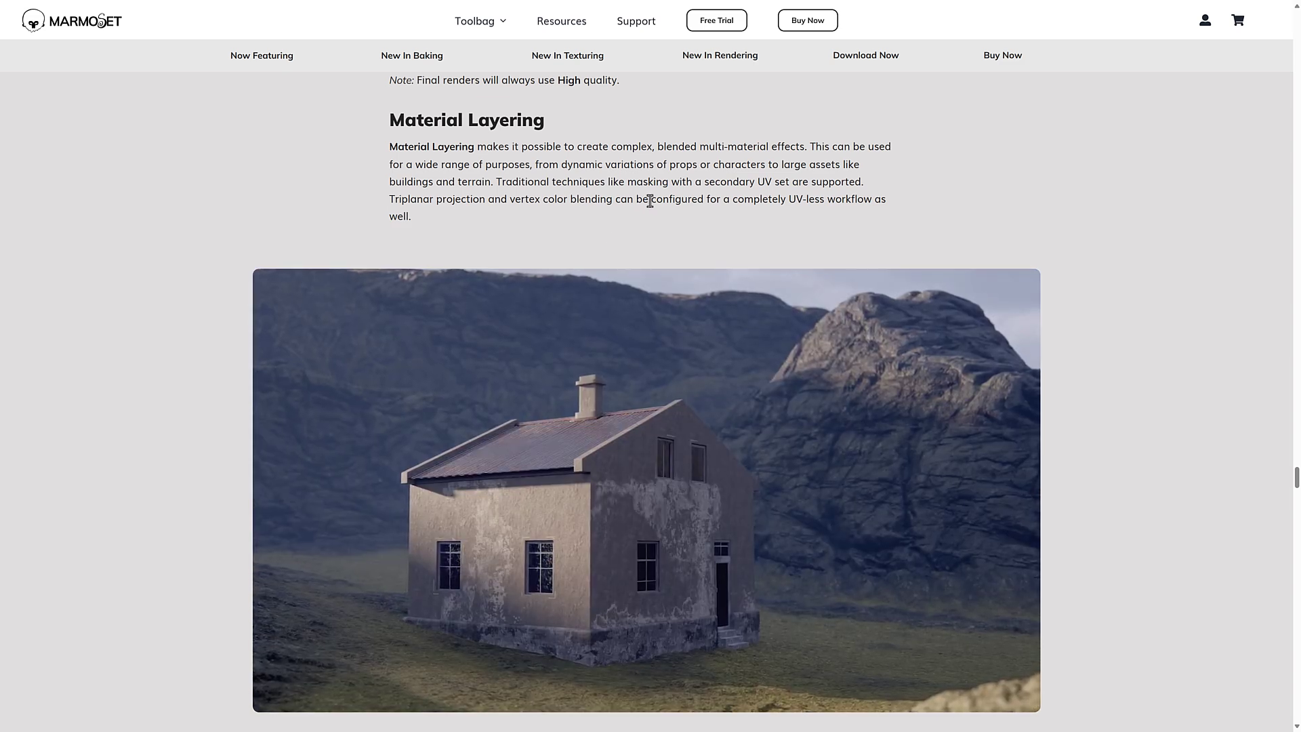
Scroll past Bevel Shader, Groom Hair, Triplanar Materials and Procedural Skies to Revamped Rendering's 2x–10x speedups
scroll(744, 199, "down", 3)
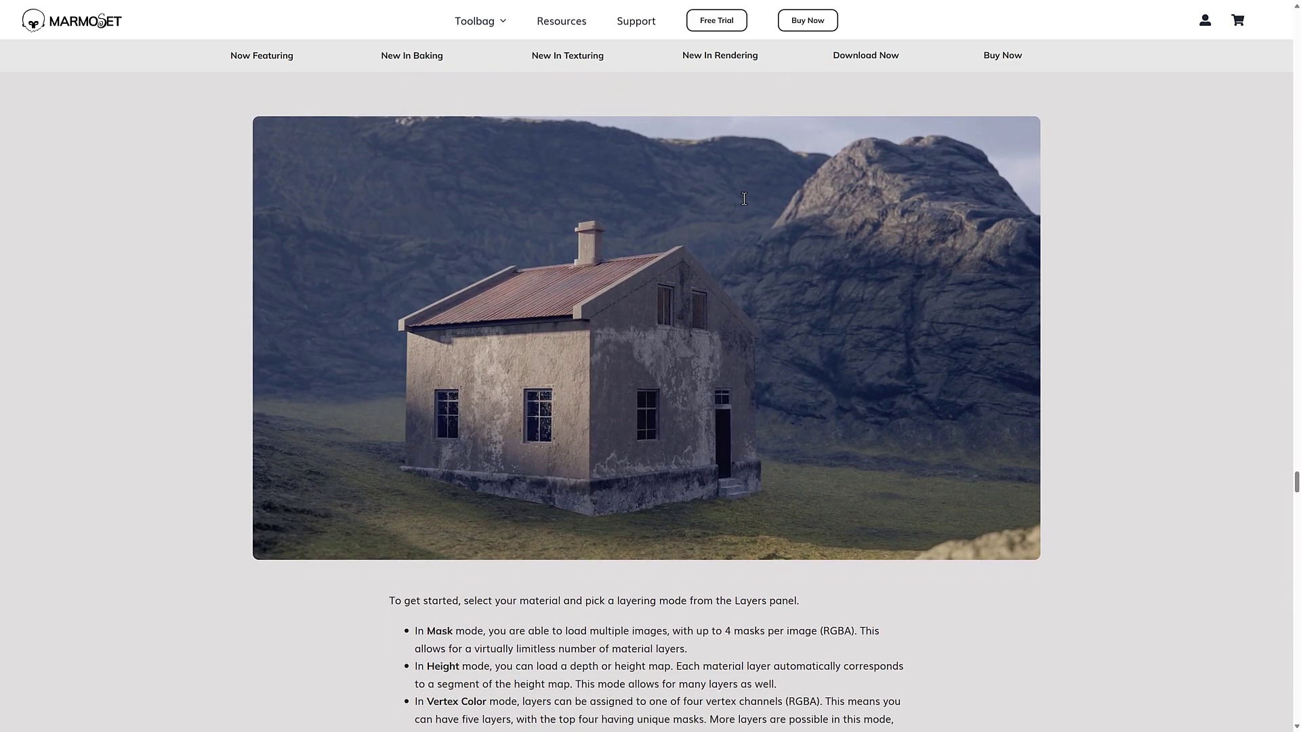
scroll(725, 318, "down", 9)
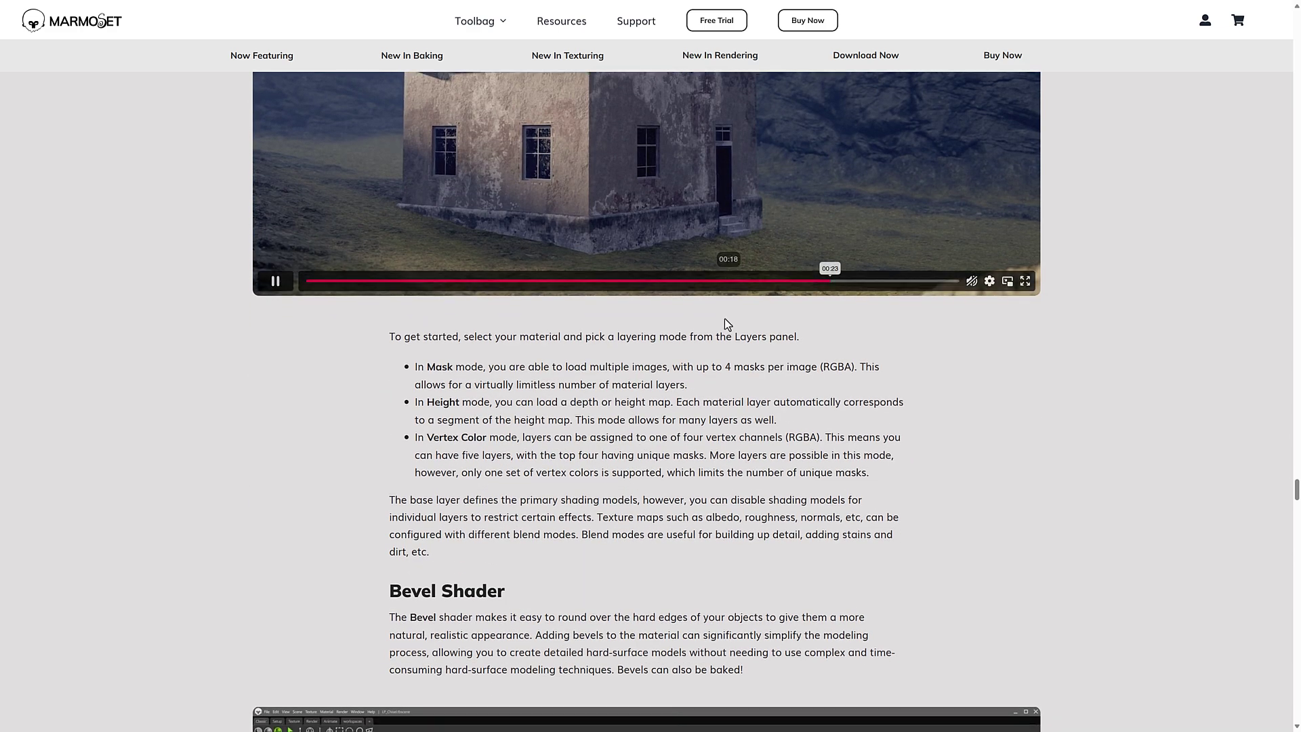
scroll(590, 253, "down", 1)
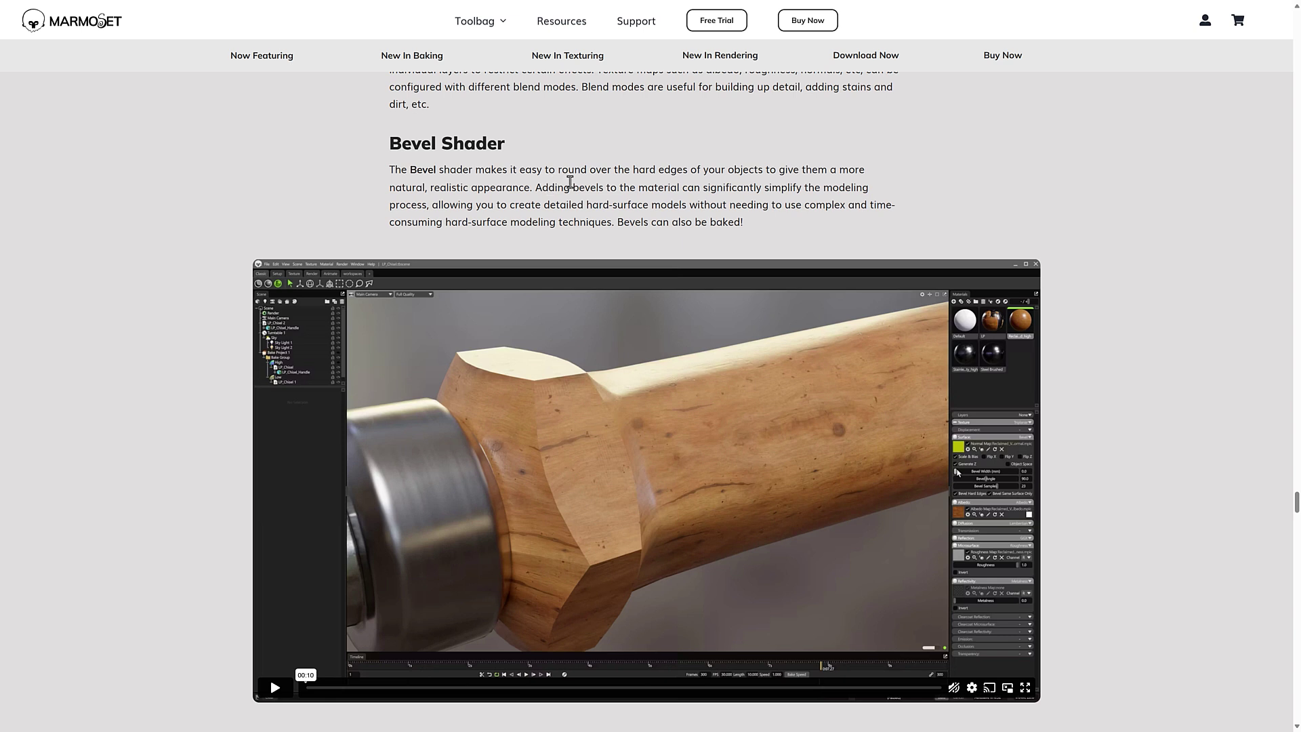
scroll(570, 182, "down", 10)
scroll(569, 181, "up", 2)
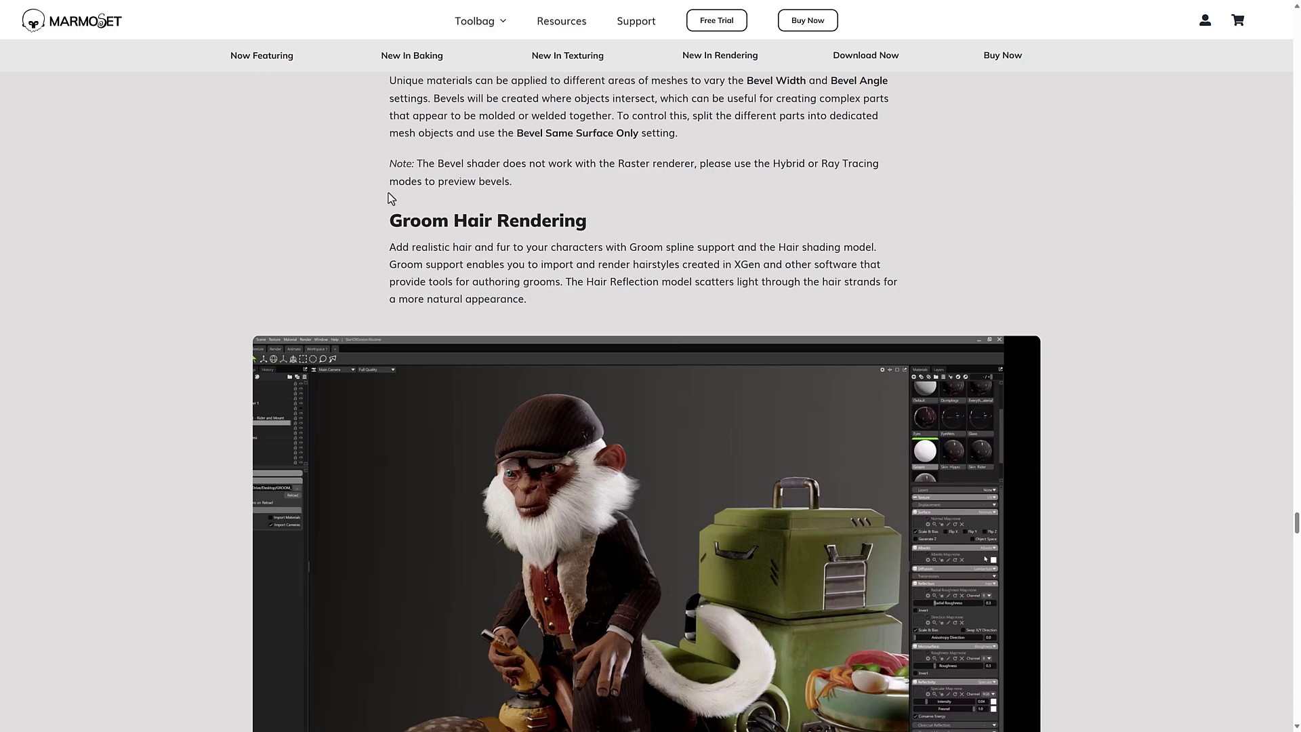
scroll(516, 281, "down", 10)
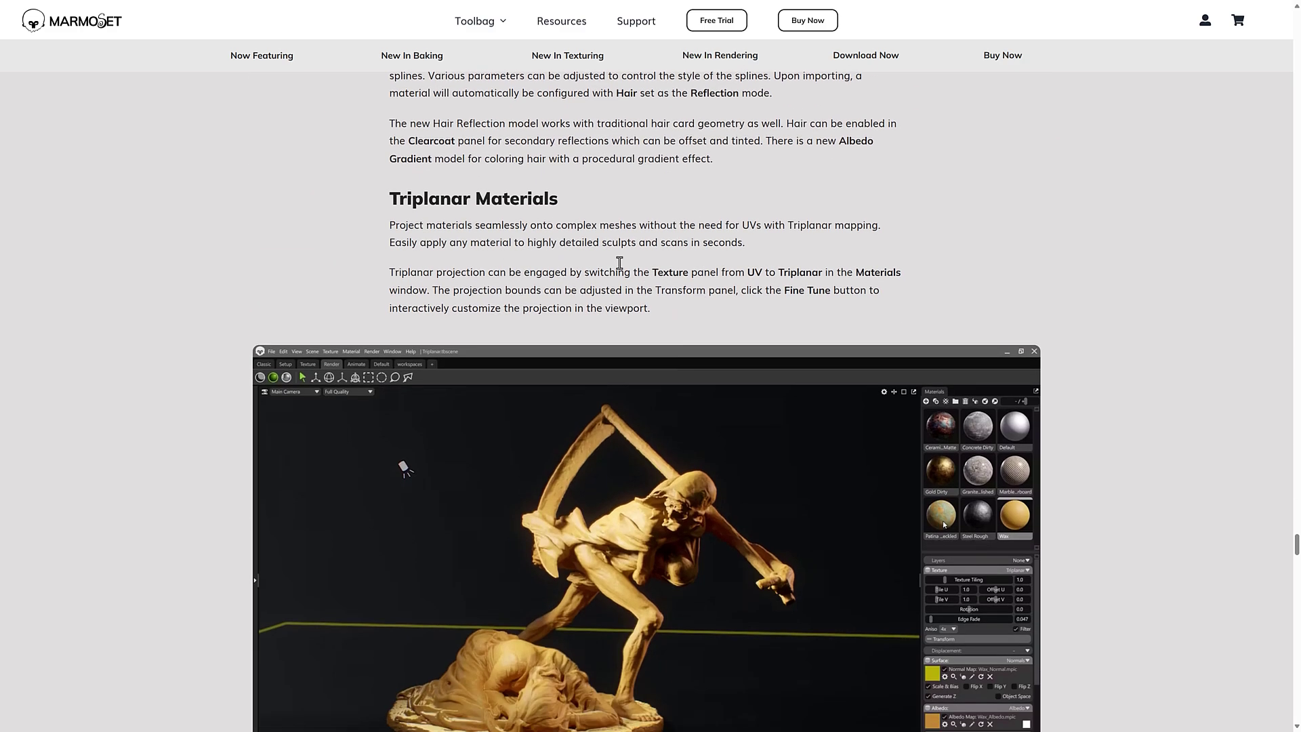
scroll(538, 212, "down", 9)
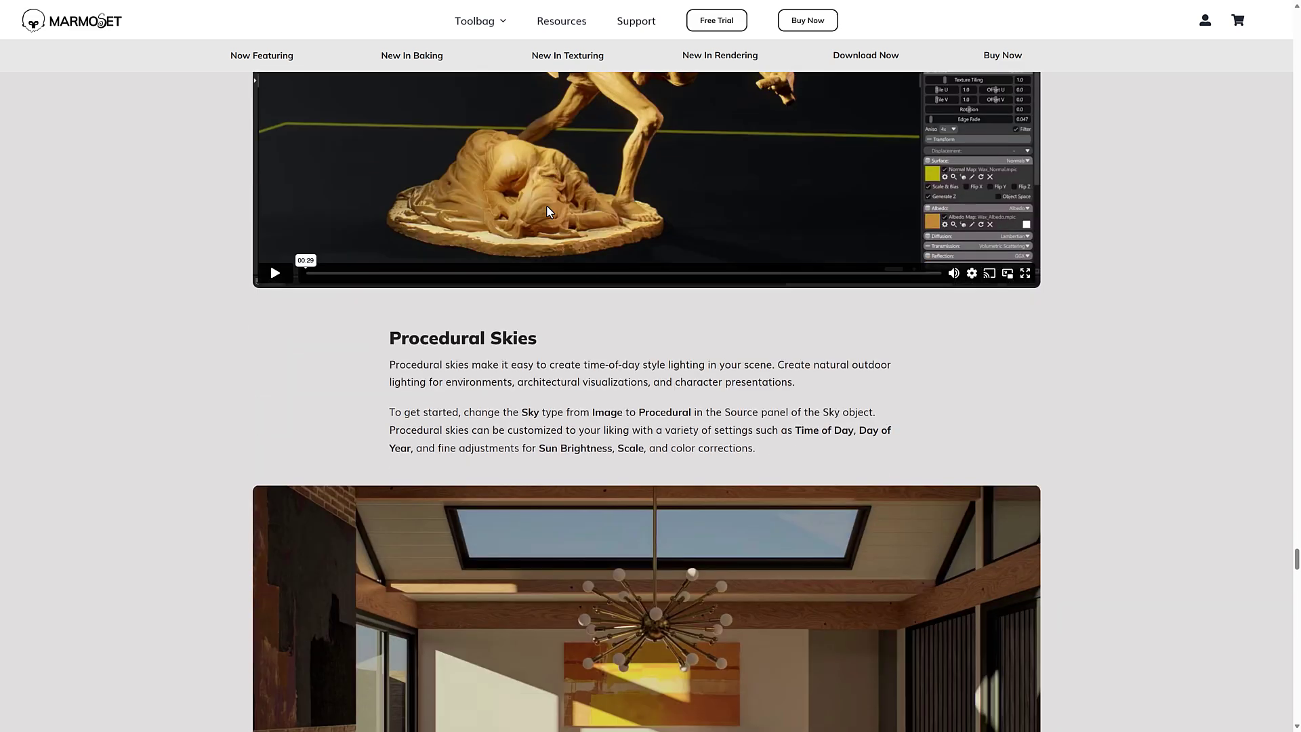
scroll(582, 220, "down", 1)
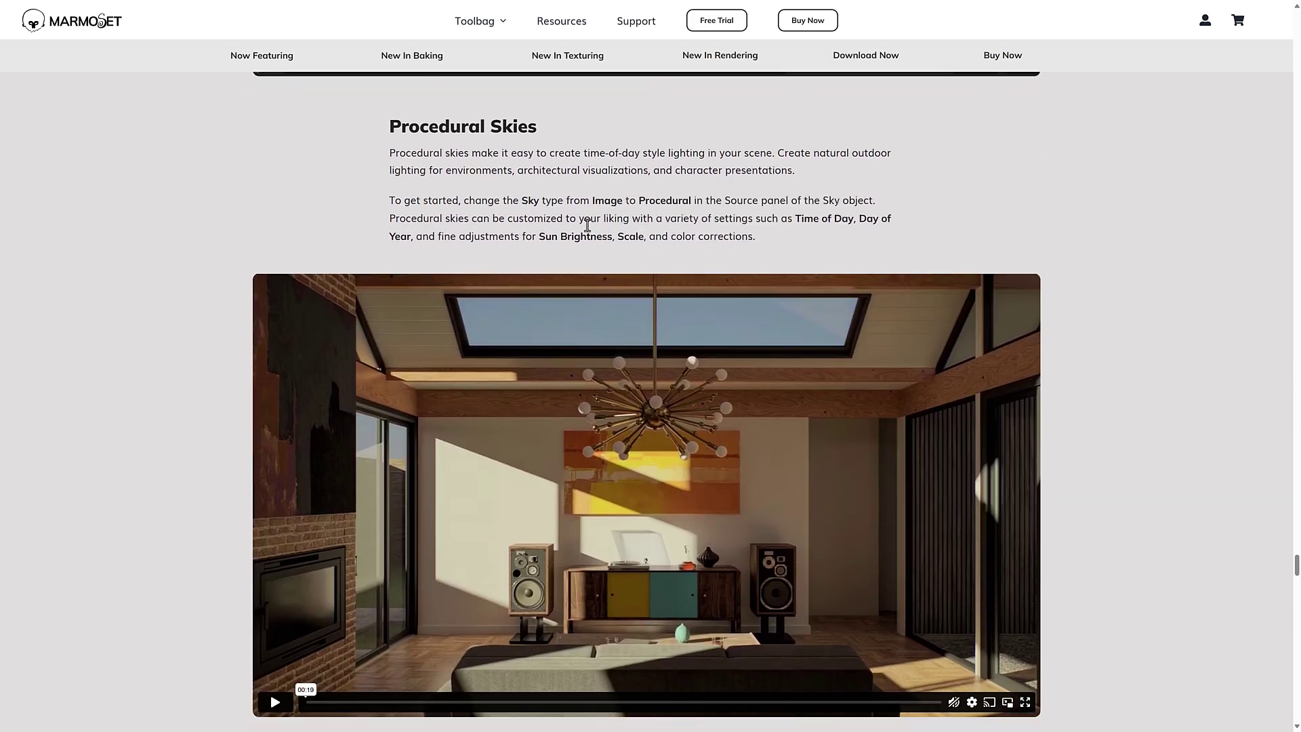
scroll(596, 227, "down", 8)
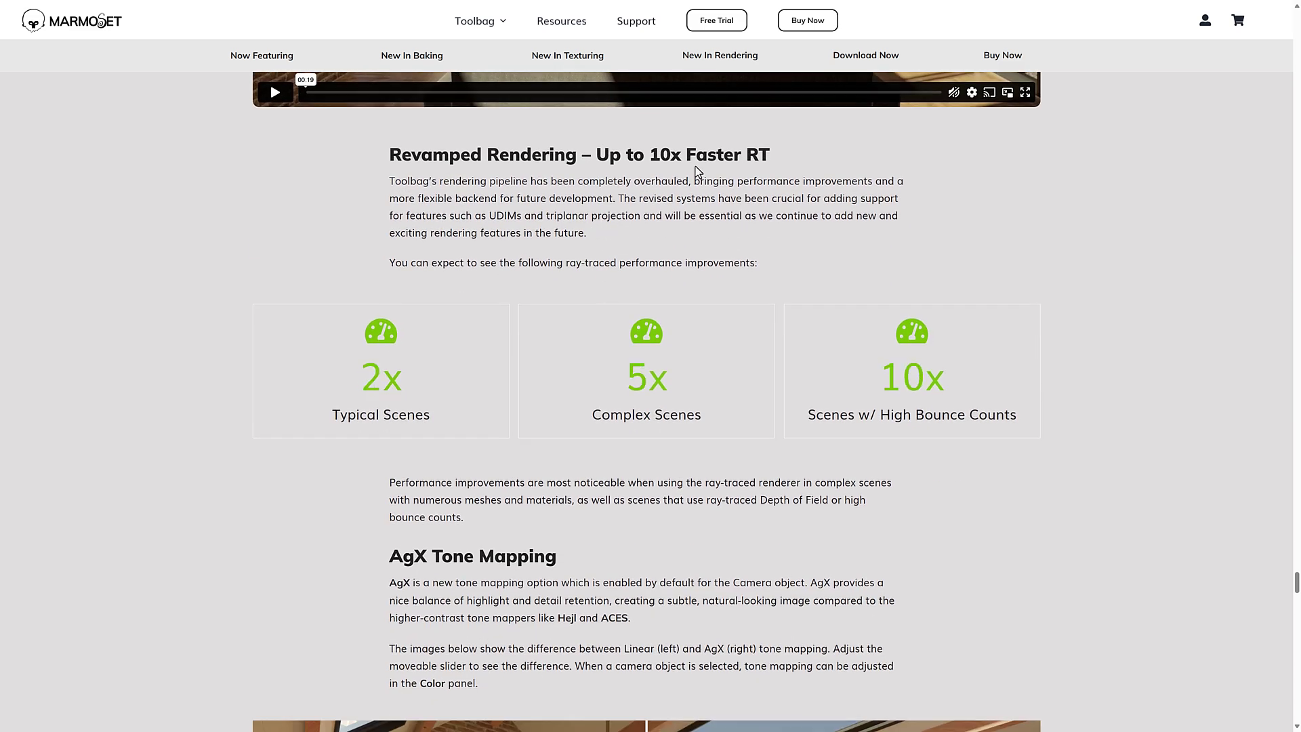
Compare Linear versus AgX tone mapping with the image slider, then continue to Updated UI Style
left_click(786, 218)
scroll(752, 210, "down", 6)
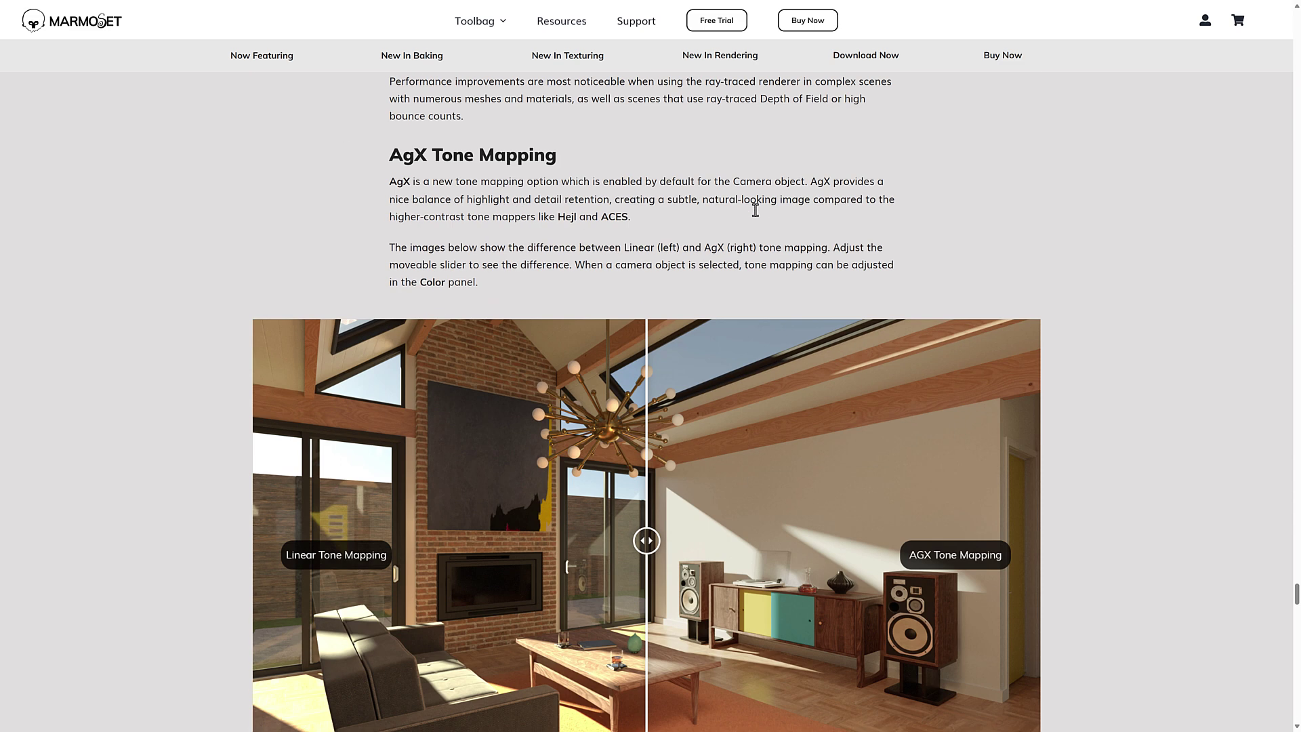
scroll(664, 224, "down", 3)
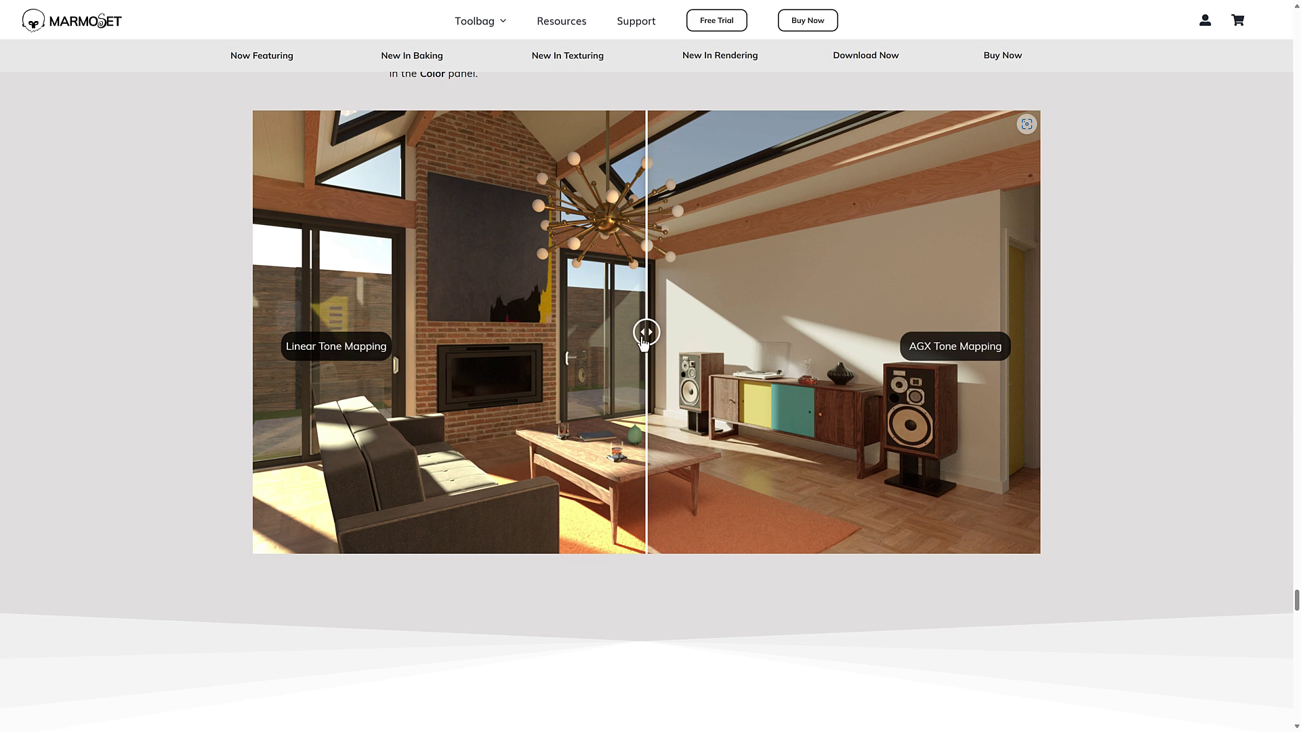
left_click_drag(644, 342, 628, 130)
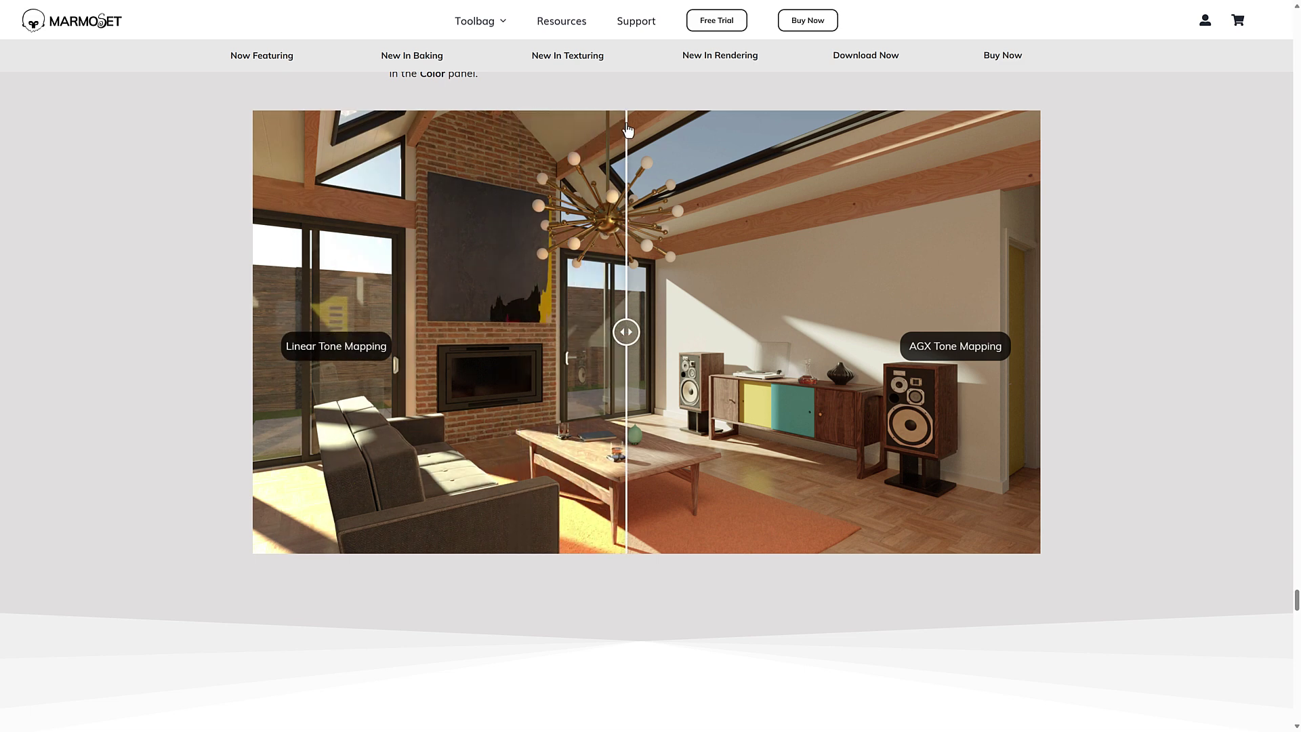
scroll(834, 200, "down", 6)
Scroll past Progress Bar Improvements and Native Apple Silicon Support to the Start Your Free Trial steps
scroll(834, 200, "down", 3)
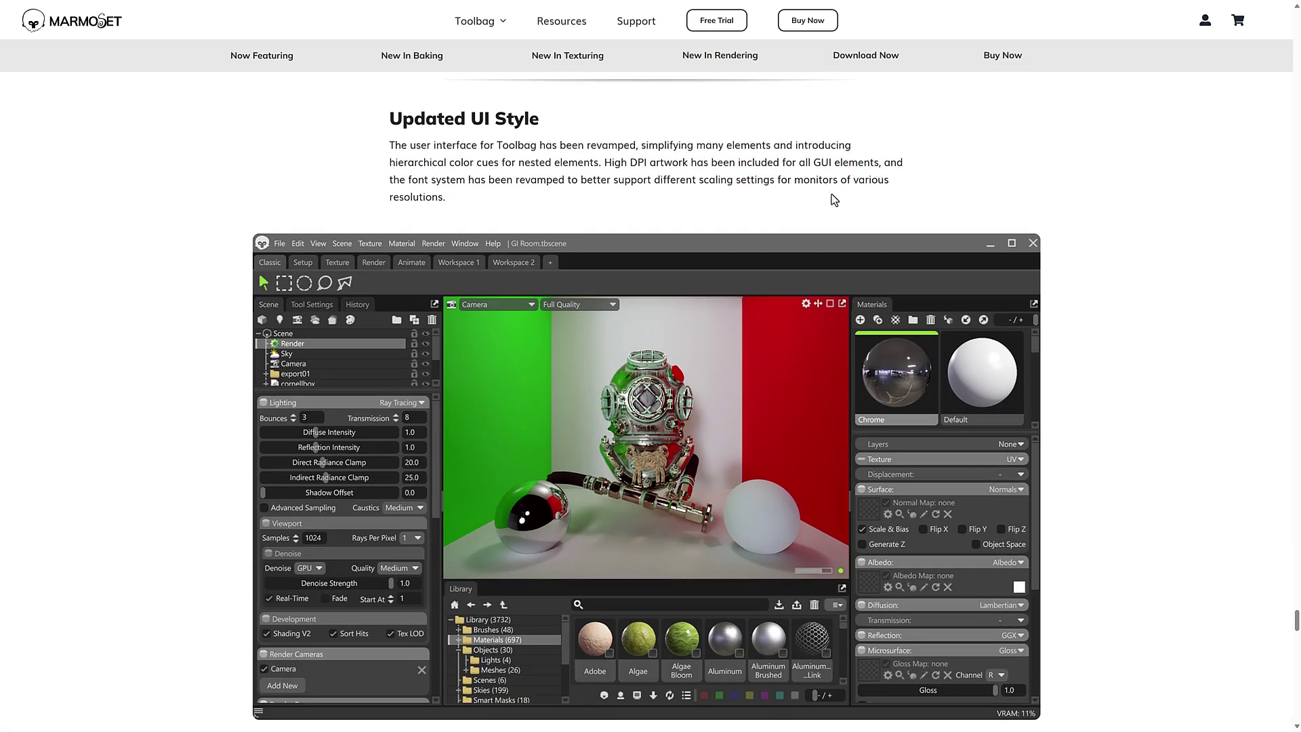
scroll(834, 198, "up", 1)
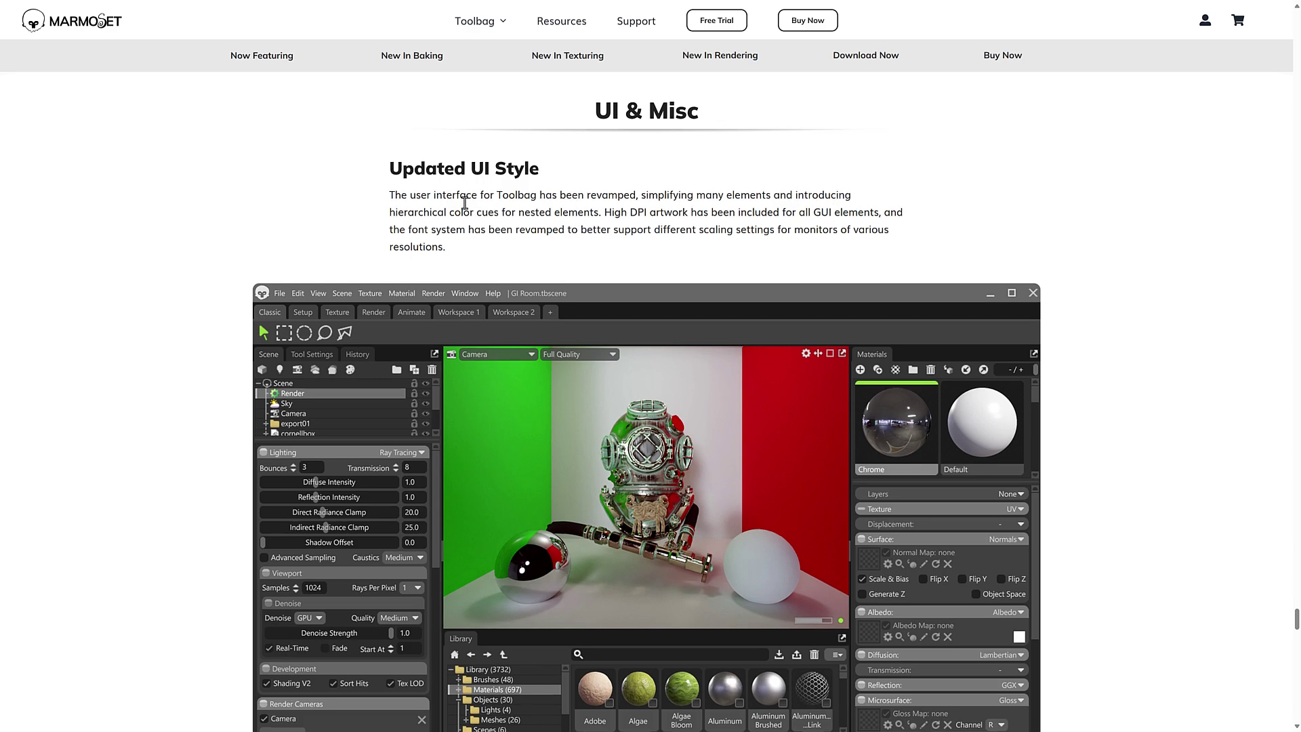
scroll(662, 258, "down", 12)
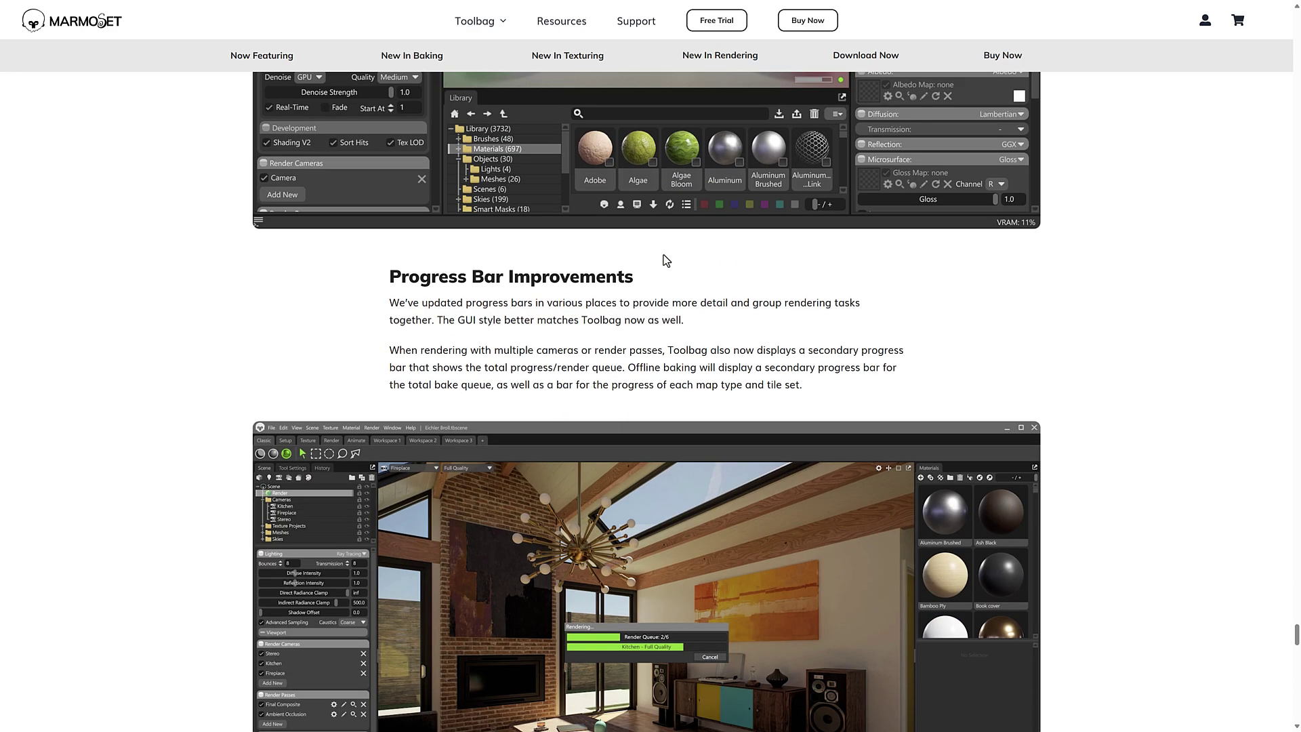
scroll(663, 259, "down", 9)
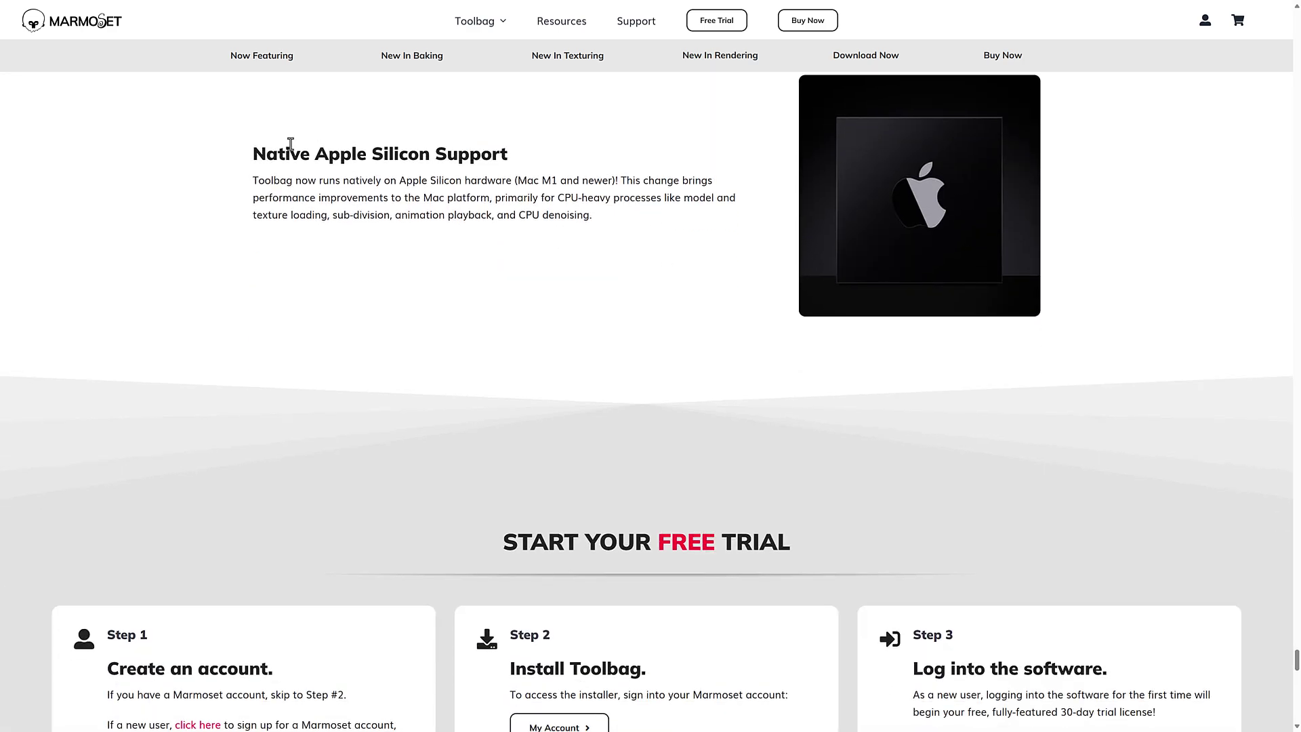
left_click_drag(277, 157, 564, 157)
left_click(564, 157)
scroll(586, 258, "down", 5)
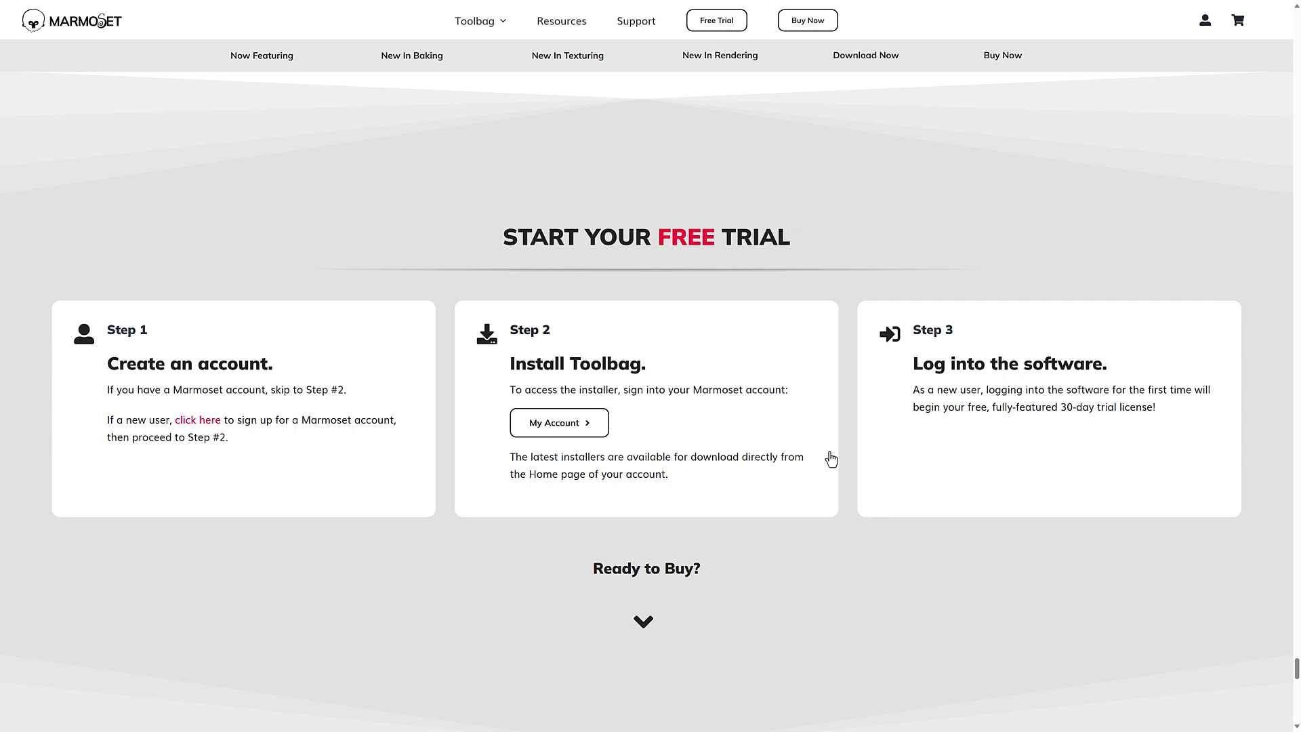